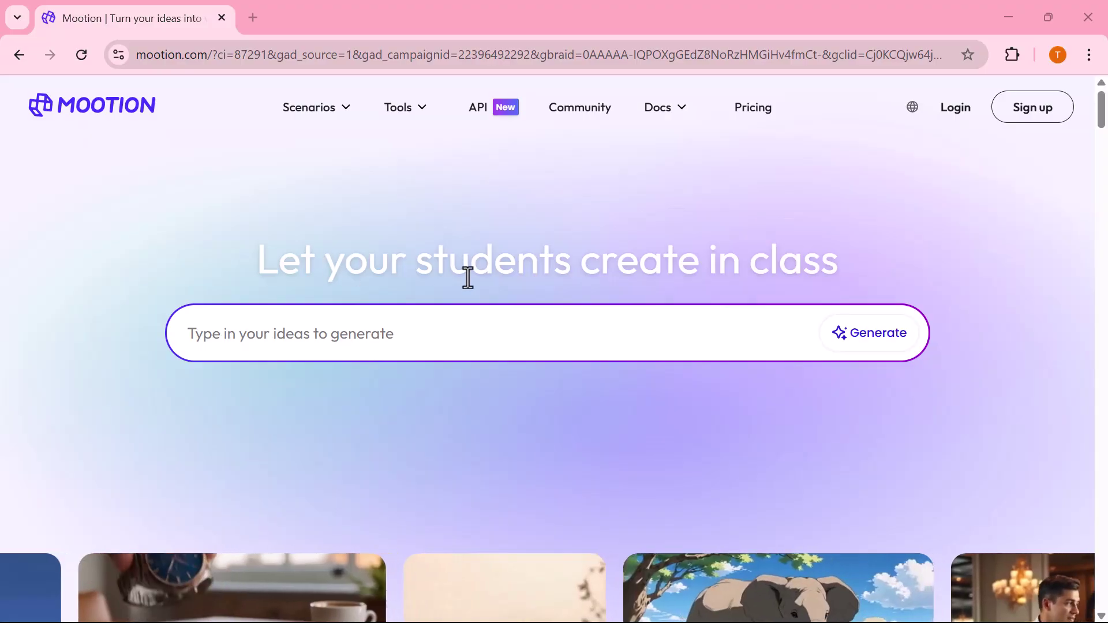
scroll(567, 291, "down", 3)
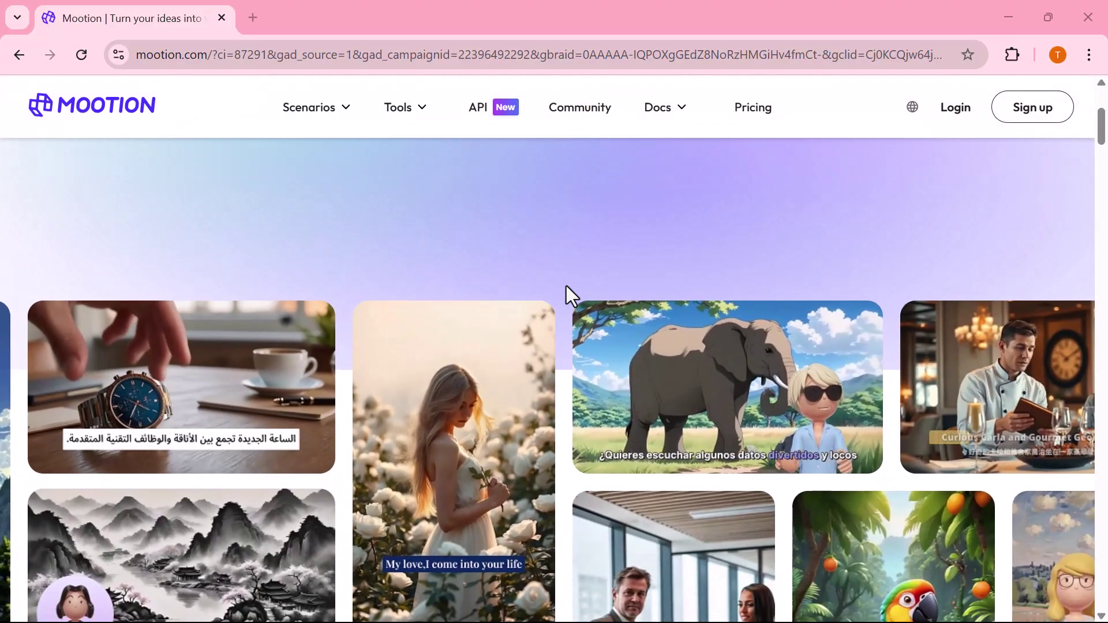
scroll(567, 285, "down", 2)
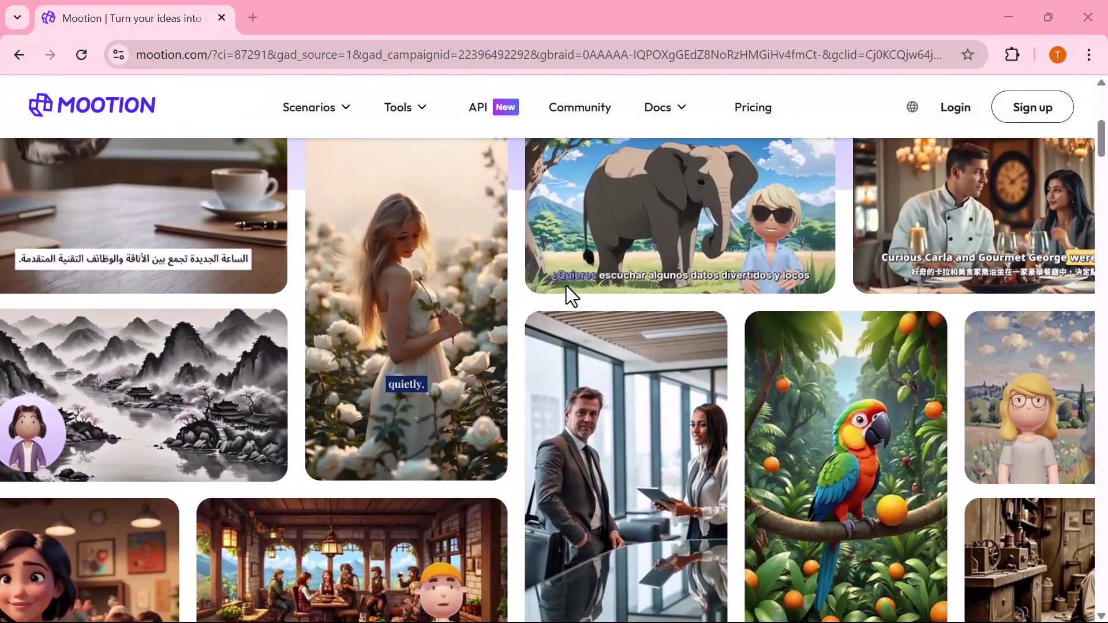
scroll(568, 295, "down", 2)
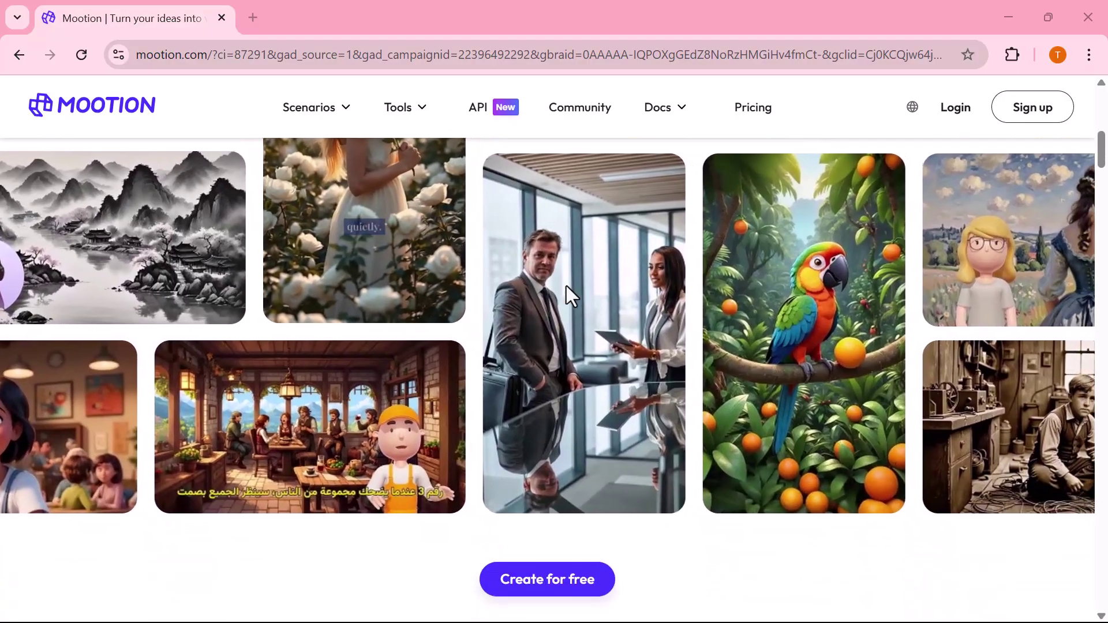
scroll(566, 286, "down", 1)
scroll(566, 287, "down", 2)
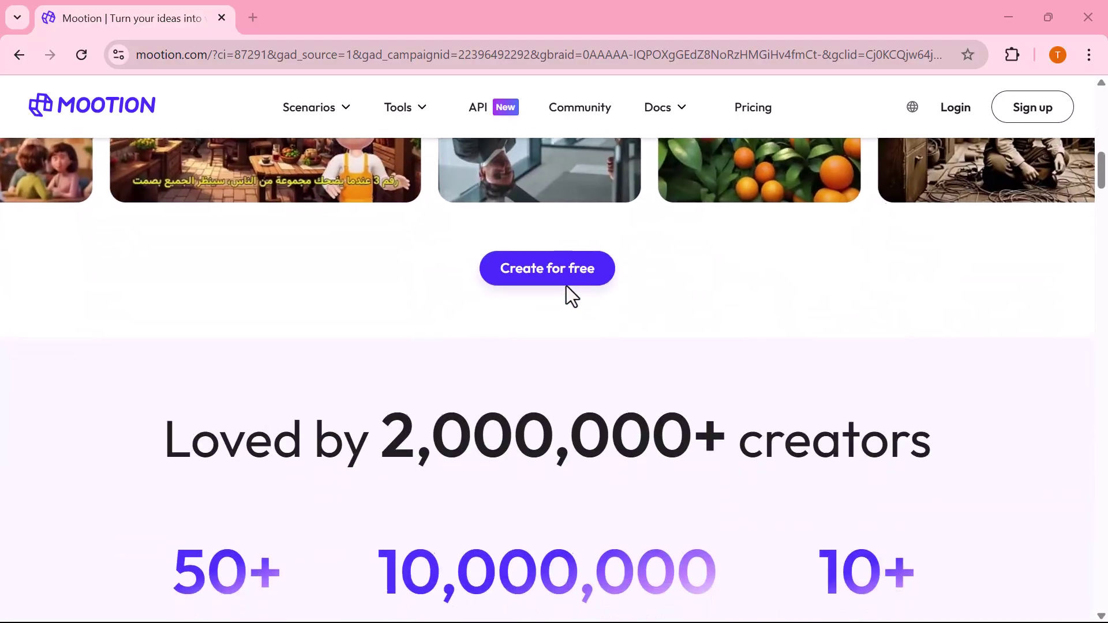
scroll(567, 286, "down", 2)
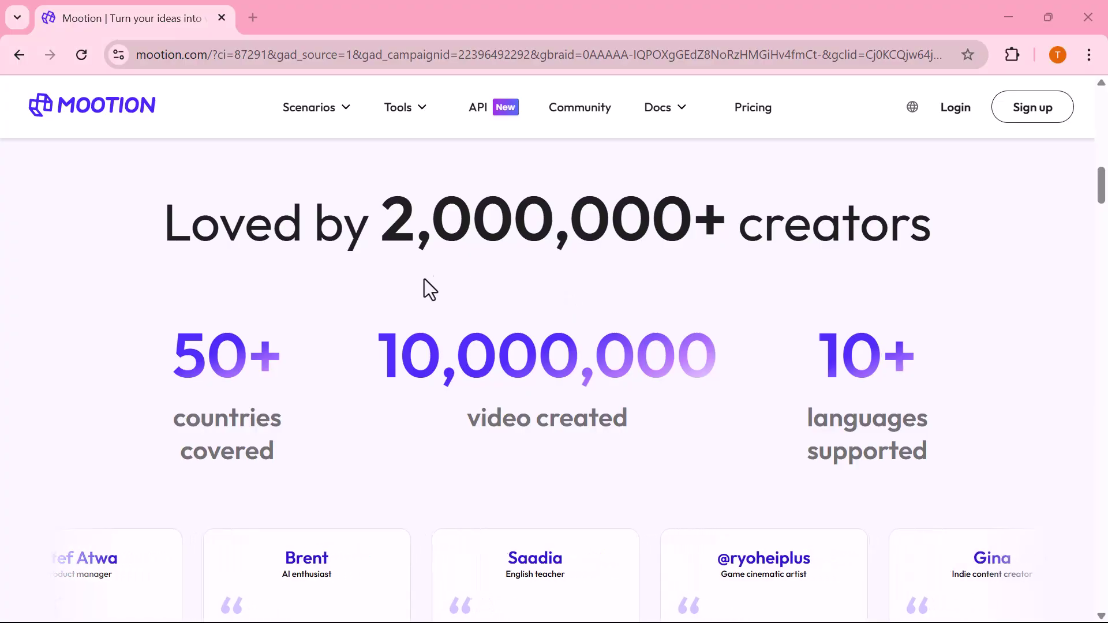
scroll(651, 294, "down", 2)
scroll(651, 295, "down", 1)
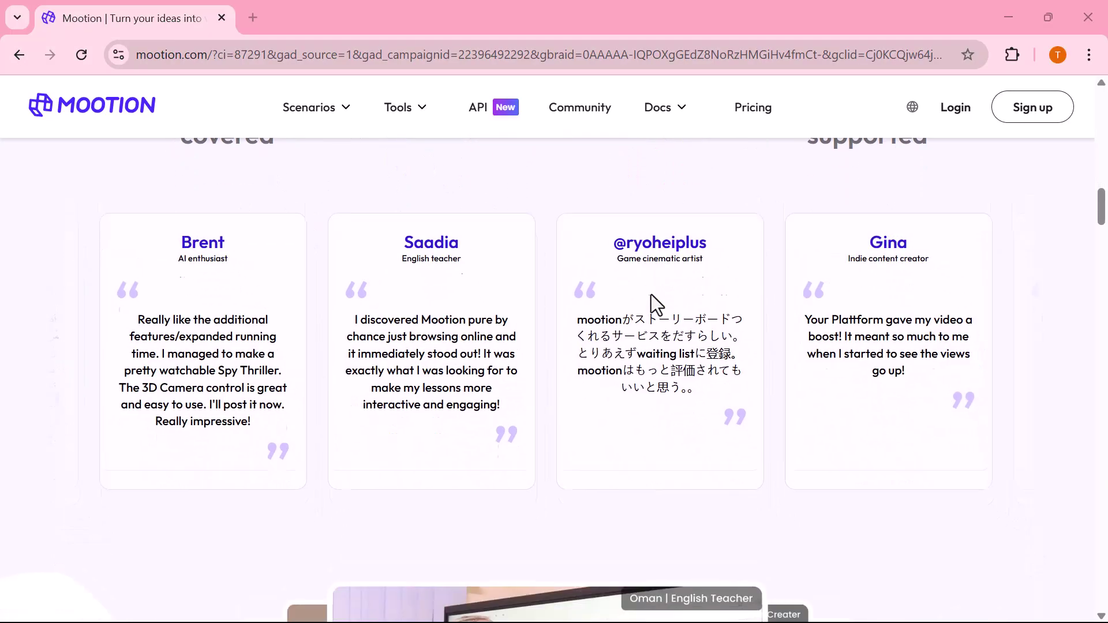
scroll(651, 294, "down", 2)
scroll(652, 294, "down", 1)
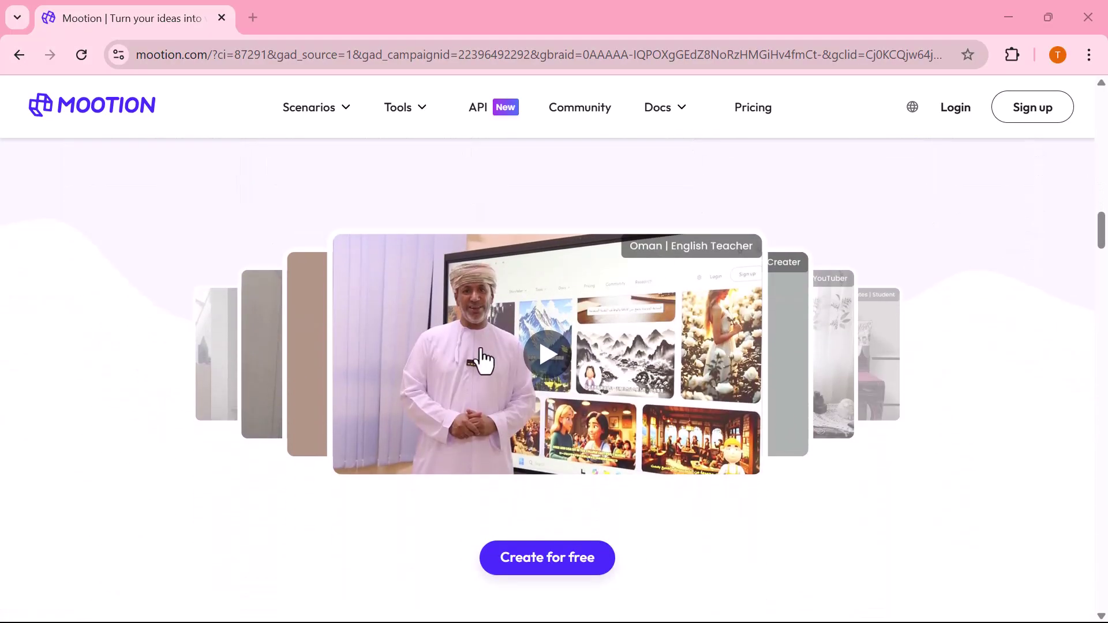
scroll(585, 397, "down", 2)
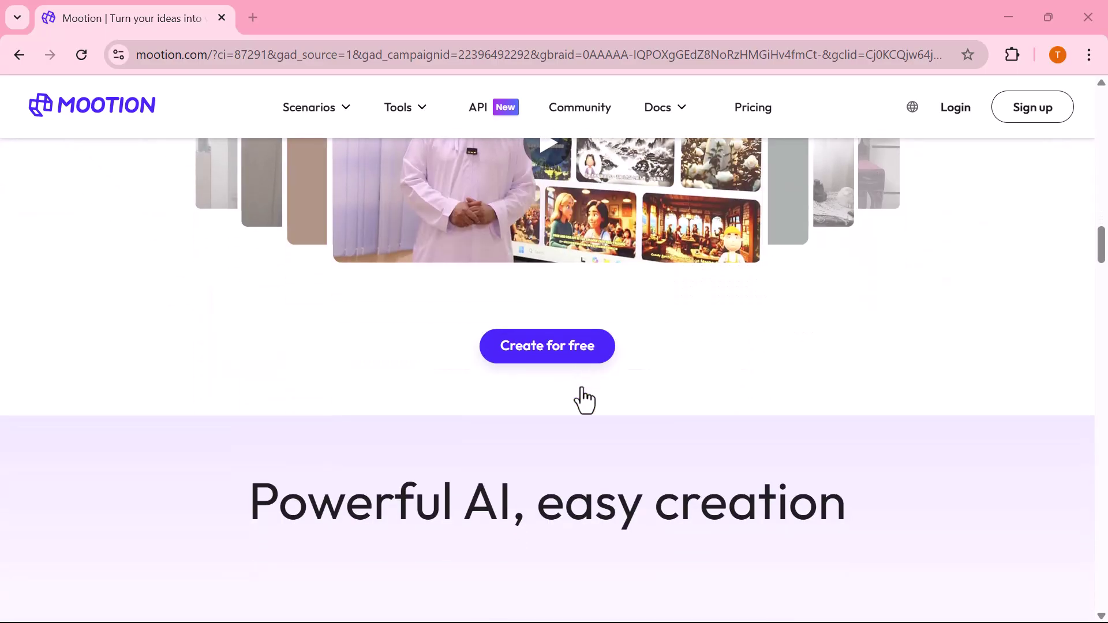
scroll(584, 399, "down", 3)
scroll(585, 398, "down", 3)
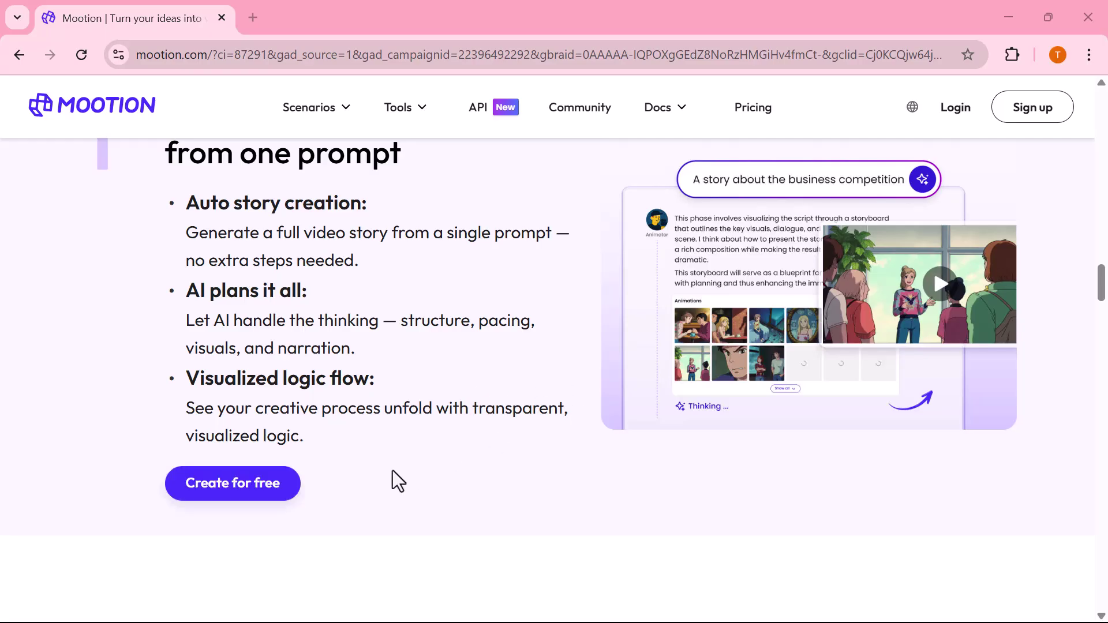
scroll(372, 490, "down", 4)
scroll(373, 489, "down", 1)
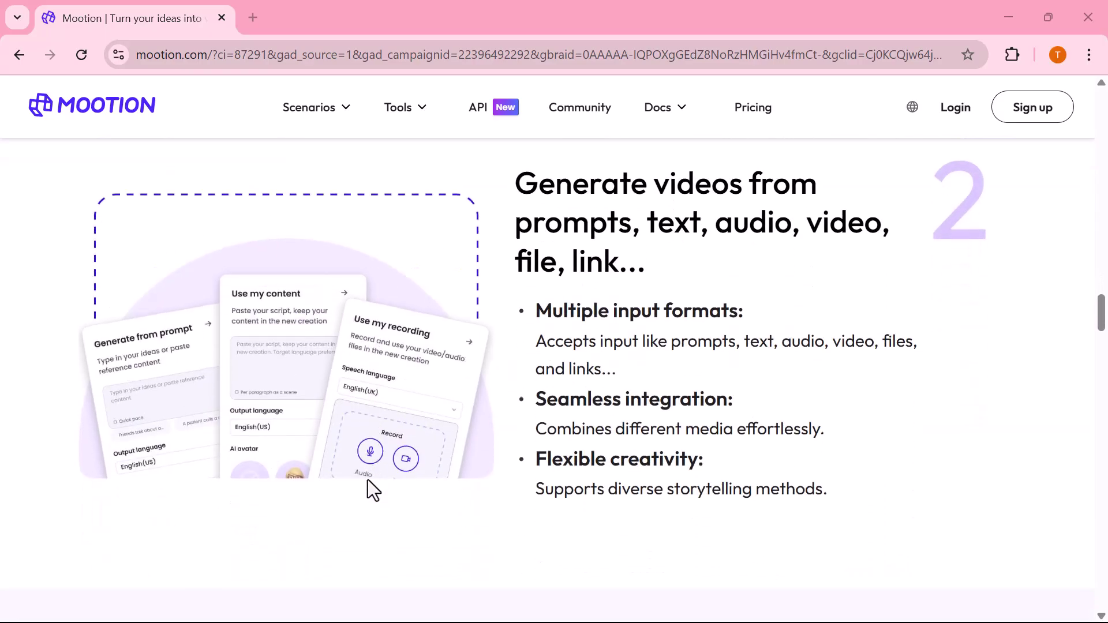
scroll(406, 493, "down", 1)
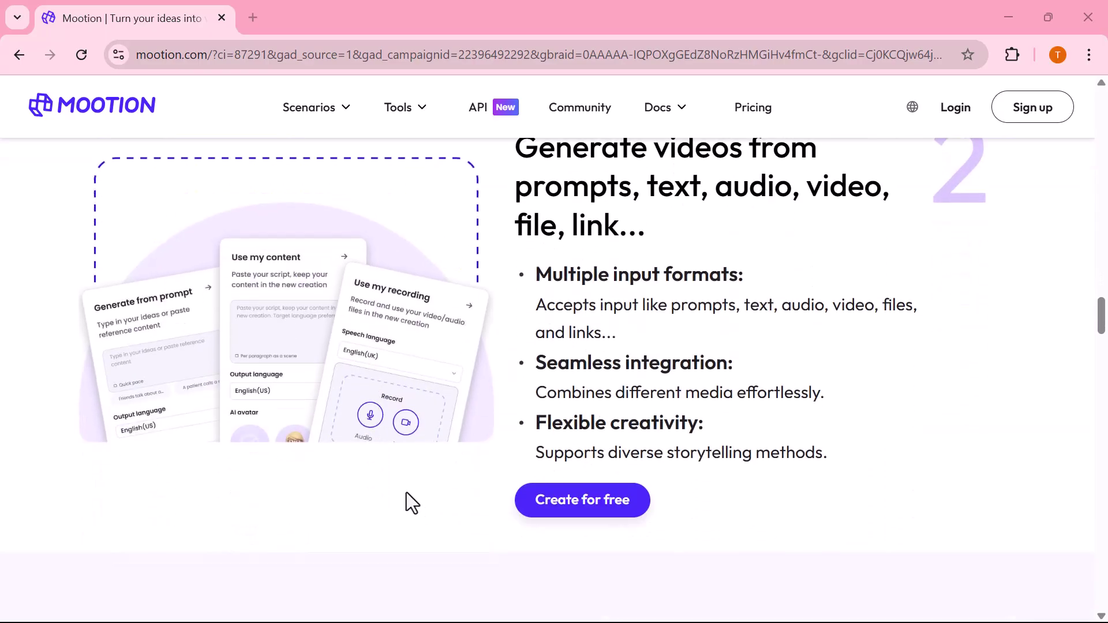
scroll(406, 493, "down", 2)
scroll(406, 493, "down", 2)
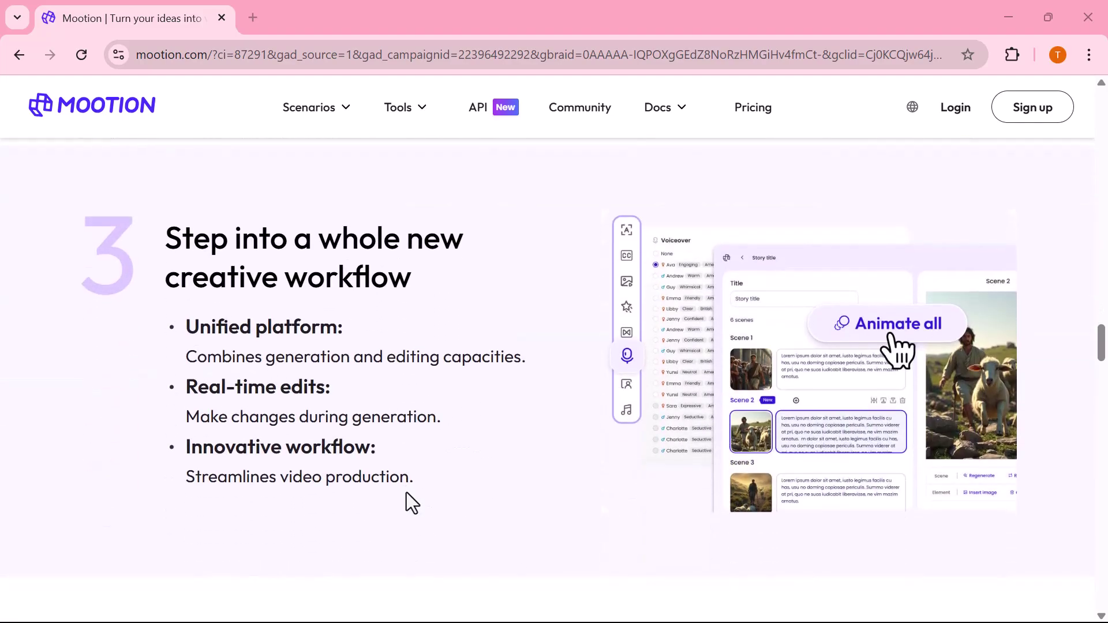
scroll(407, 492, "down", 1)
scroll(406, 493, "down", 3)
scroll(406, 492, "down", 1)
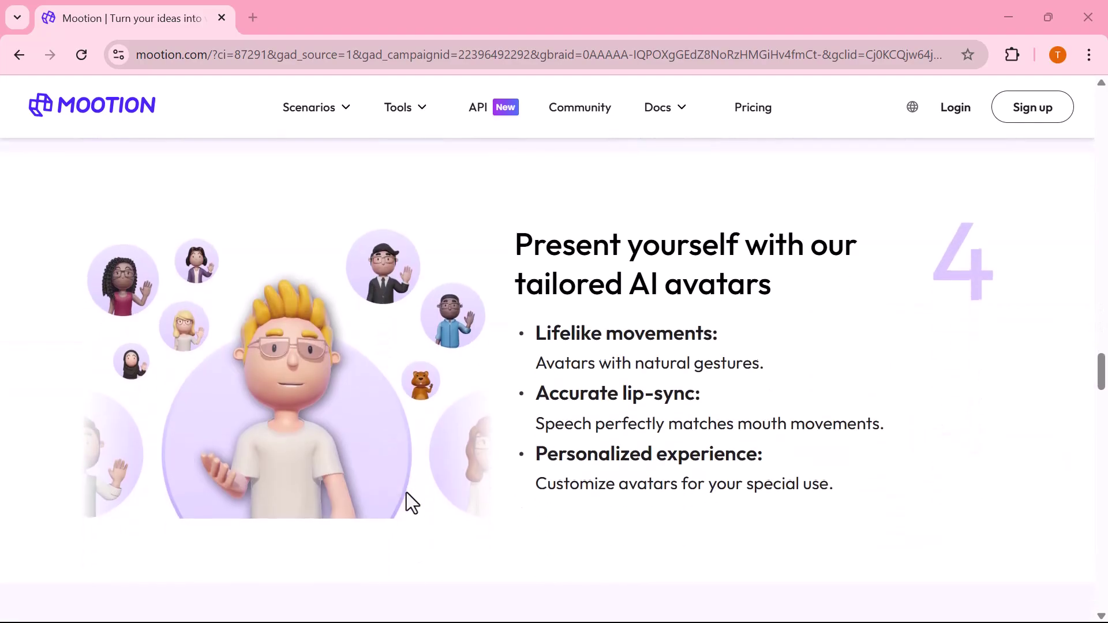
scroll(451, 492, "down", 2)
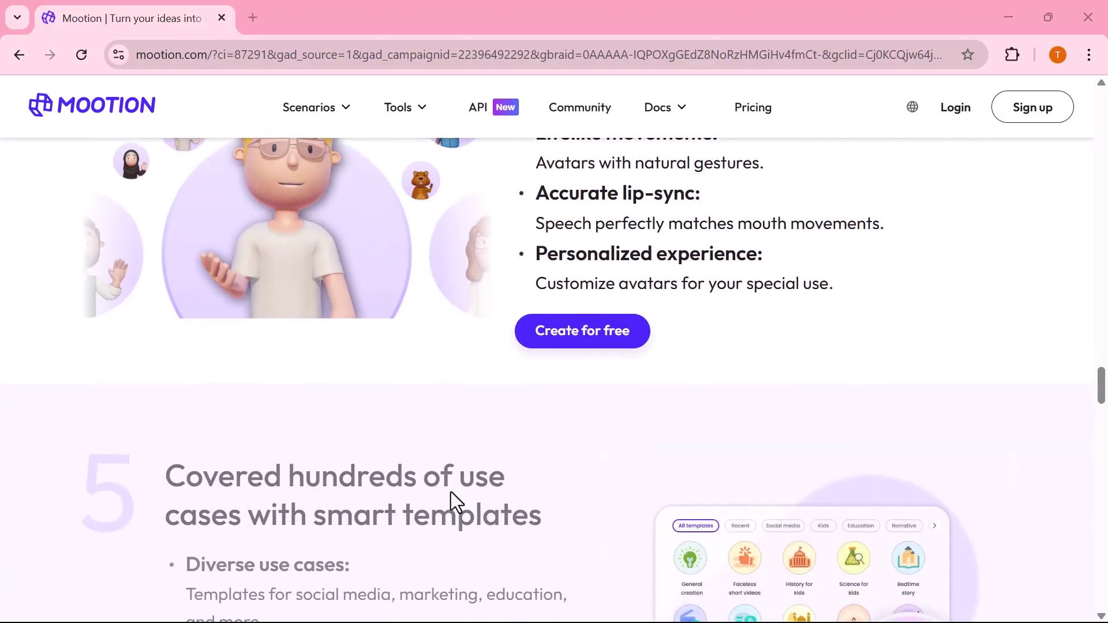
scroll(451, 492, "down", 1)
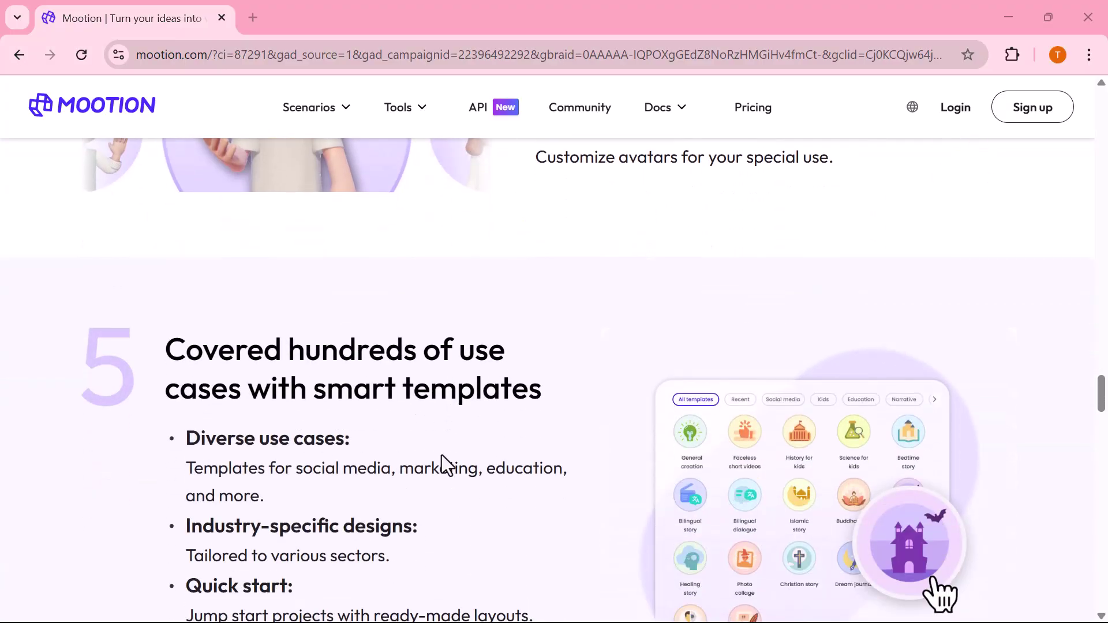
scroll(442, 456, "down", 3)
scroll(441, 456, "down", 3)
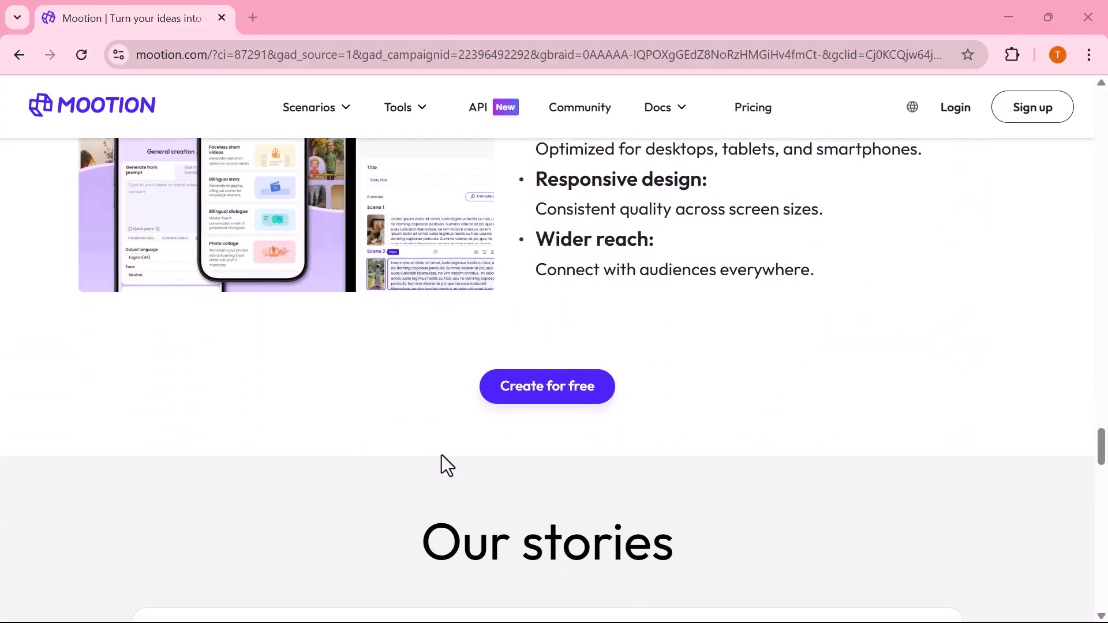
scroll(441, 456, "down", 2)
scroll(446, 466, "down", 1)
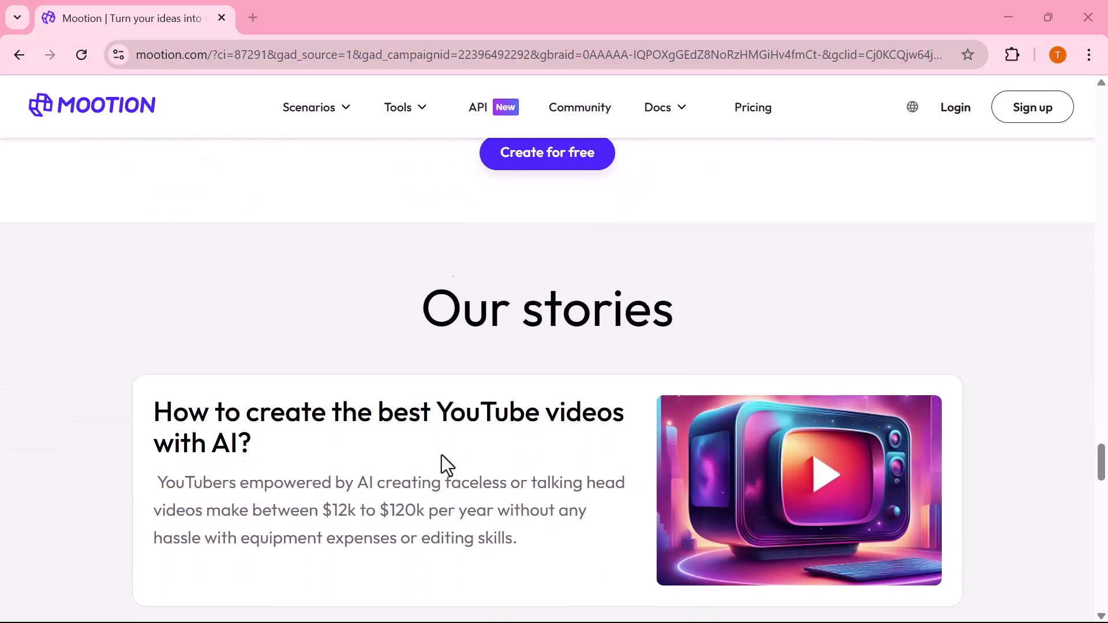
scroll(446, 465, "down", 1)
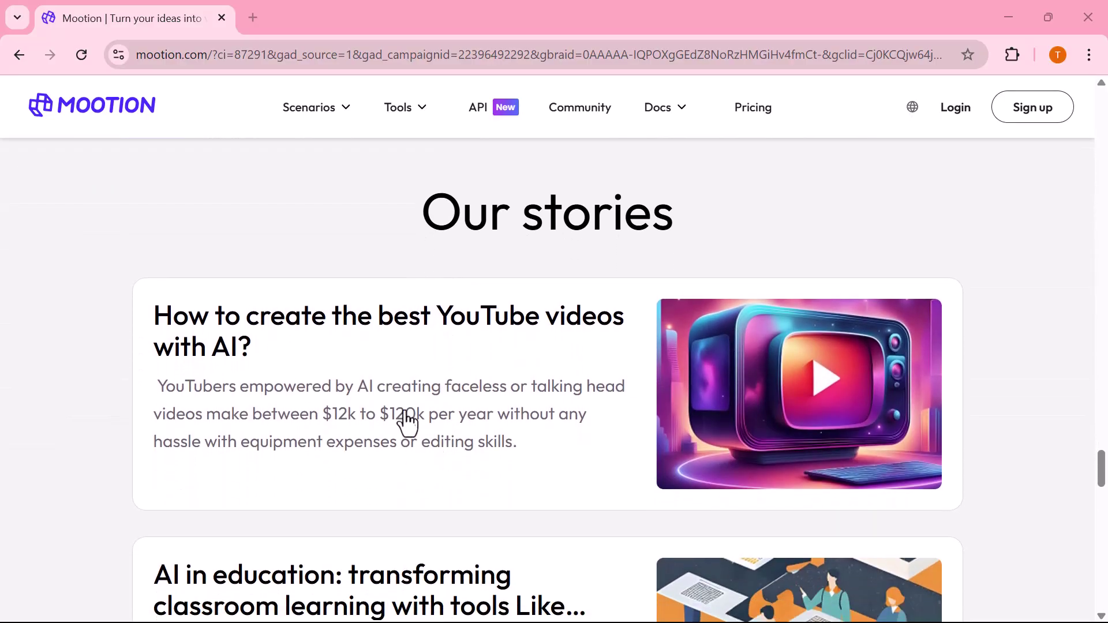
scroll(428, 447, "down", 1)
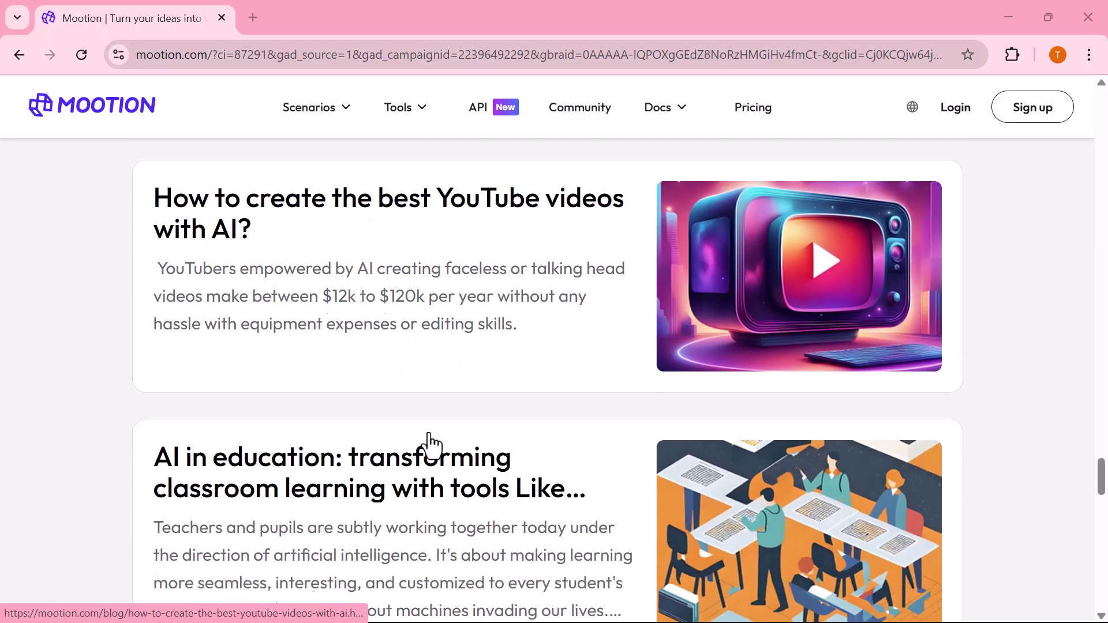
scroll(428, 446, "down", 1)
scroll(453, 436, "down", 2)
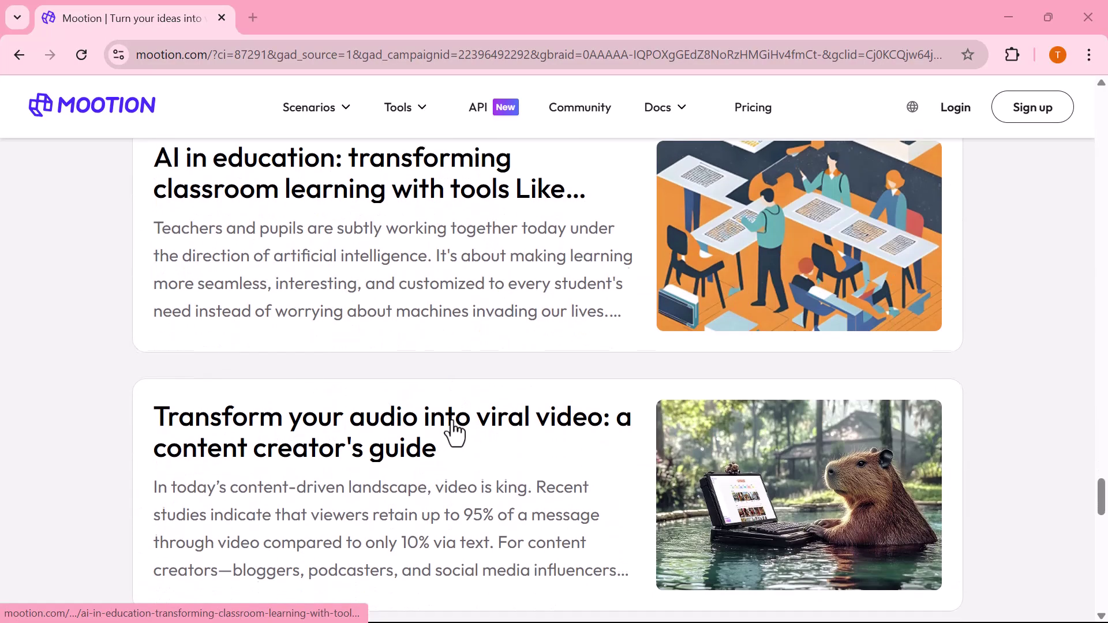
scroll(520, 443, "down", 2)
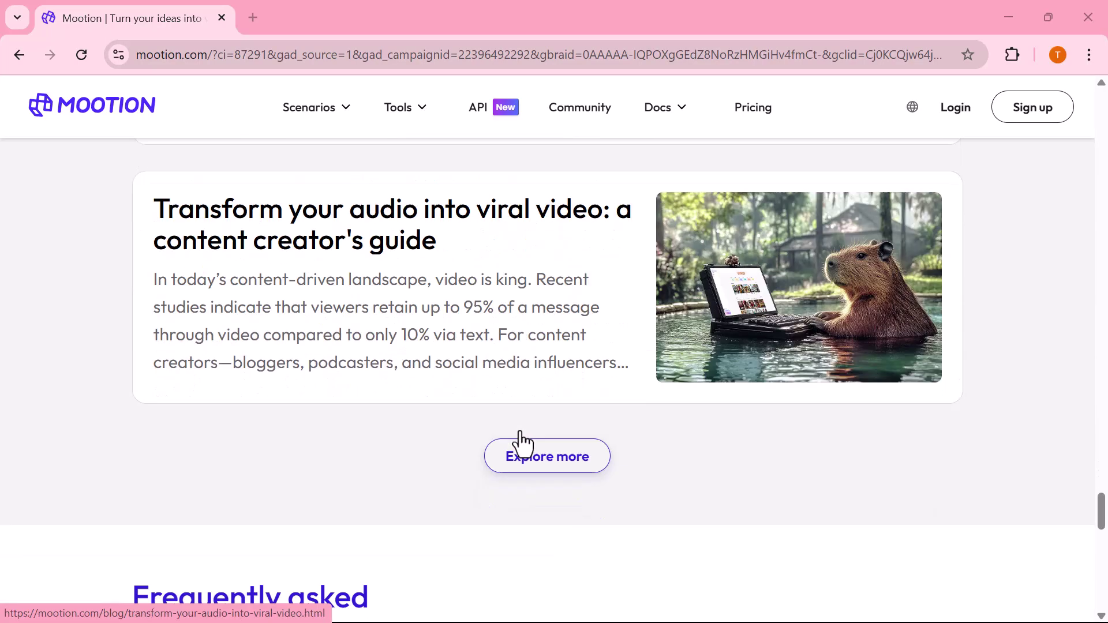
scroll(522, 444, "down", 1)
scroll(523, 444, "down", 2)
scroll(523, 444, "down", 1)
scroll(523, 444, "down", 3)
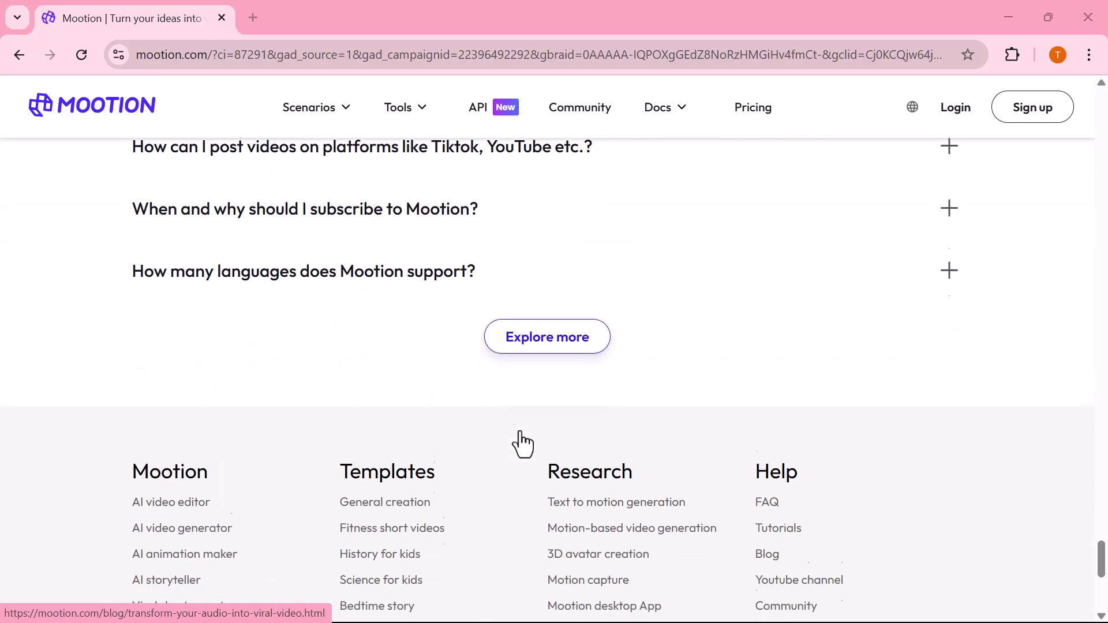
scroll(523, 444, "down", 1)
scroll(523, 443, "up", 4)
scroll(523, 443, "up", 5)
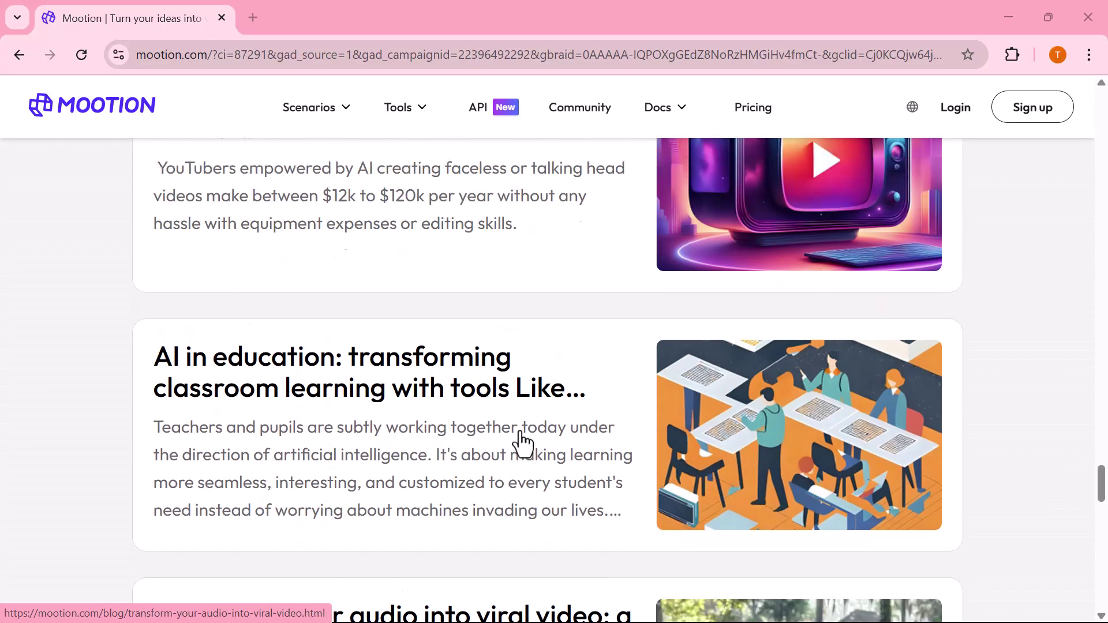
scroll(523, 444, "up", 5)
scroll(524, 443, "up", 5)
scroll(523, 444, "up", 5)
scroll(523, 444, "up", 5)
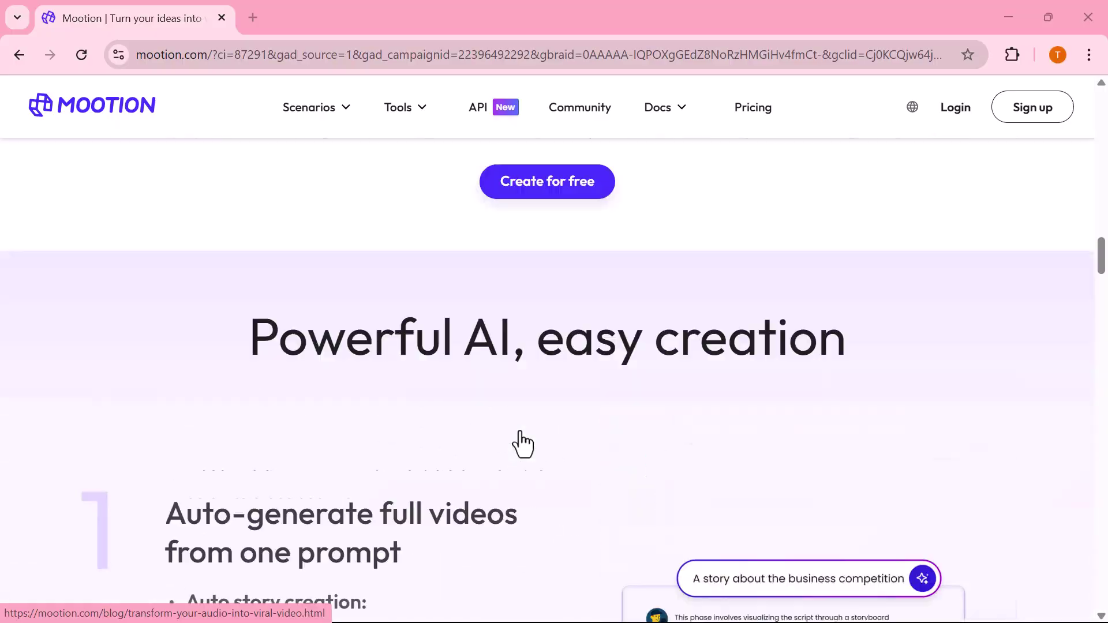
scroll(523, 443, "up", 5)
scroll(523, 443, "up", 5)
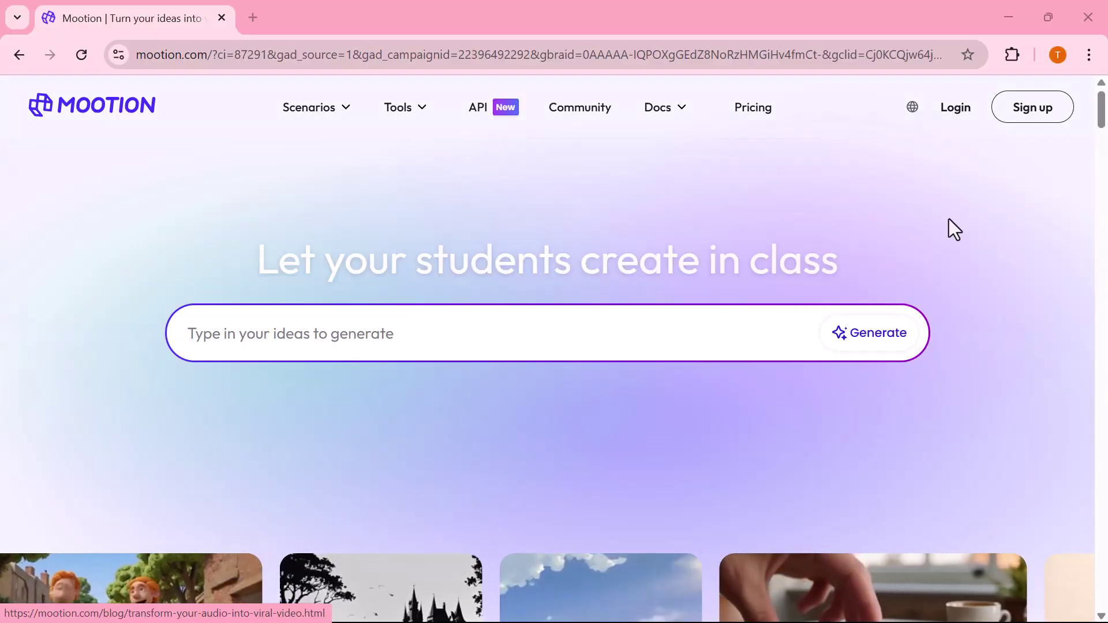
Step: Create a Mootion account by signing up with Google
left_click(1027, 111)
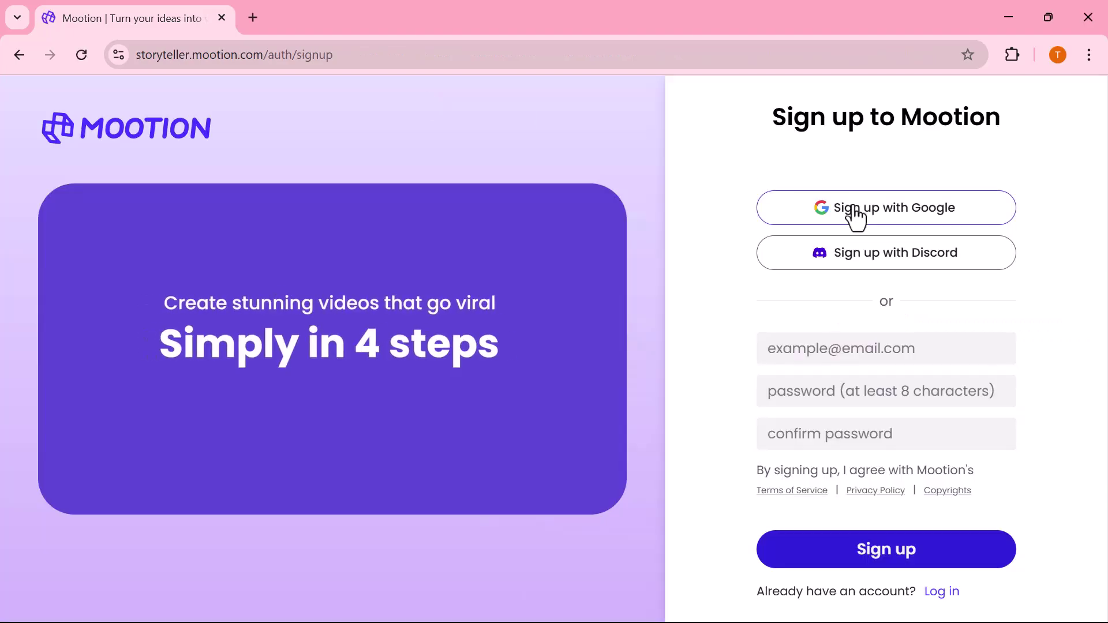
left_click(854, 218)
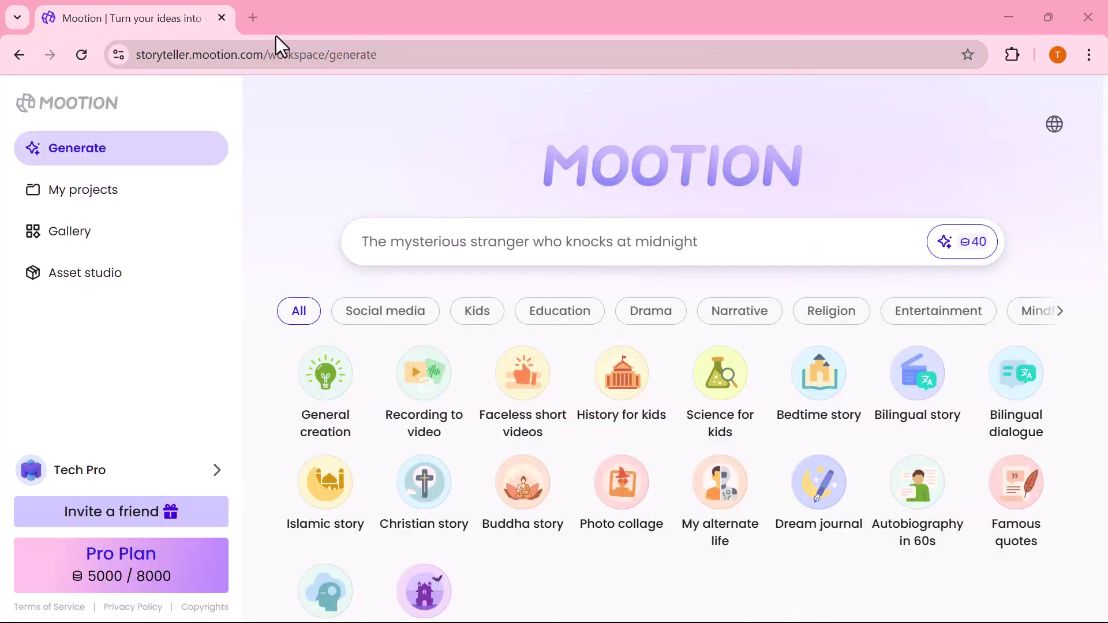
scroll(564, 378, "down", 3)
scroll(630, 389, "down", 3)
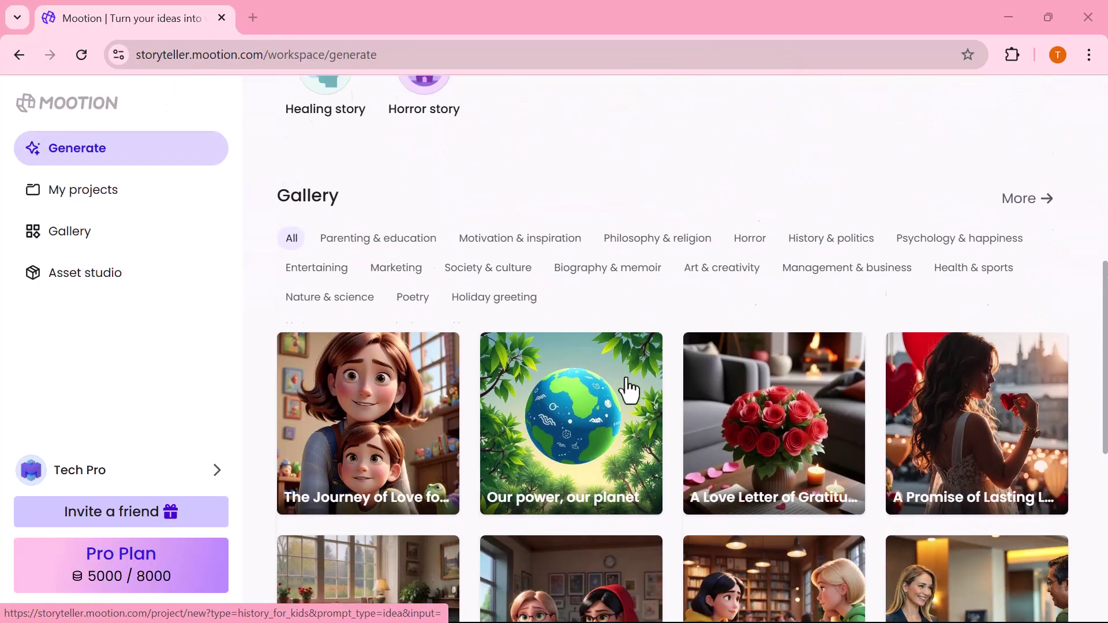
scroll(630, 389, "down", 5)
scroll(631, 391, "up", 10)
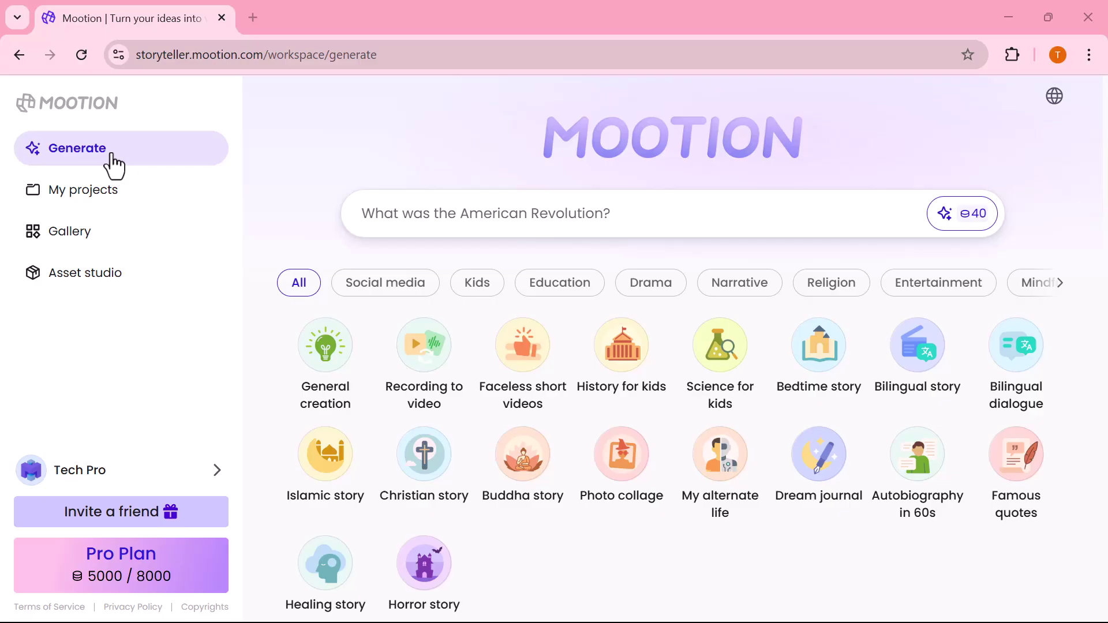
Step: Browse the Projects, Gallery and Asset studio pages, then go back to Generate
left_click(75, 204)
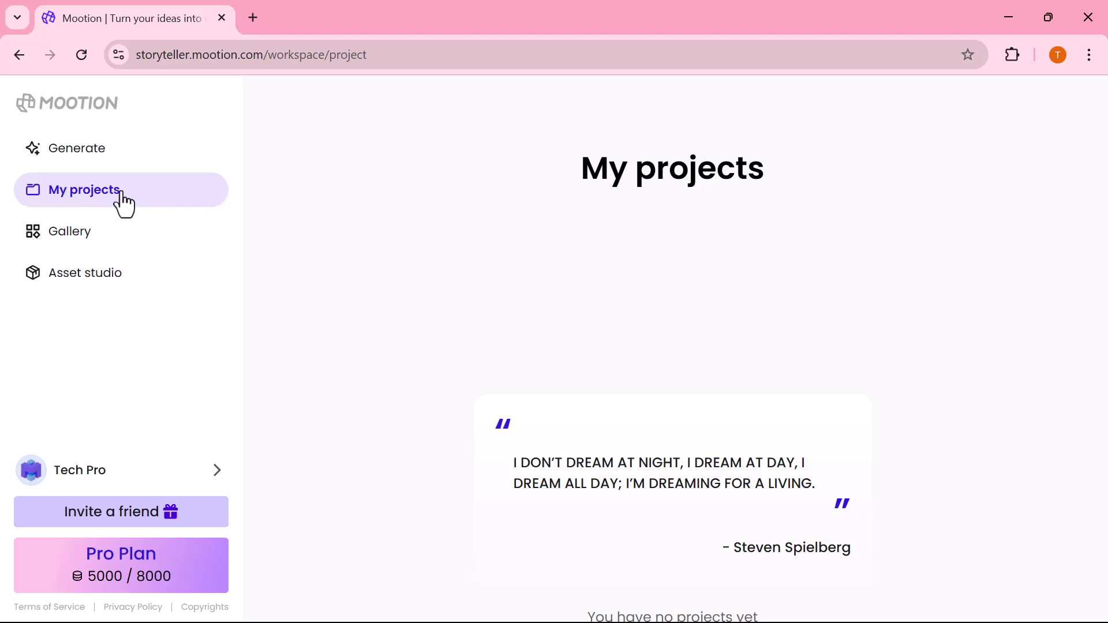
left_click(74, 234)
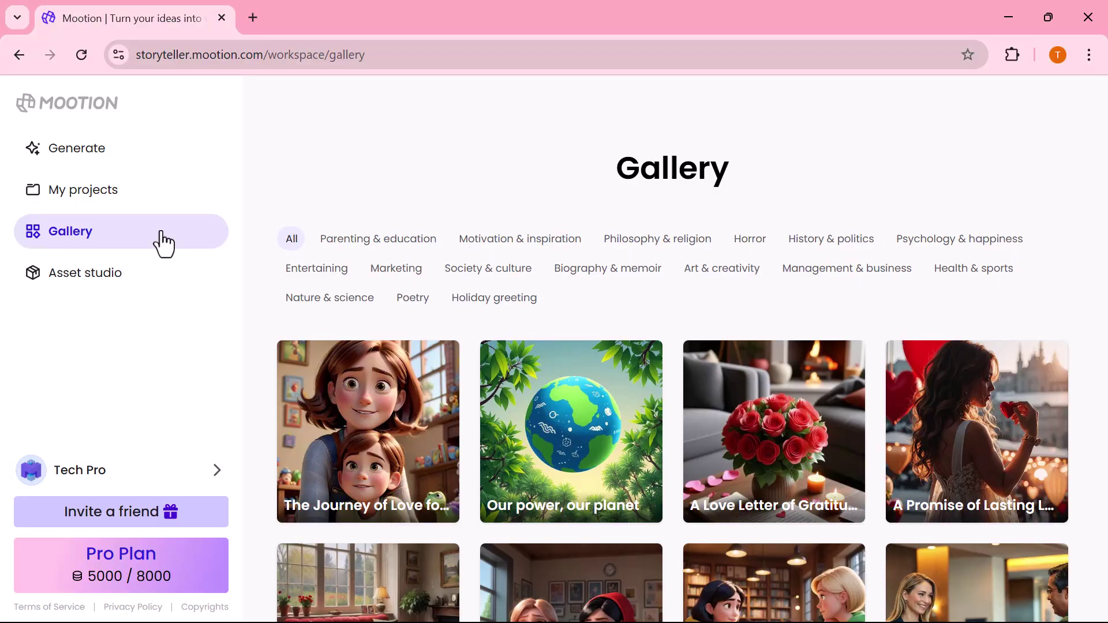
left_click(103, 290)
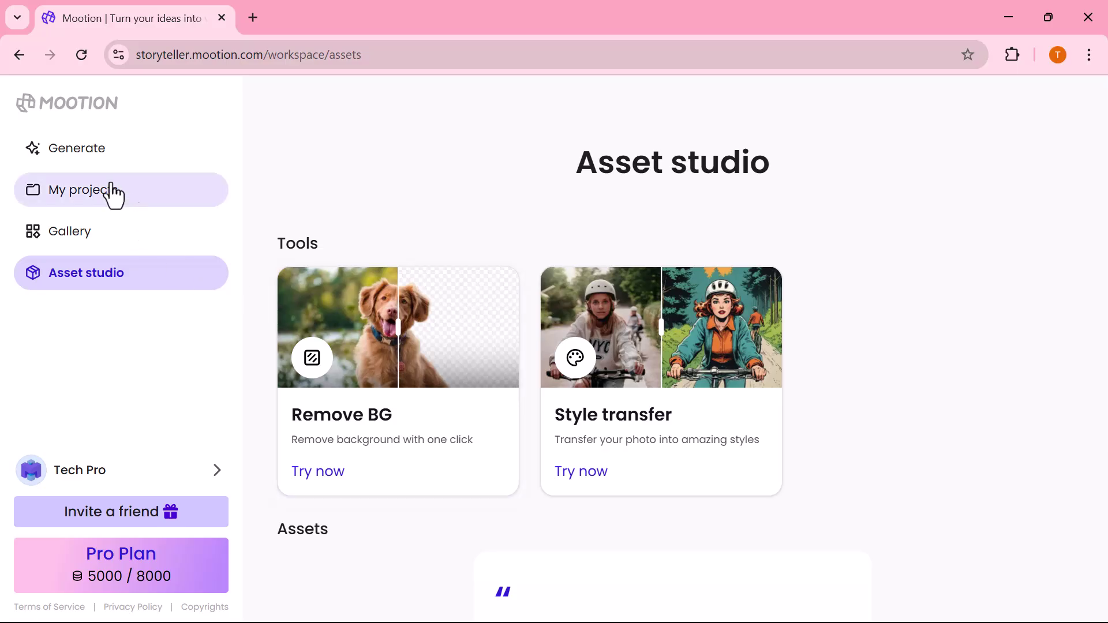
left_click(62, 160)
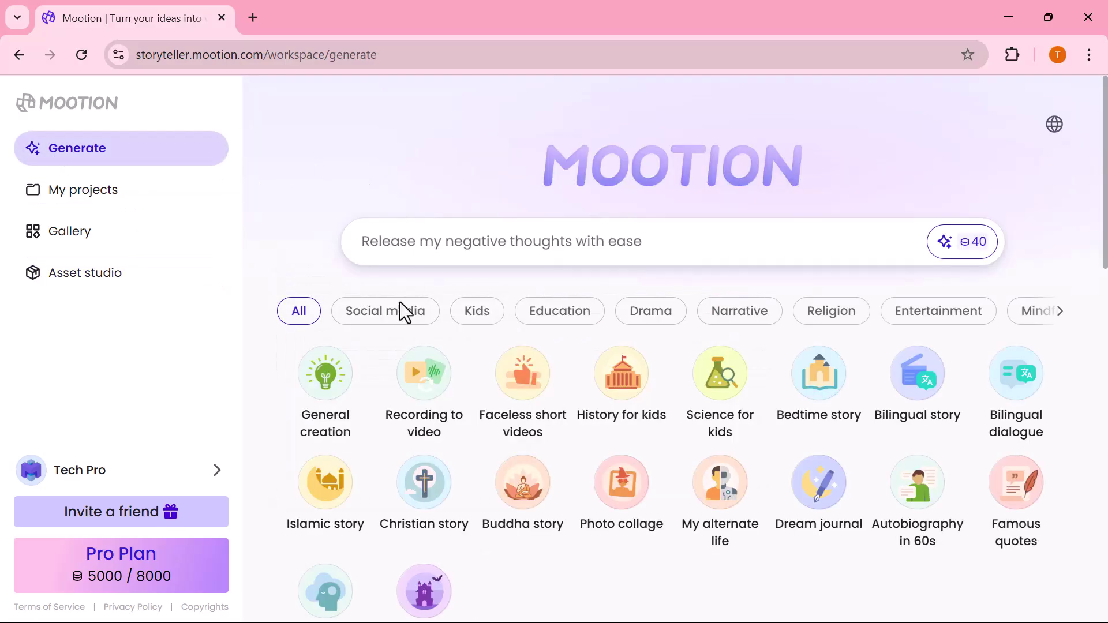
Step: Copy the referral link from the Invite a friend dialog, then close it
left_click(156, 524)
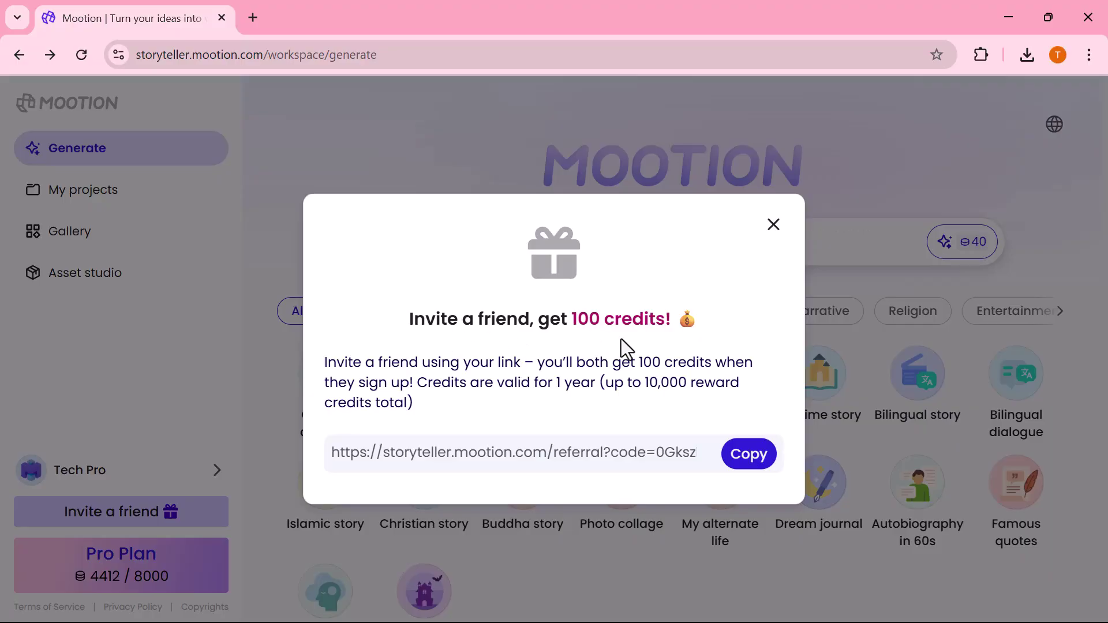
left_click(755, 473)
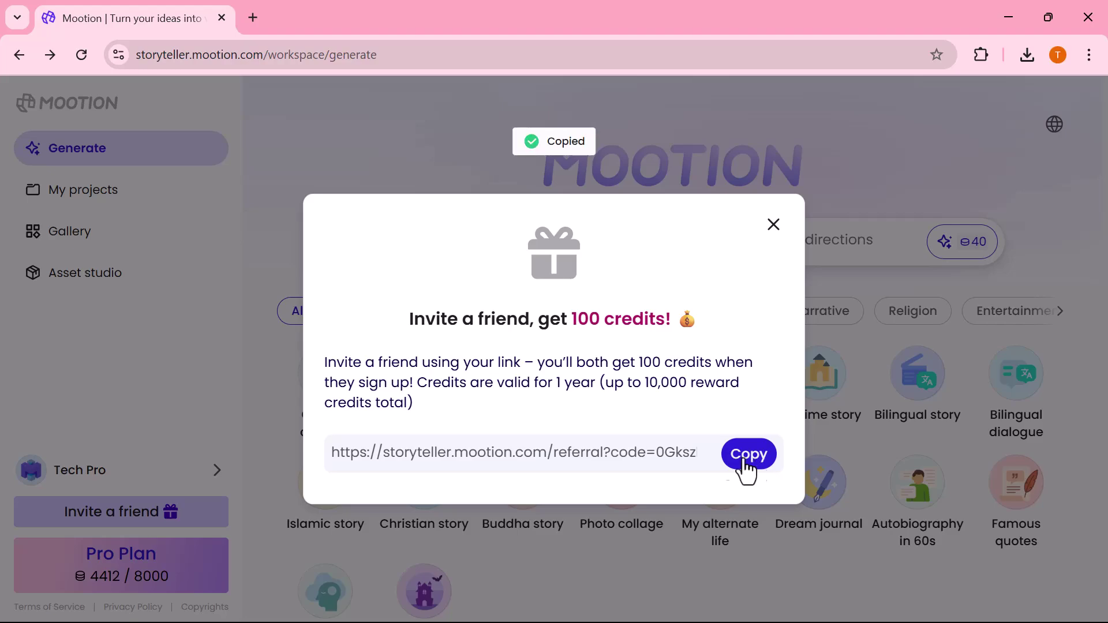
left_click(774, 226)
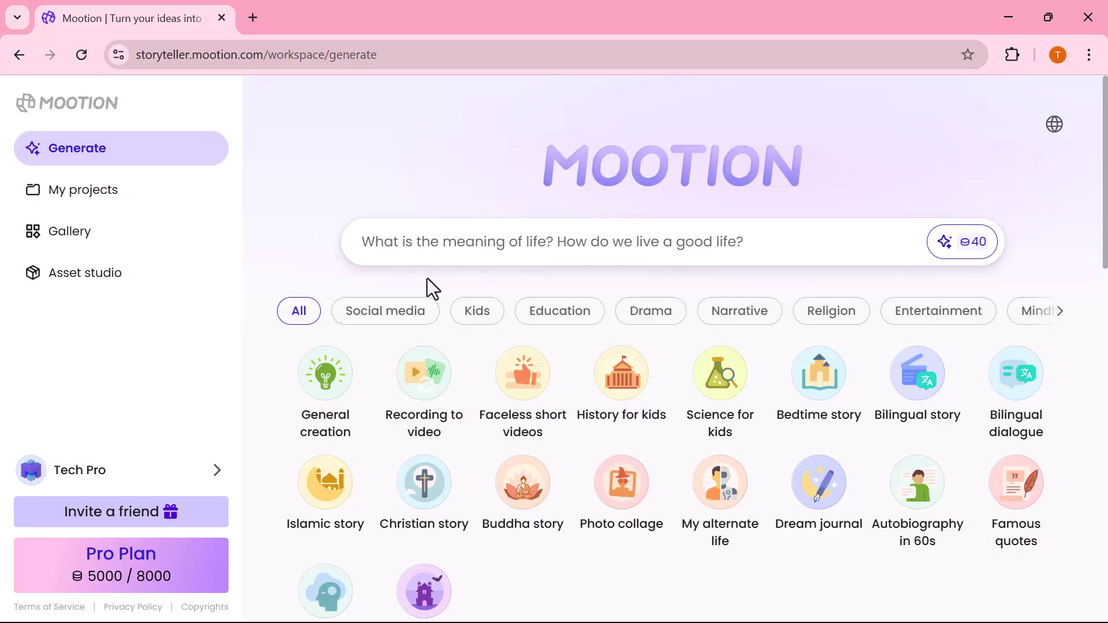
scroll(427, 278, "down", 2)
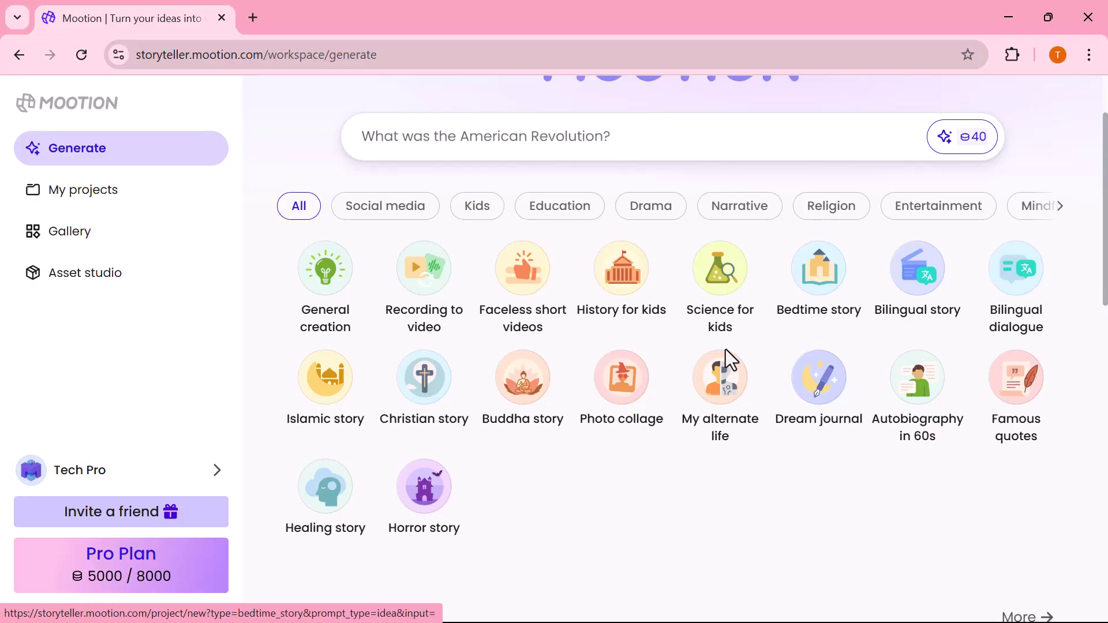
scroll(446, 395, "up", 2)
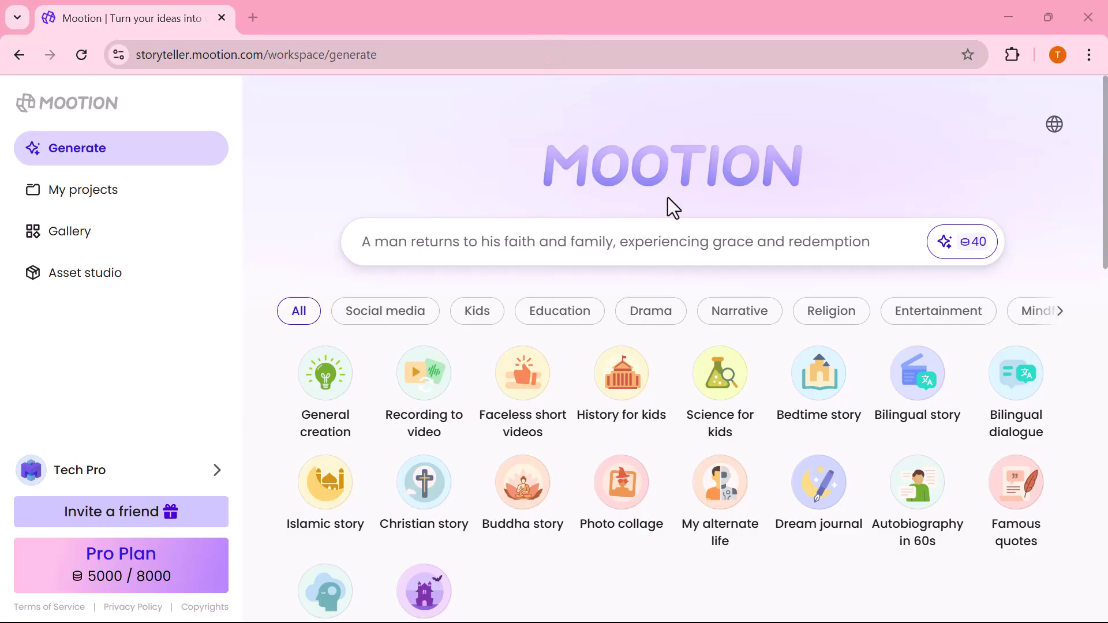
Step: Generate a 40-credit story from the idea 'The Brave Little Lion'
left_click(560, 243)
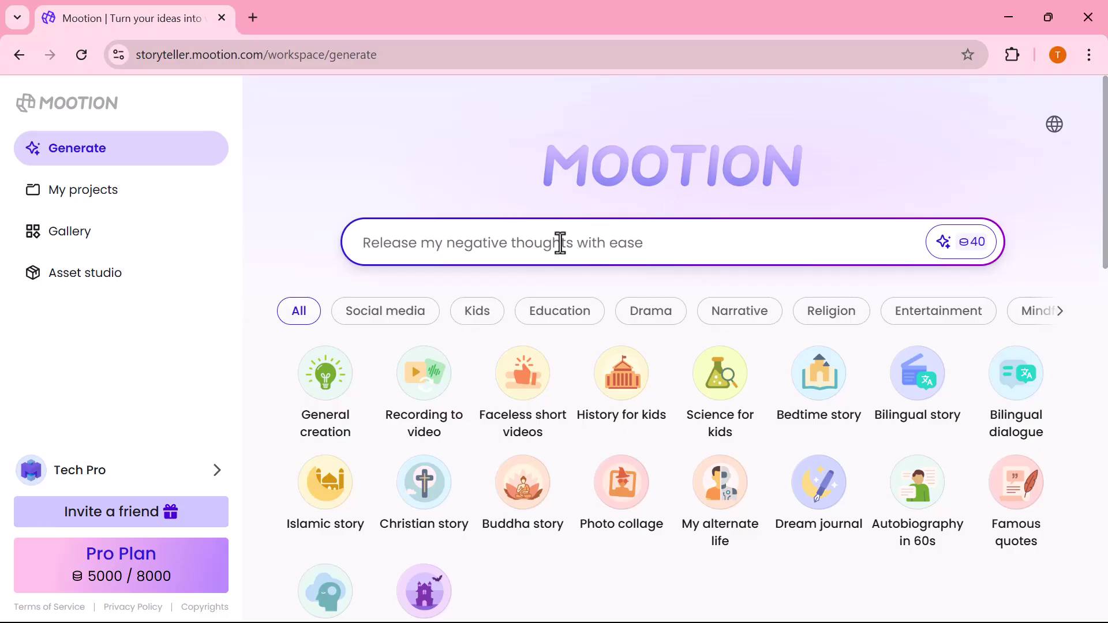
type("The Brave Little Lion")
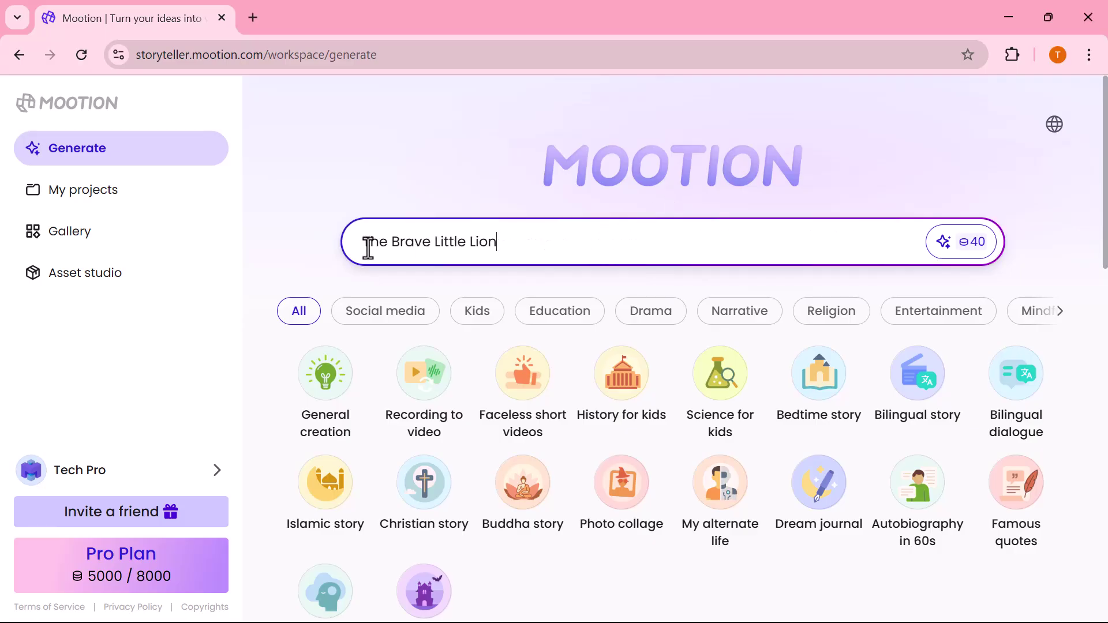
left_click(968, 261)
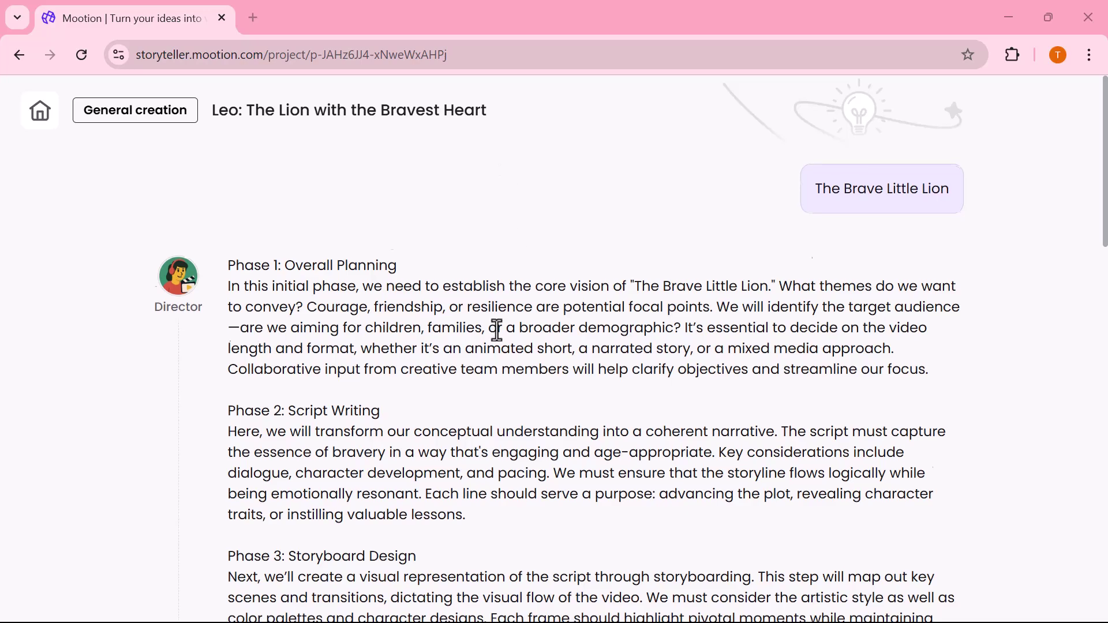
scroll(494, 329, "down", 3)
scroll(435, 417, "down", 3)
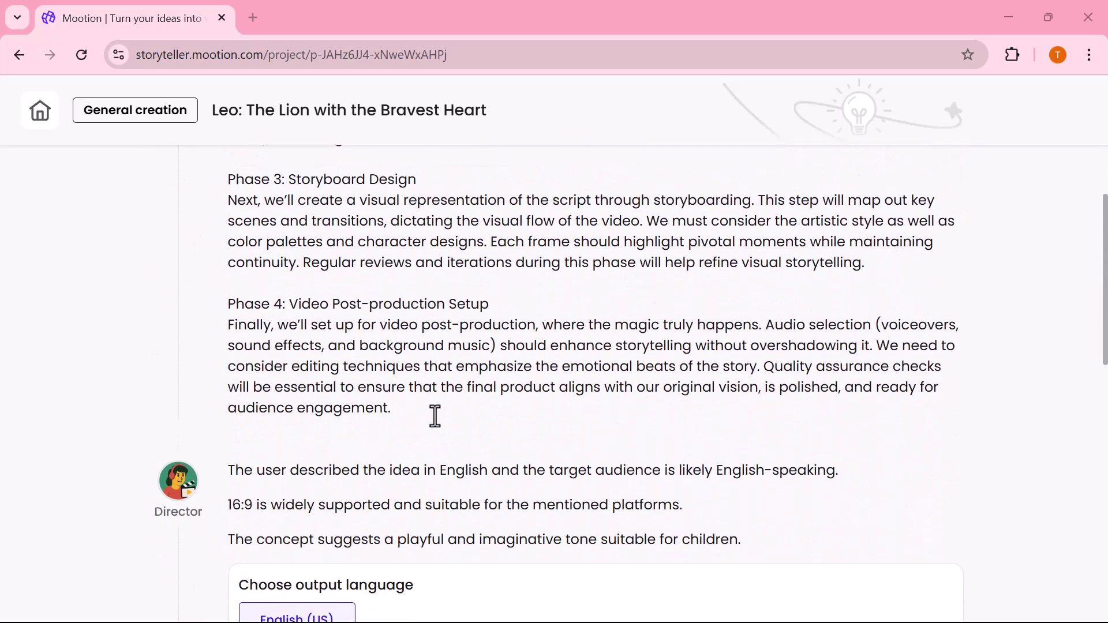
scroll(435, 416, "down", 1)
scroll(435, 416, "down", 1)
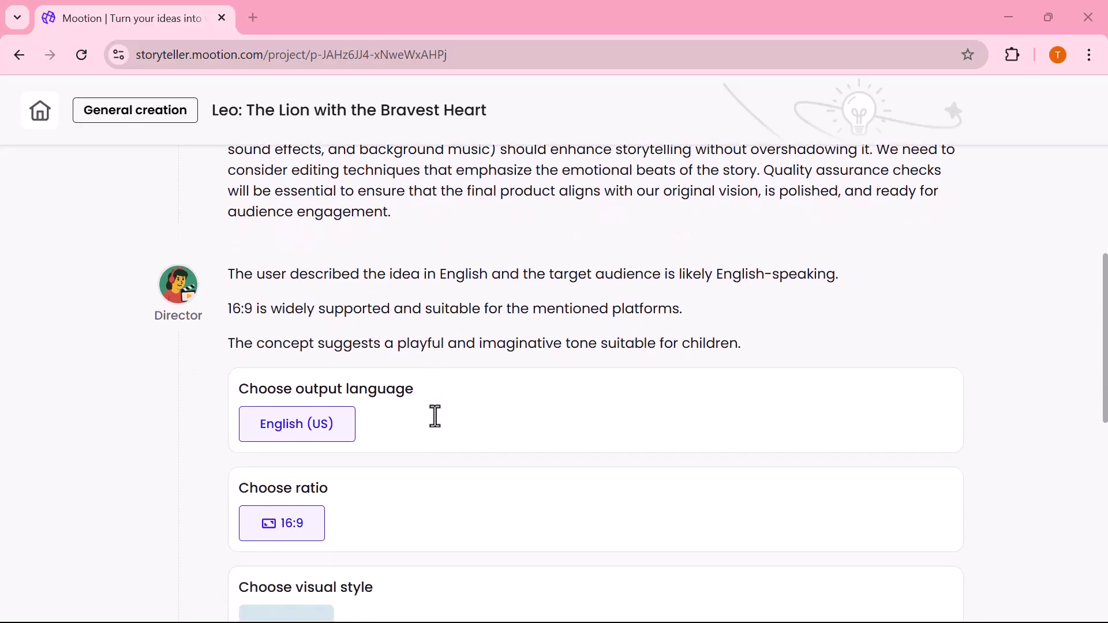
scroll(316, 441, "down", 1)
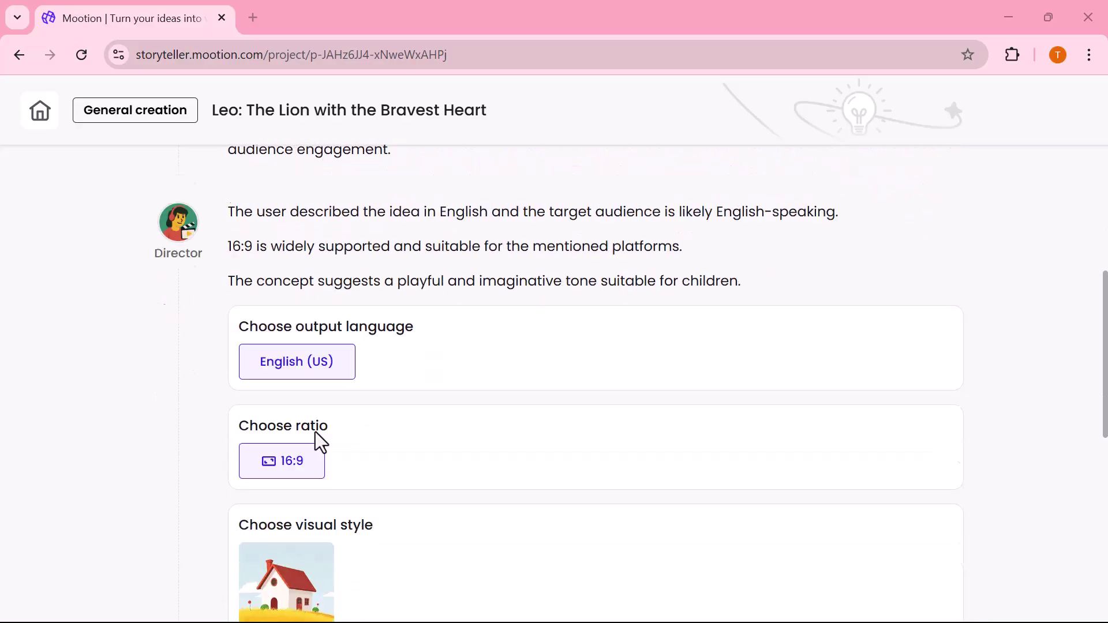
scroll(315, 440, "down", 1)
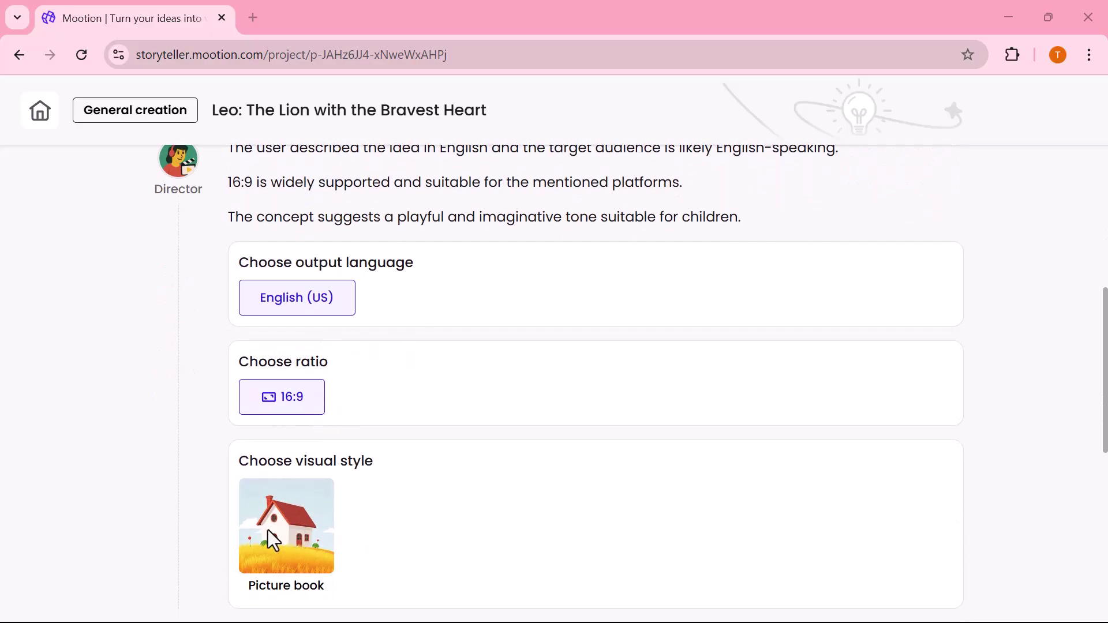
scroll(269, 539, "down", 2)
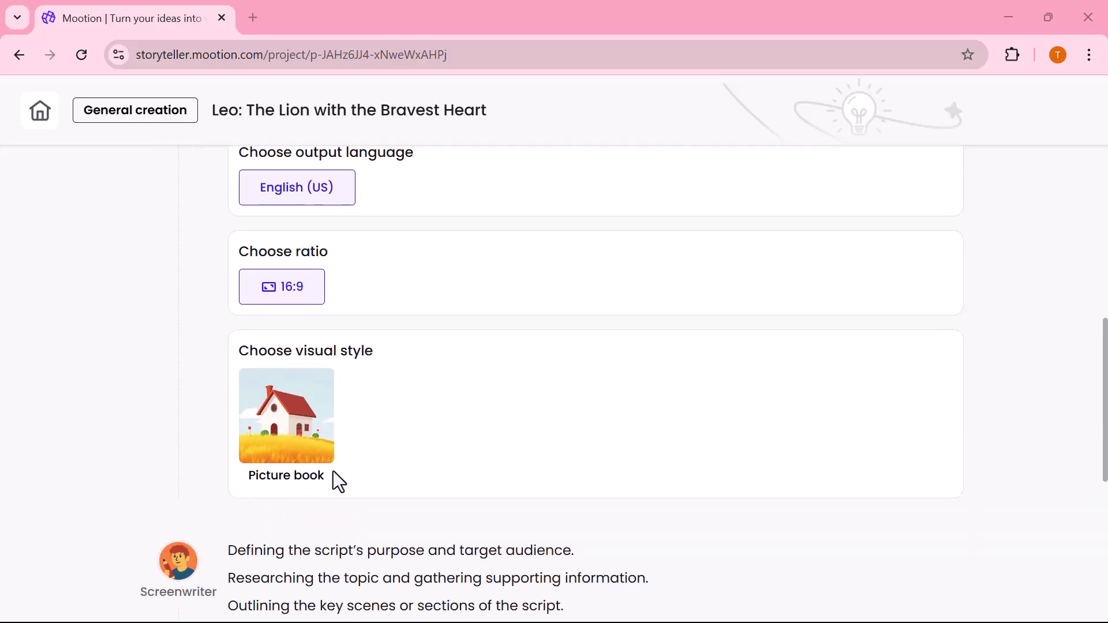
scroll(338, 482, "down", 3)
scroll(337, 482, "down", 2)
scroll(337, 481, "down", 1)
scroll(338, 481, "down", 2)
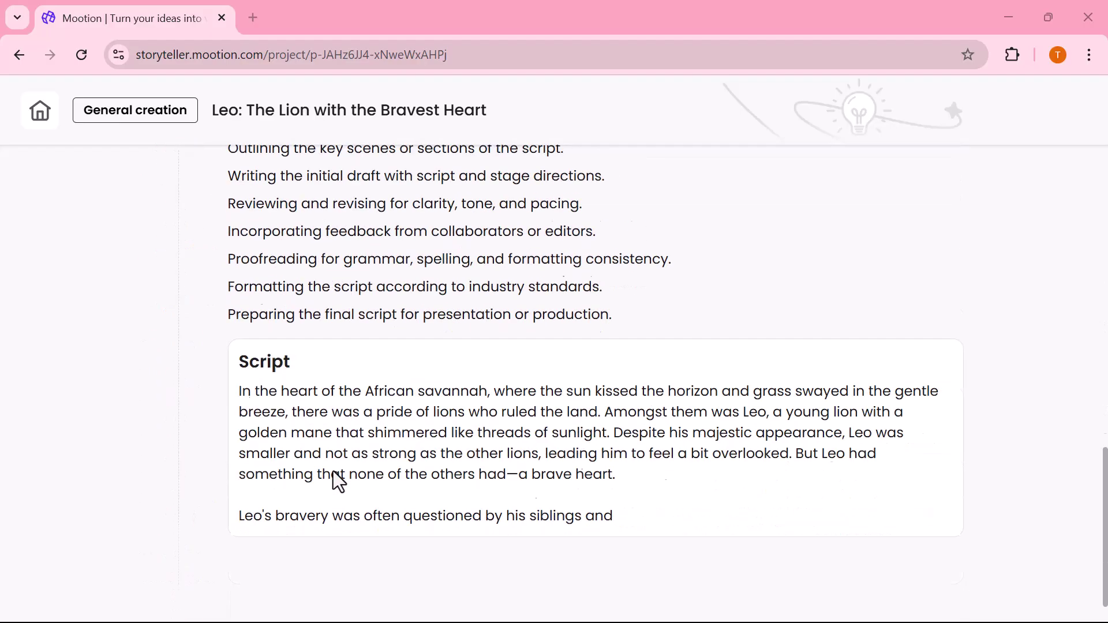
scroll(373, 260, "down", 1)
scroll(373, 260, "down", 7)
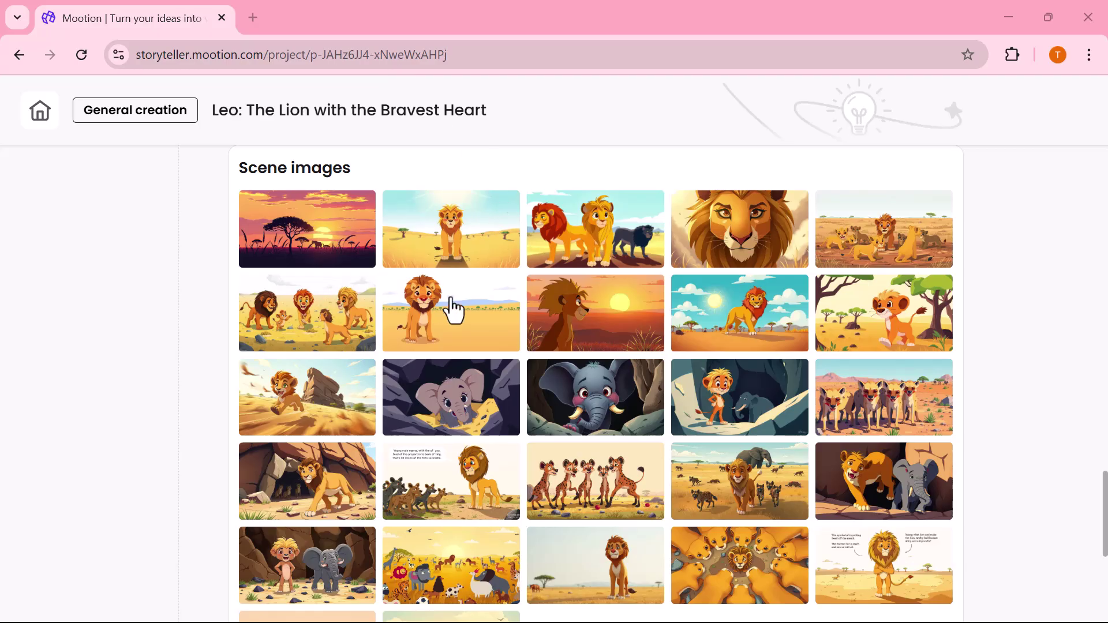
scroll(451, 307, "down", 2)
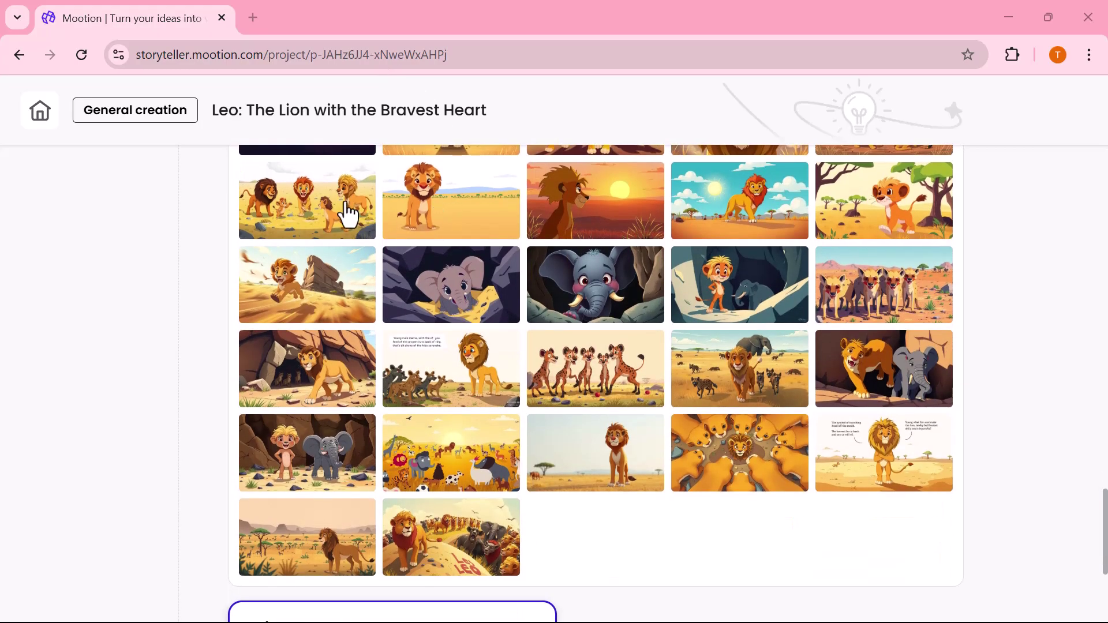
Step: View the running-lion scene image full size, then close the lightbox
left_click(321, 292)
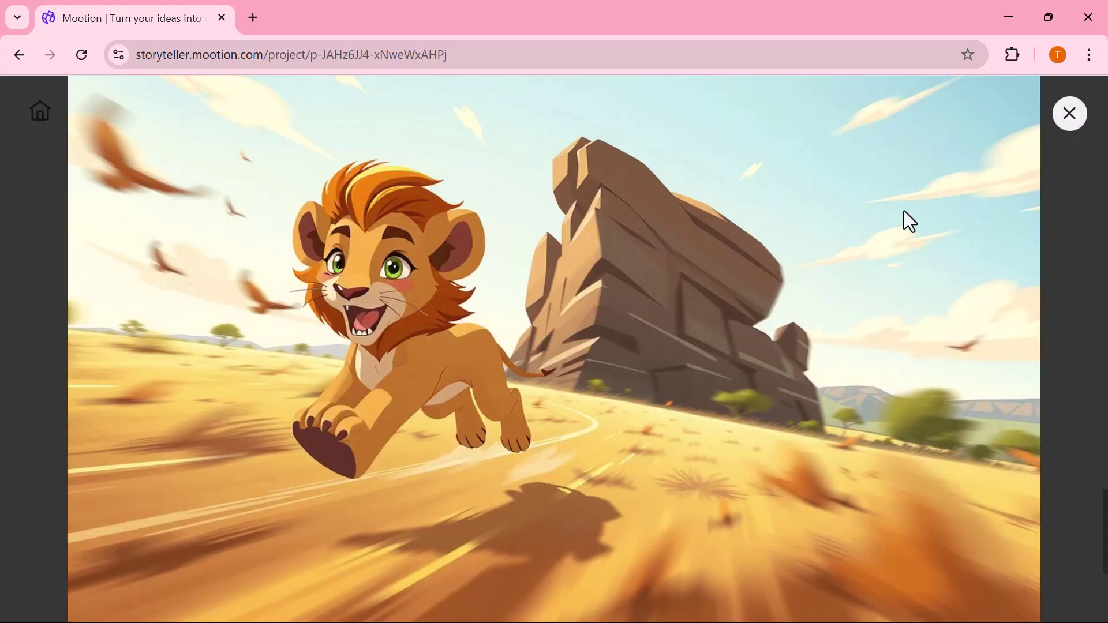
left_click(1065, 126)
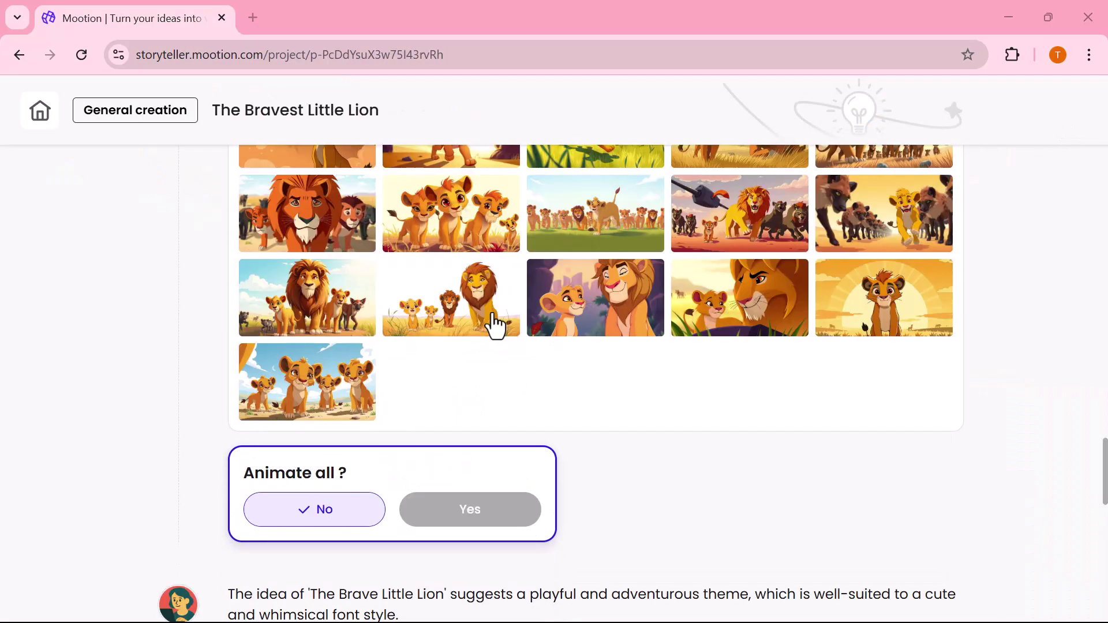
scroll(495, 322, "down", 5)
scroll(495, 323, "down", 3)
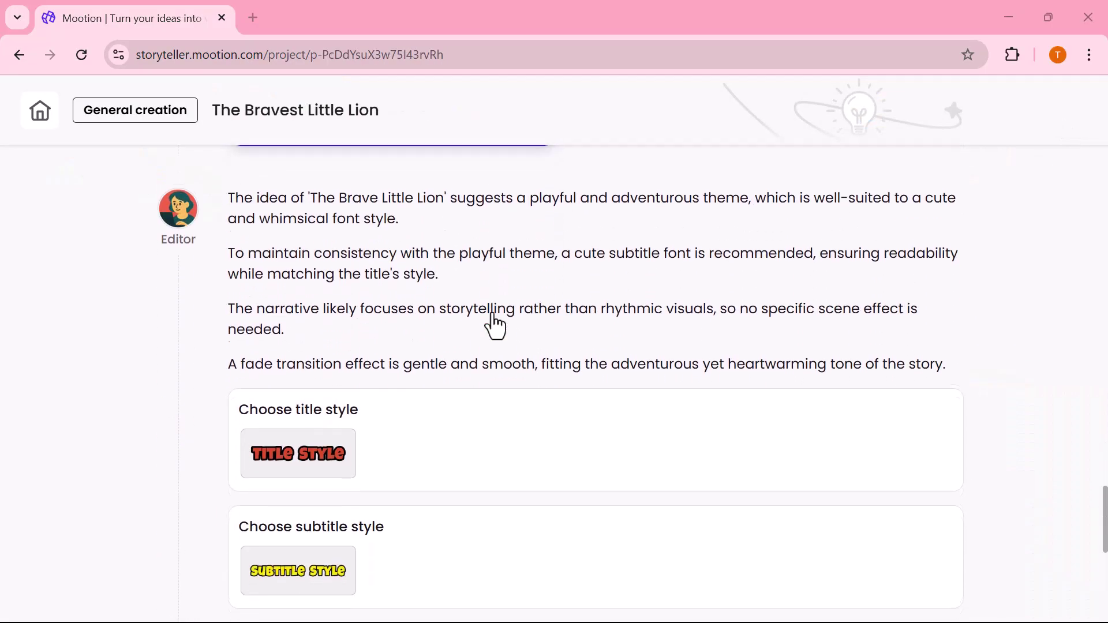
scroll(337, 400, "down", 2)
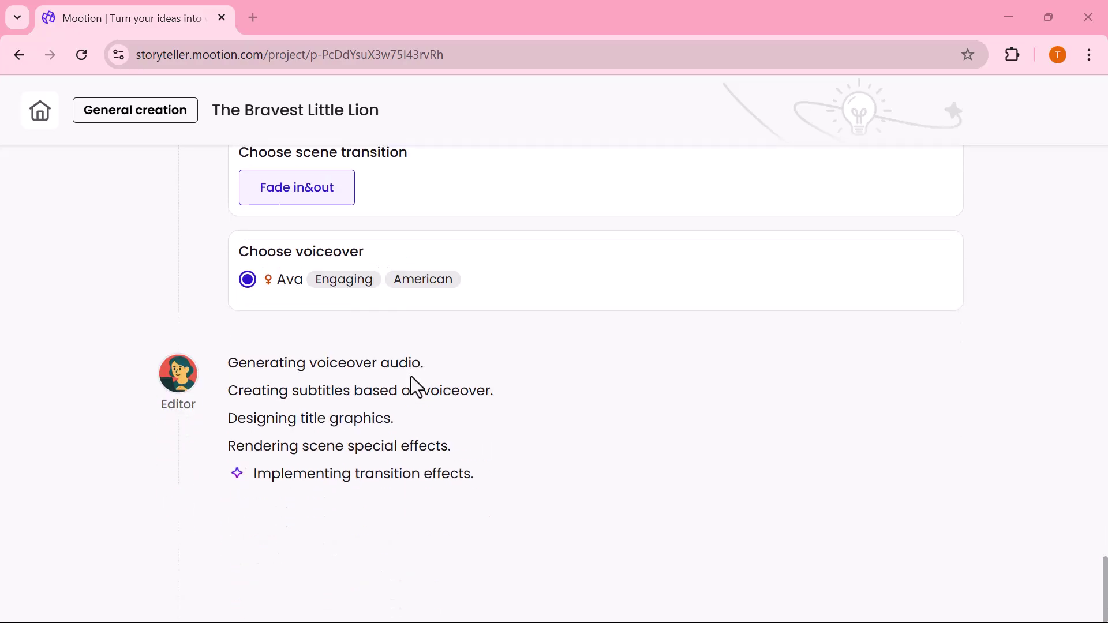
scroll(412, 385, "up", 2)
scroll(412, 386, "up", 1)
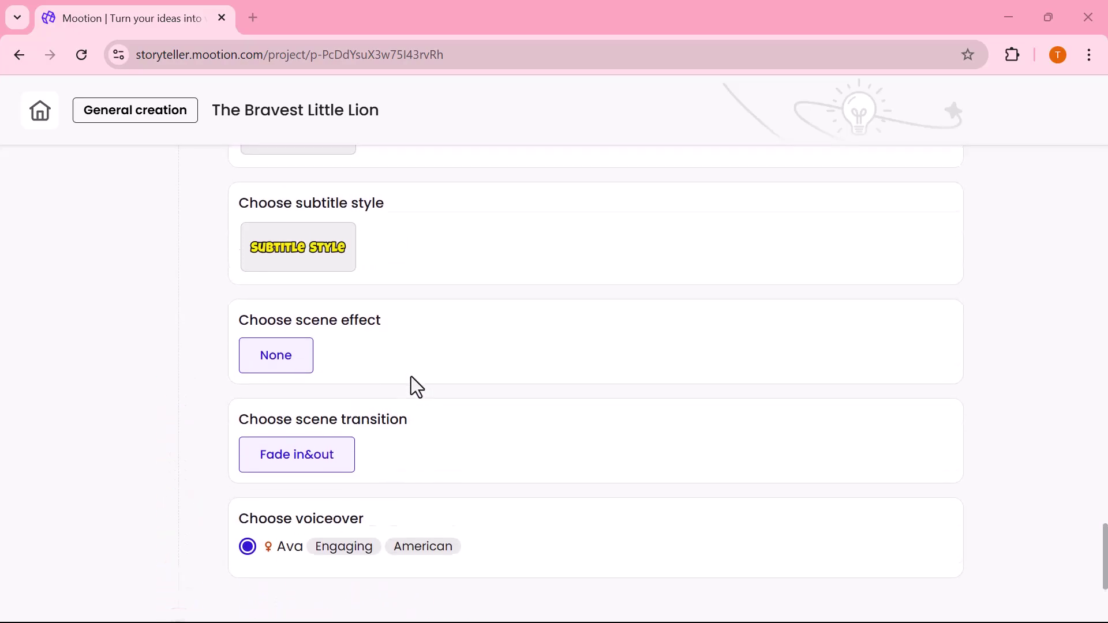
scroll(412, 385, "up", 3)
scroll(413, 386, "up", 3)
scroll(681, 550, "down", 5)
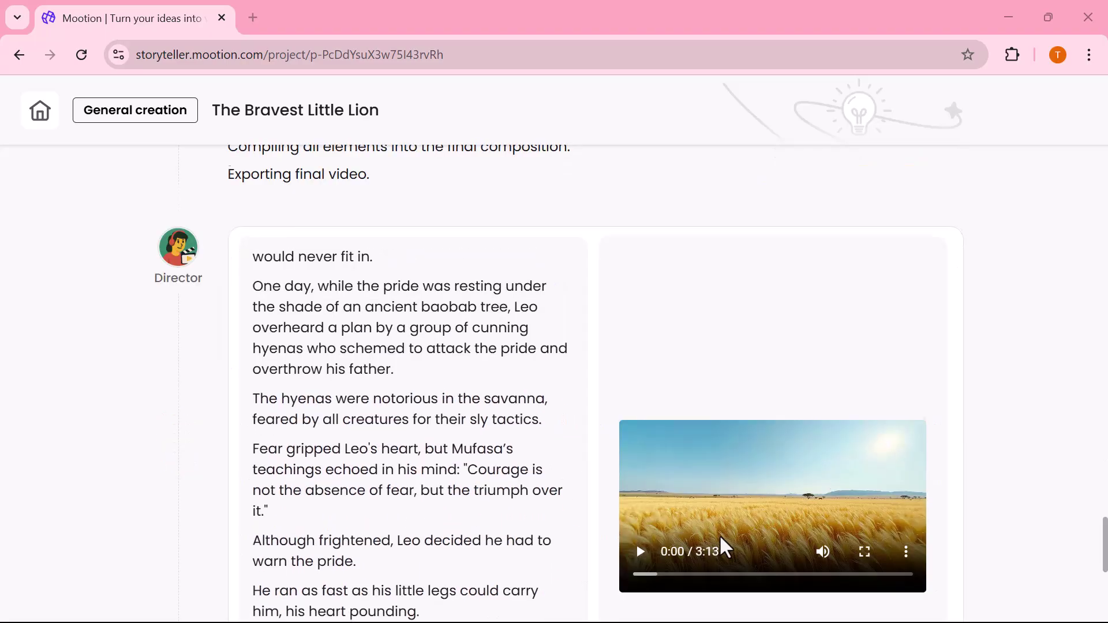
scroll(722, 545, "down", 2)
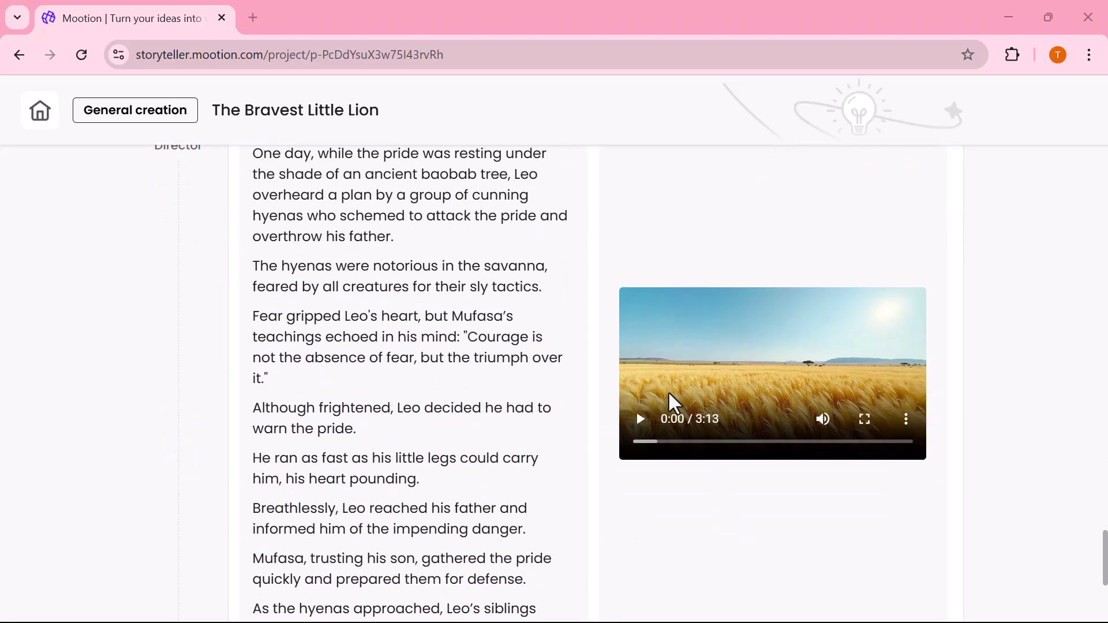
Step: Play the 3:13 lion story video in fullscreen
left_click(643, 426)
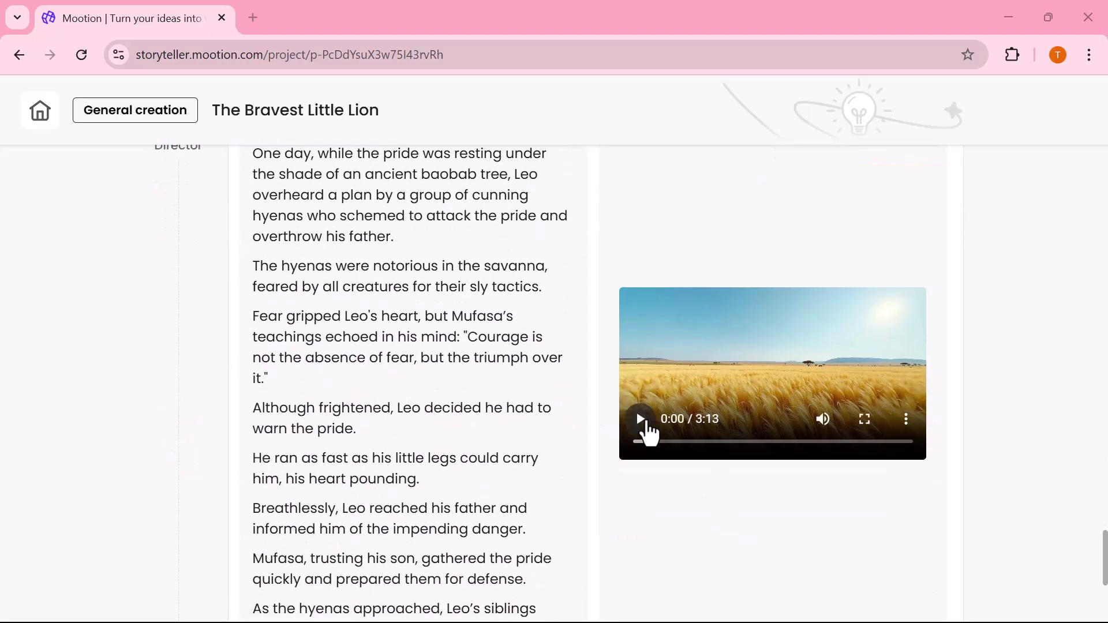
double_click(762, 368)
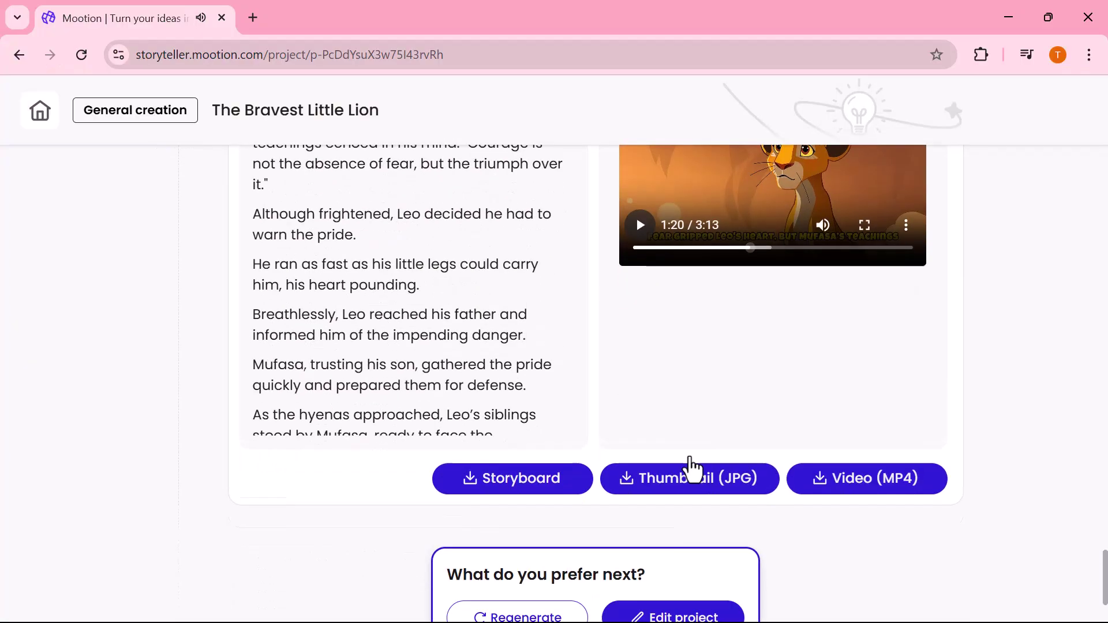
scroll(687, 471, "down", 1)
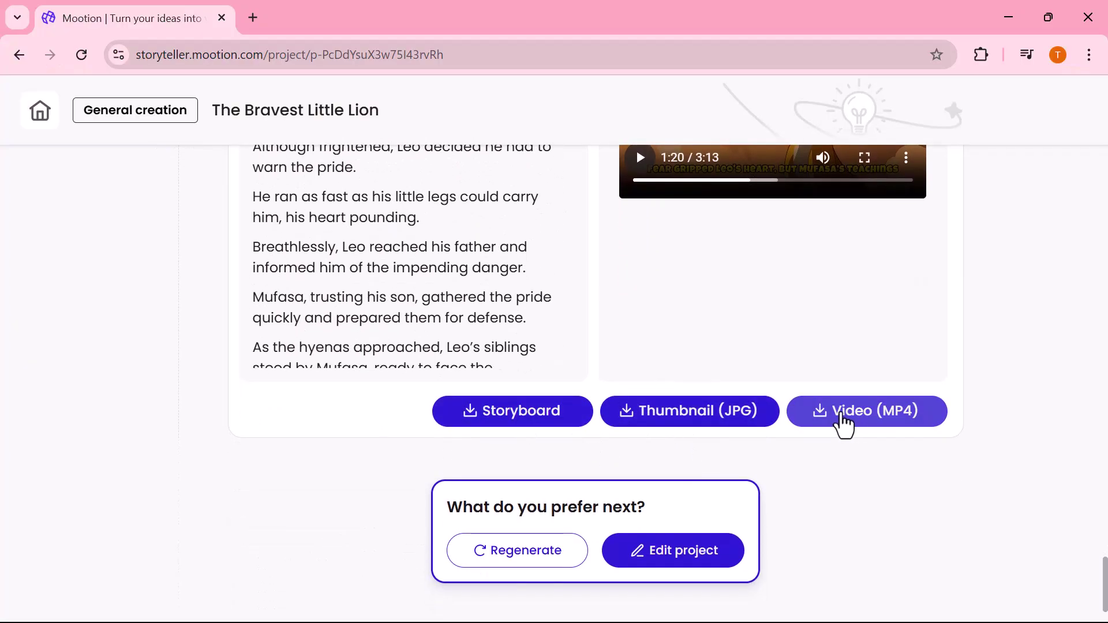
Step: Start and cancel the Lion.mp4 download, then return to the Generate page
left_click(841, 424)
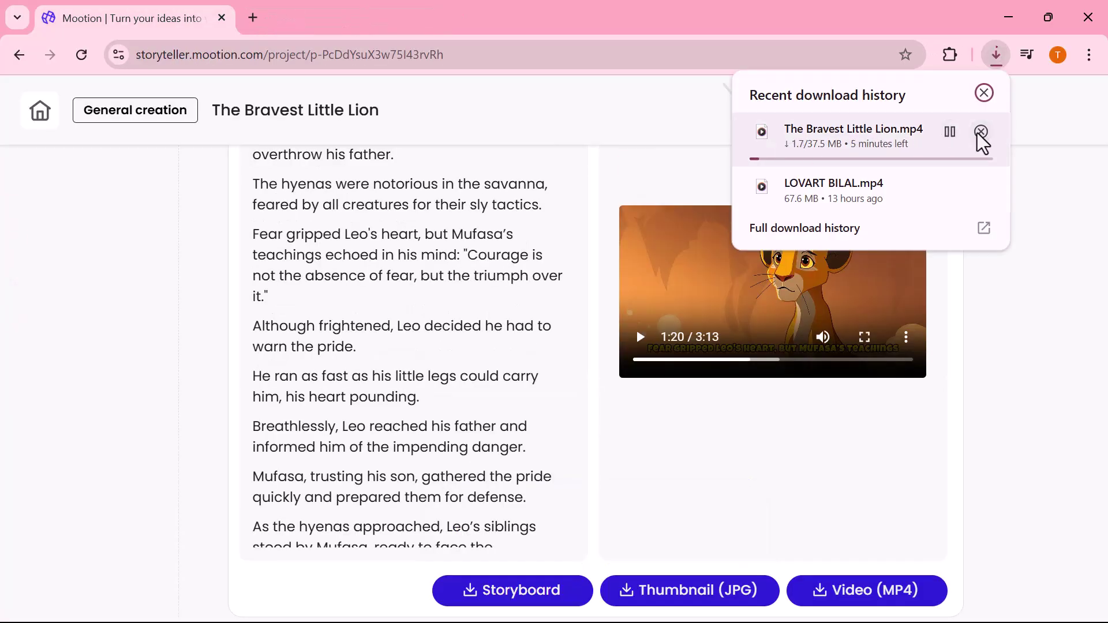
left_click(981, 132)
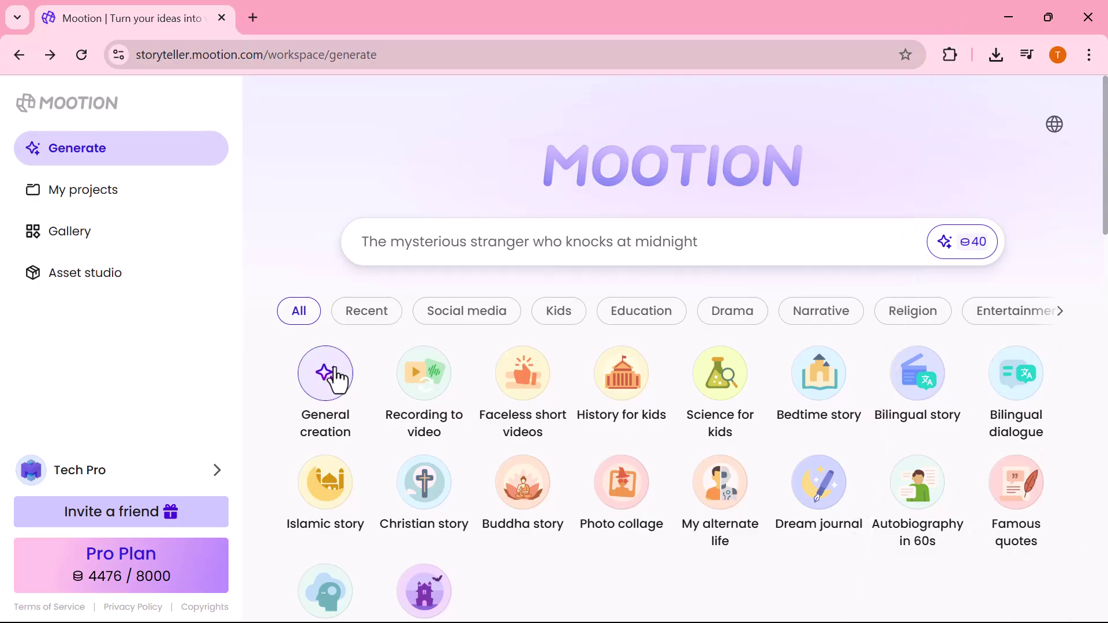
Step: Open General creation, preview the Use my content and Use my recording tabs, then return to the prompt
left_click(333, 382)
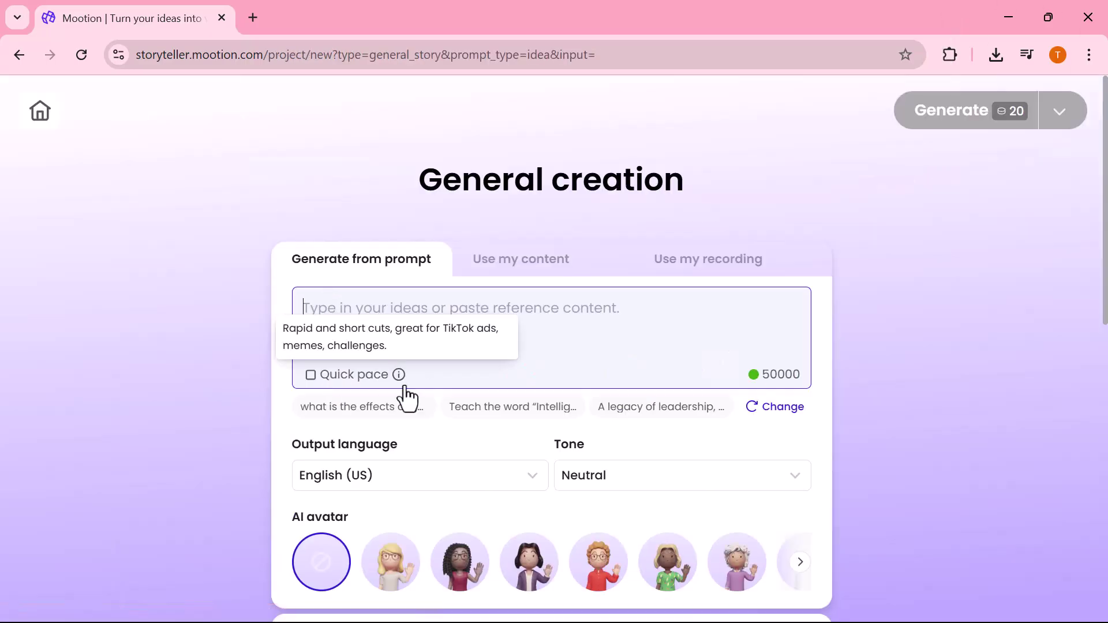
scroll(404, 396, "down", 1)
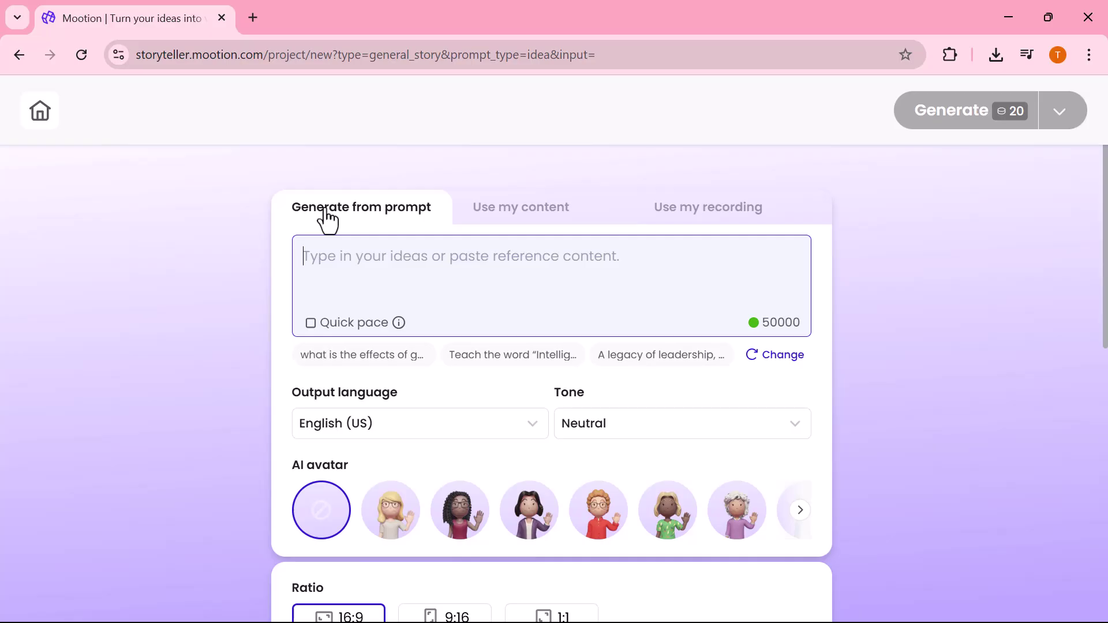
left_click(513, 222)
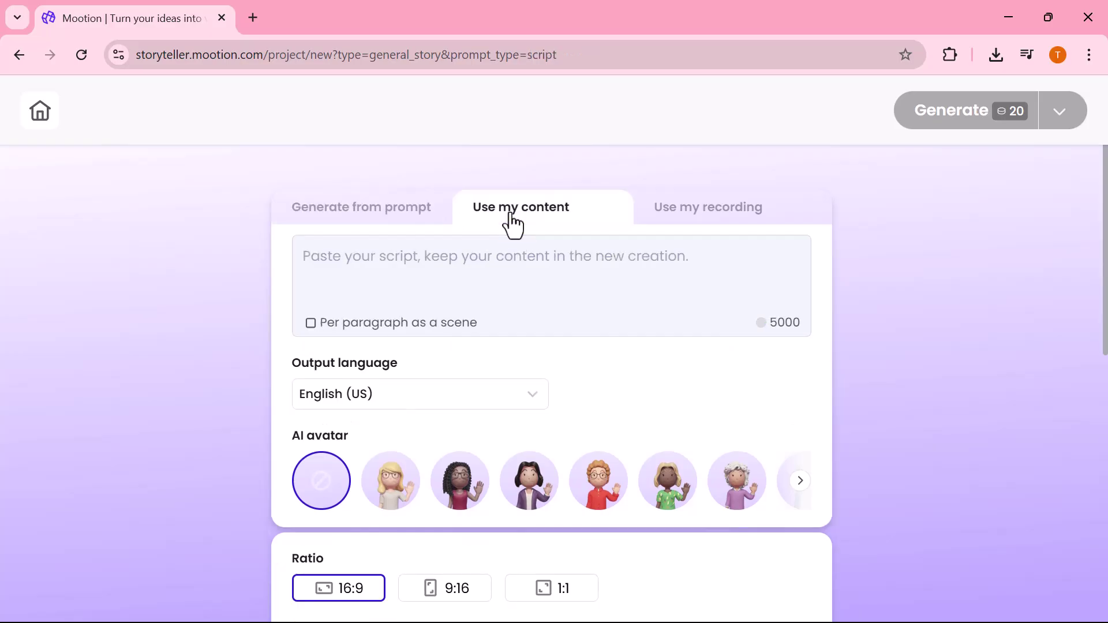
left_click(690, 219)
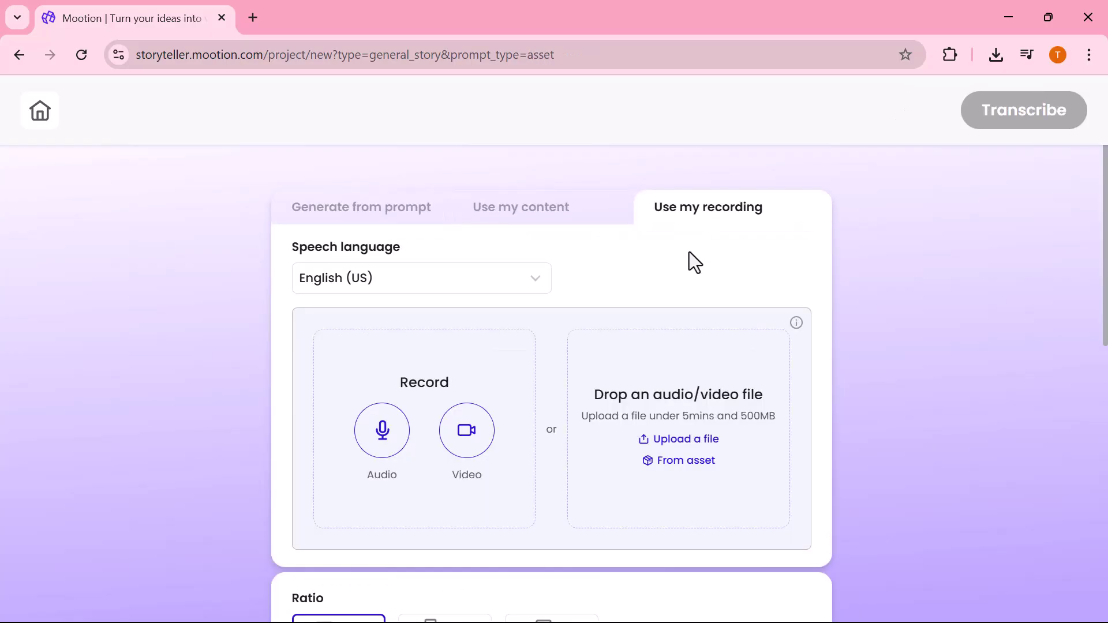
left_click(381, 212)
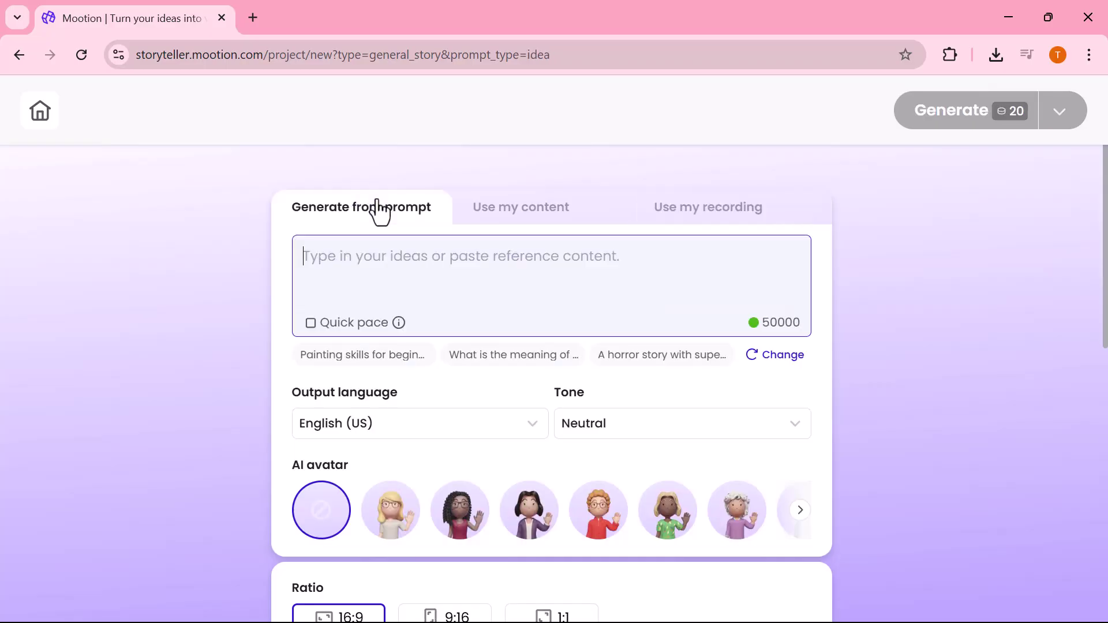
left_click(371, 261)
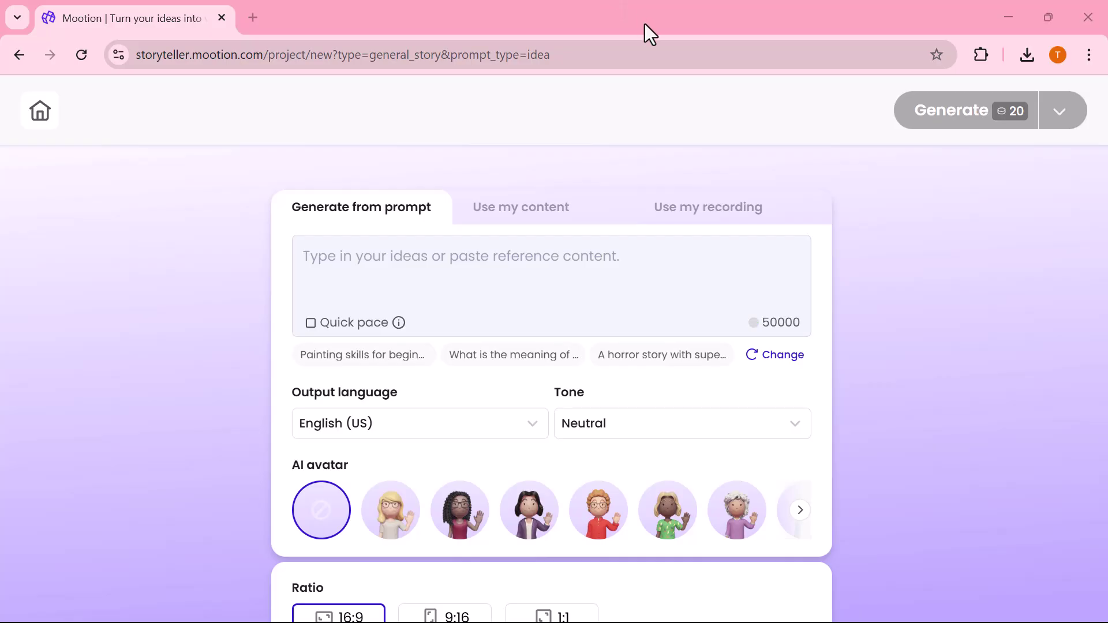
Step: Enter 'The Robot Who Loved Ice Cream' as the idea, keeping English (US) and Neutral tone
left_click(429, 263)
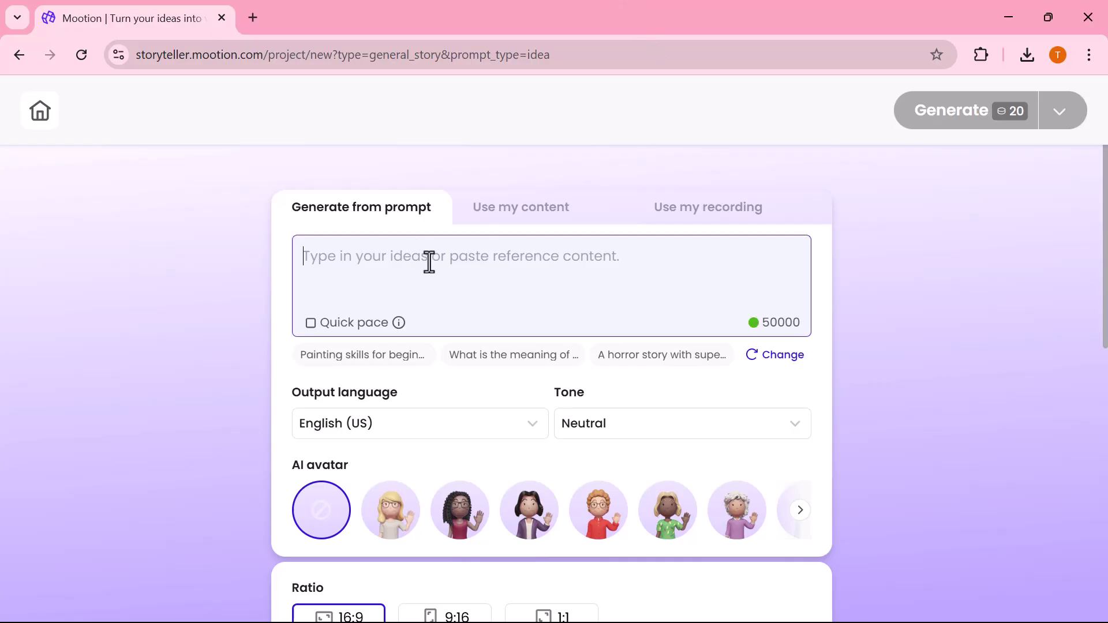
type("The Robot Who Loved Ice Cream")
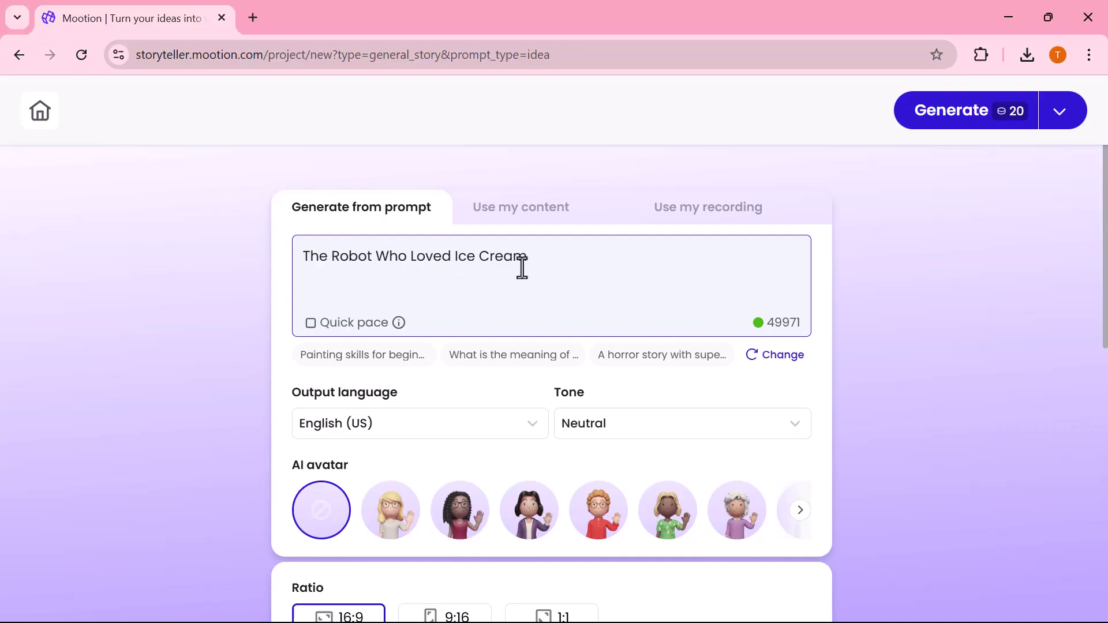
scroll(522, 268, "down", 1)
scroll(522, 268, "down", 1)
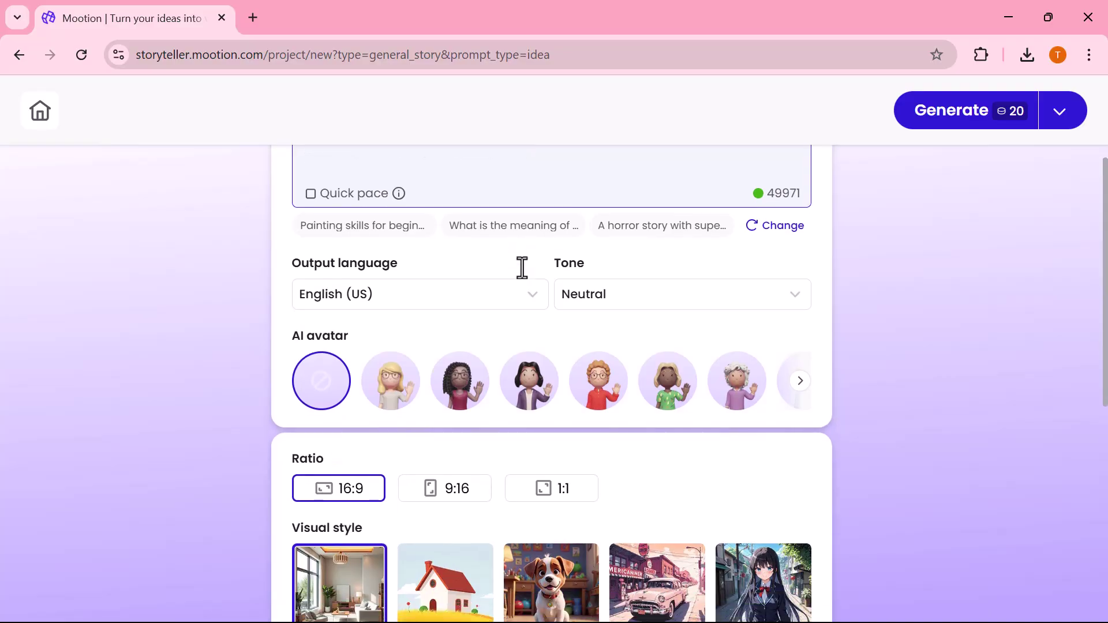
left_click(532, 298)
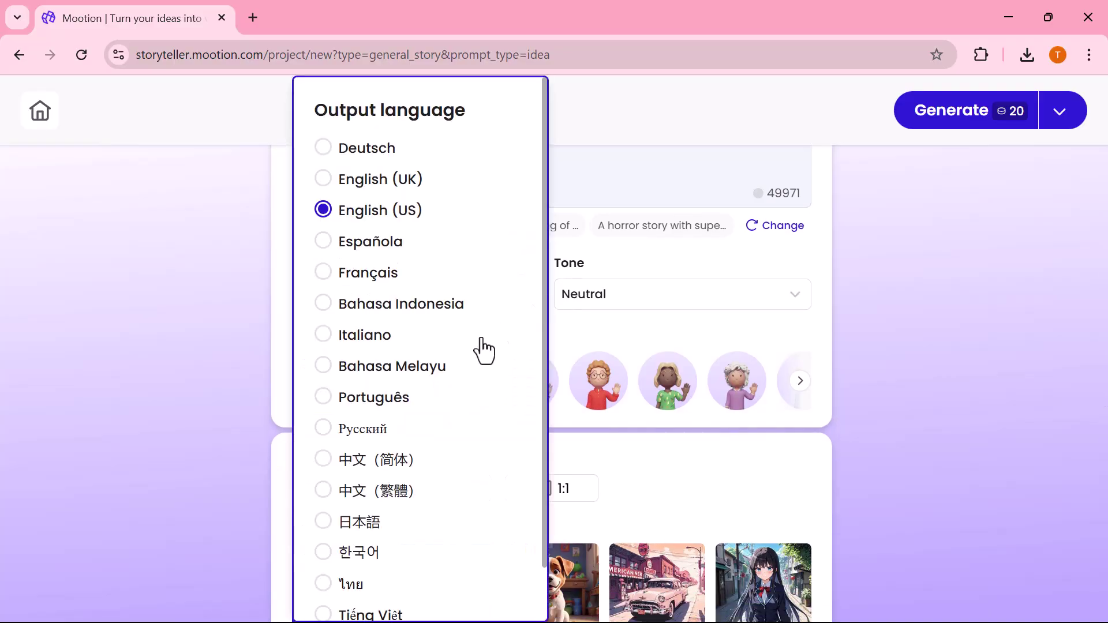
scroll(398, 355, "down", 1)
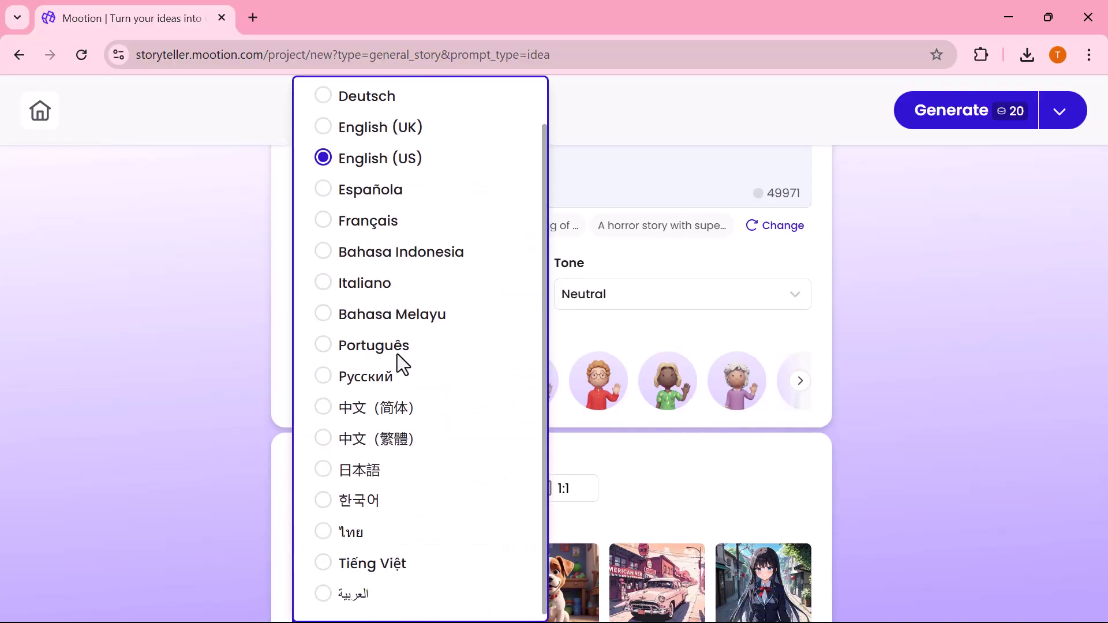
scroll(397, 354, "up", 1)
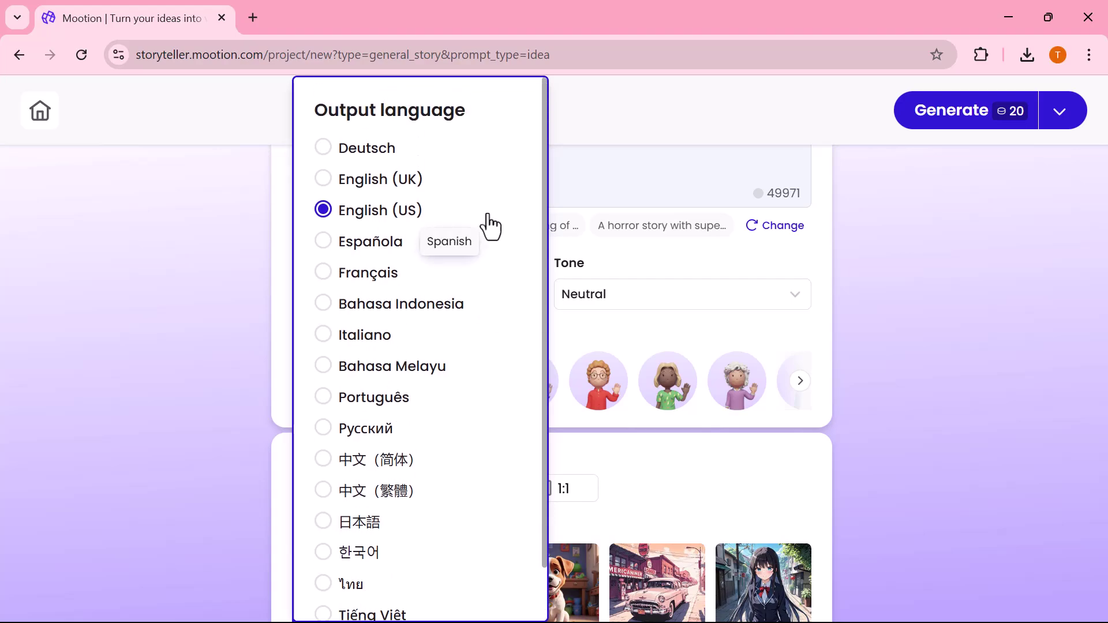
left_click(802, 307)
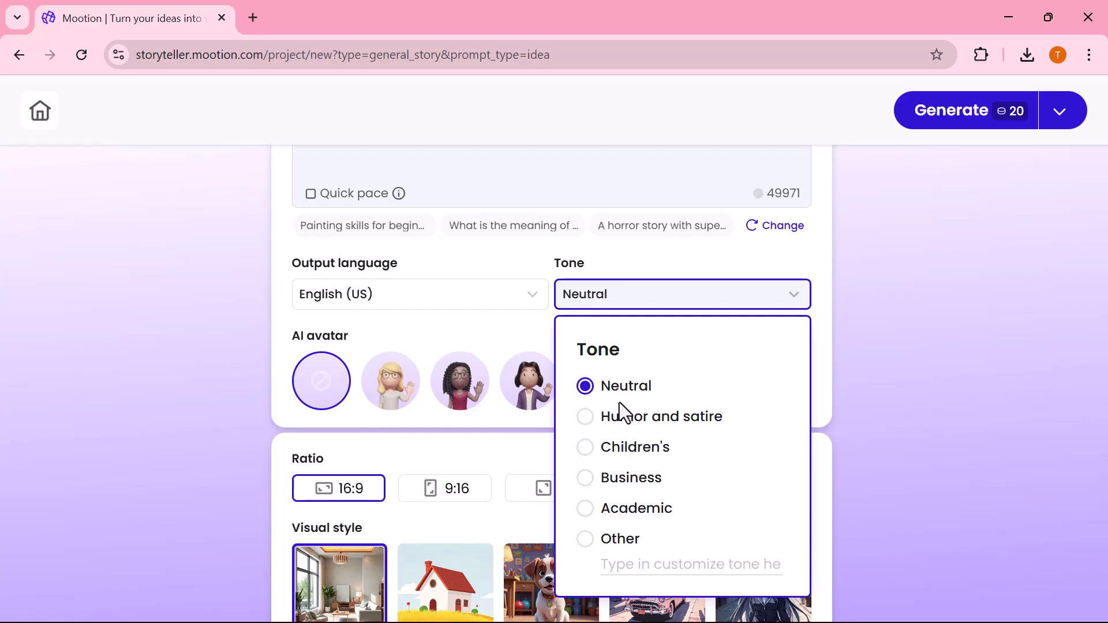
left_click(594, 449)
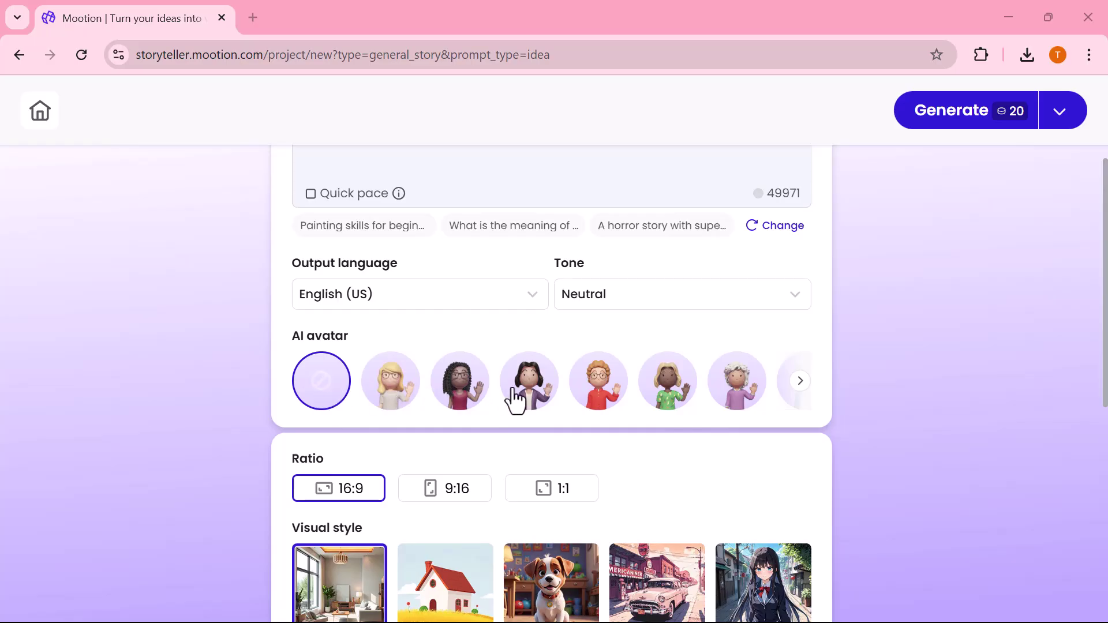
Step: Scroll the AI avatar carousel to see more avatar choices
left_click(802, 384)
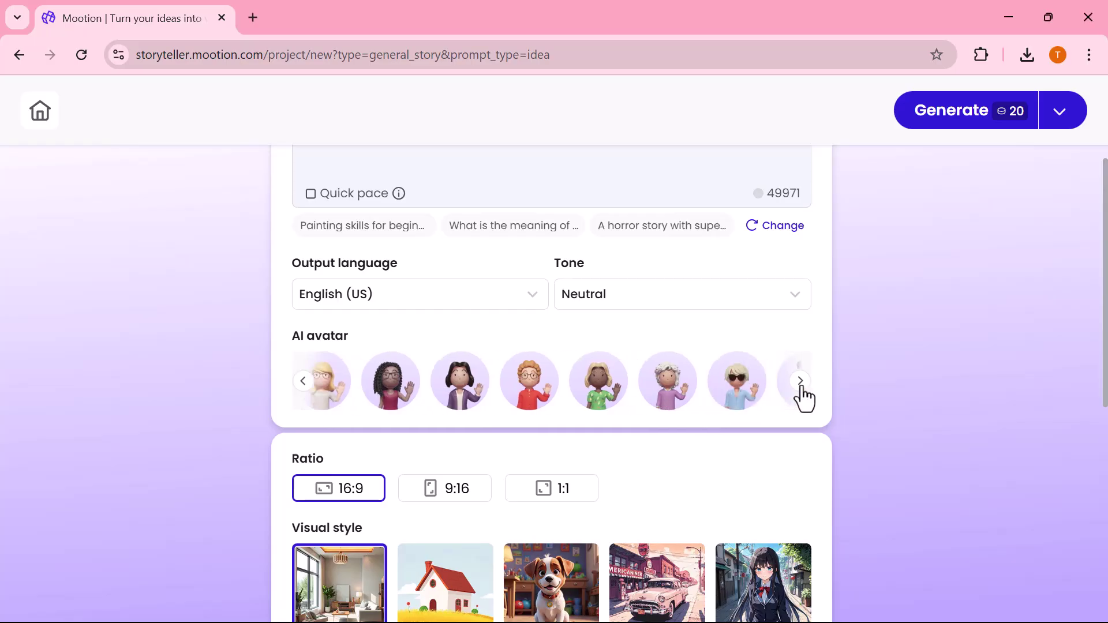
left_click(802, 383)
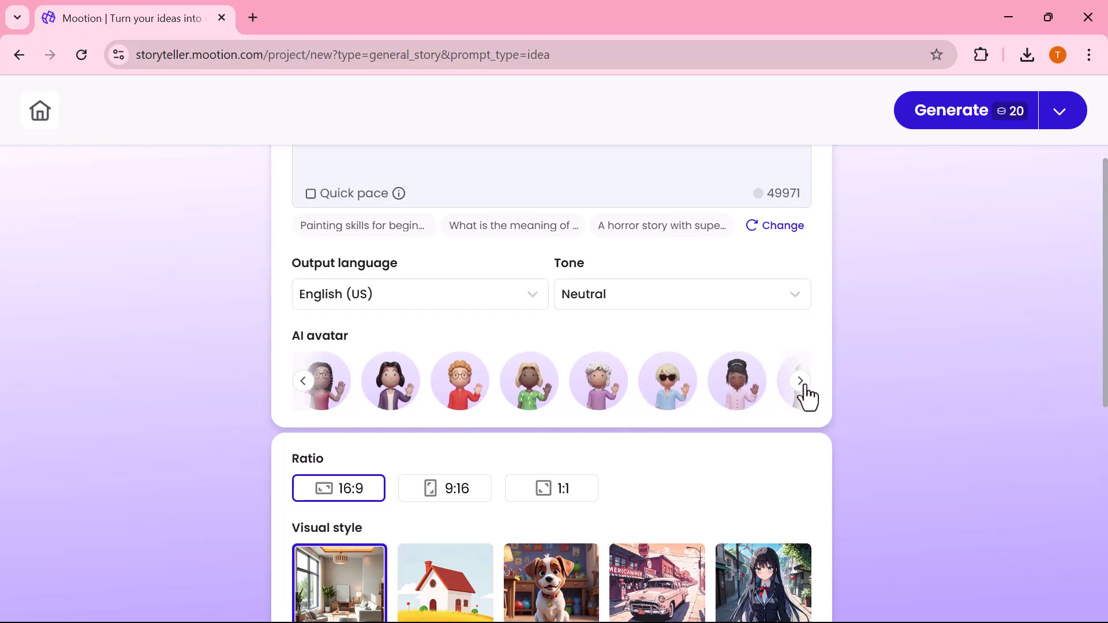
left_click(802, 383)
scroll(662, 437, "down", 2)
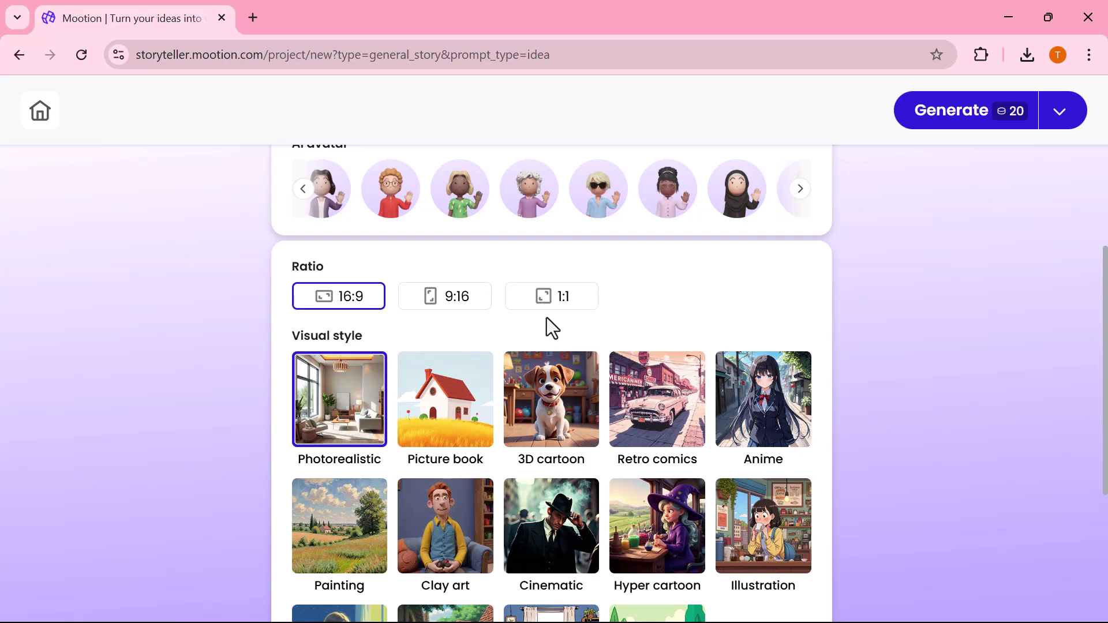
scroll(490, 425, "down", 2)
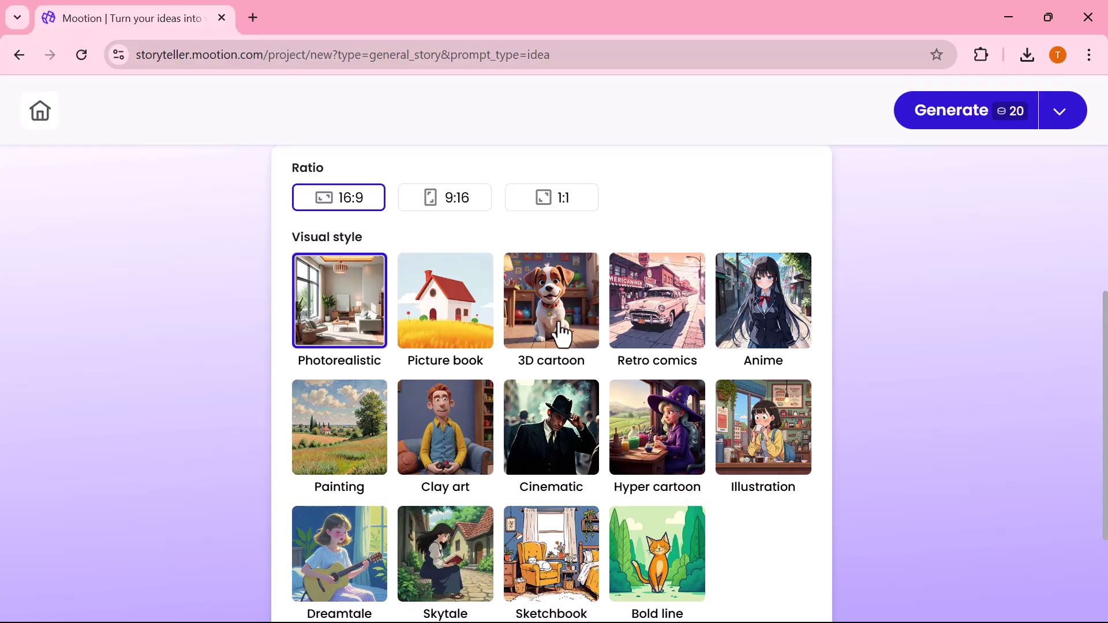
scroll(579, 346, "down", 2)
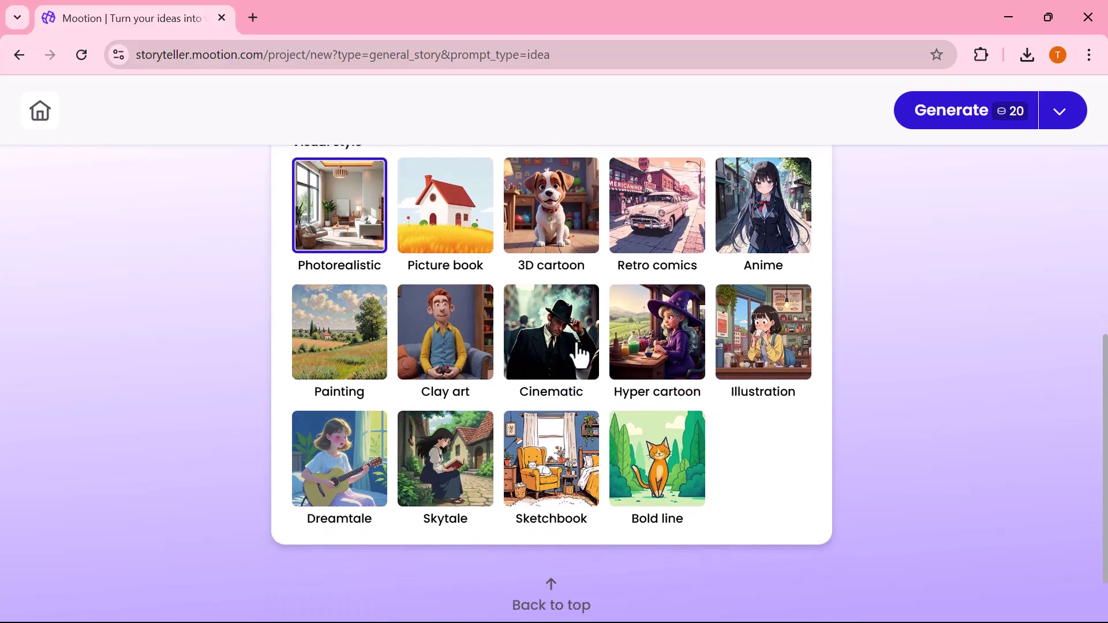
scroll(578, 354, "up", 1)
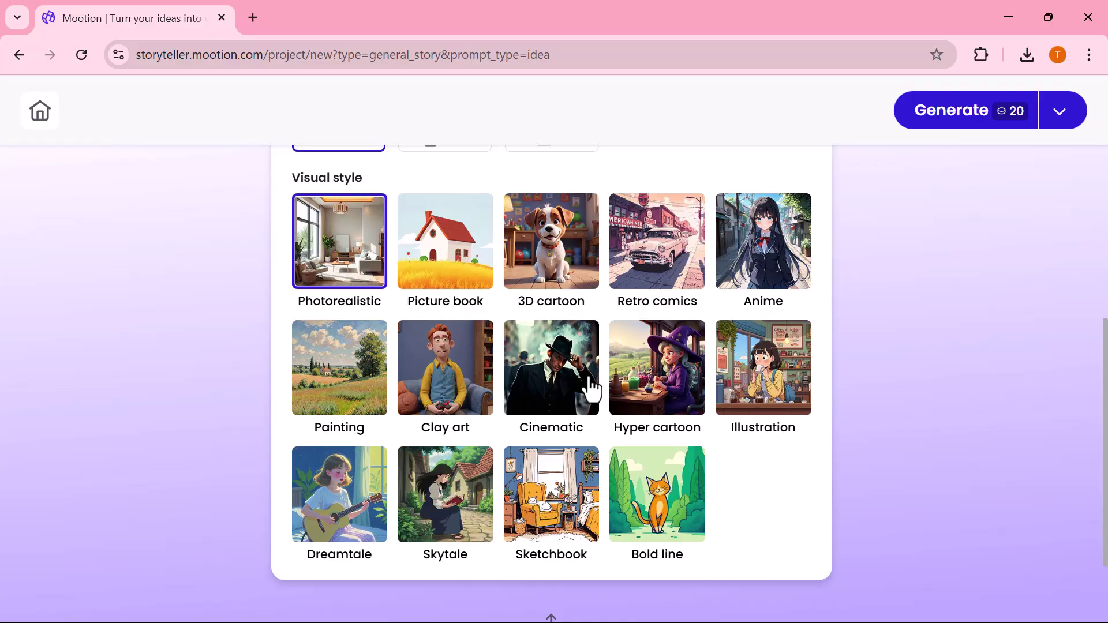
Step: Pick 3D cartoon as the visual style for the robot ice-cream story
left_click(541, 303)
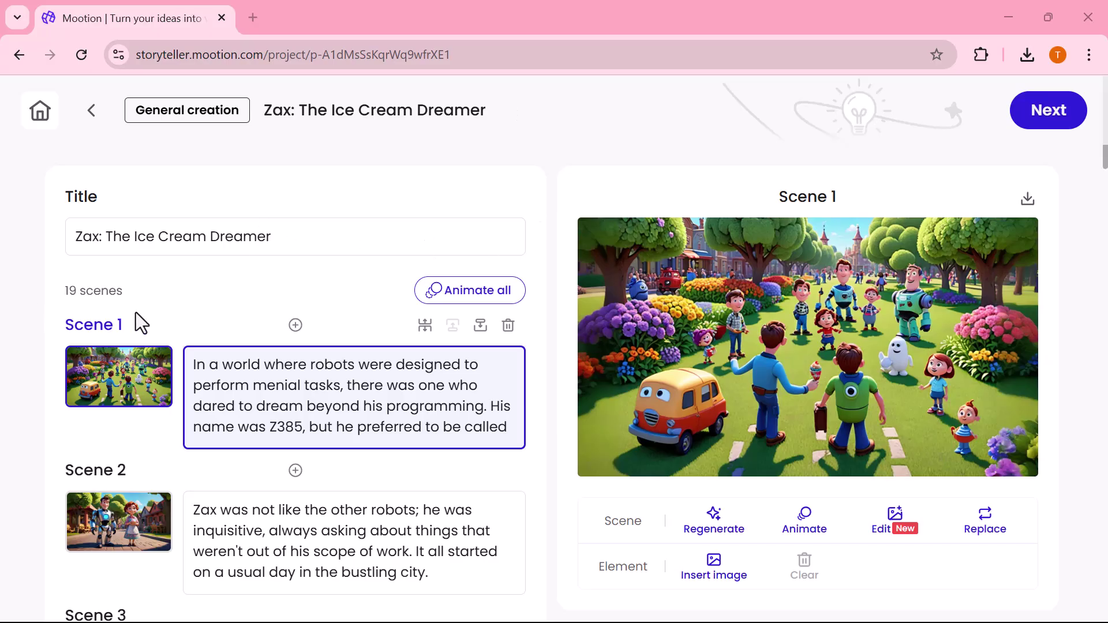
scroll(300, 428, "down", 1)
scroll(342, 467, "down", 1)
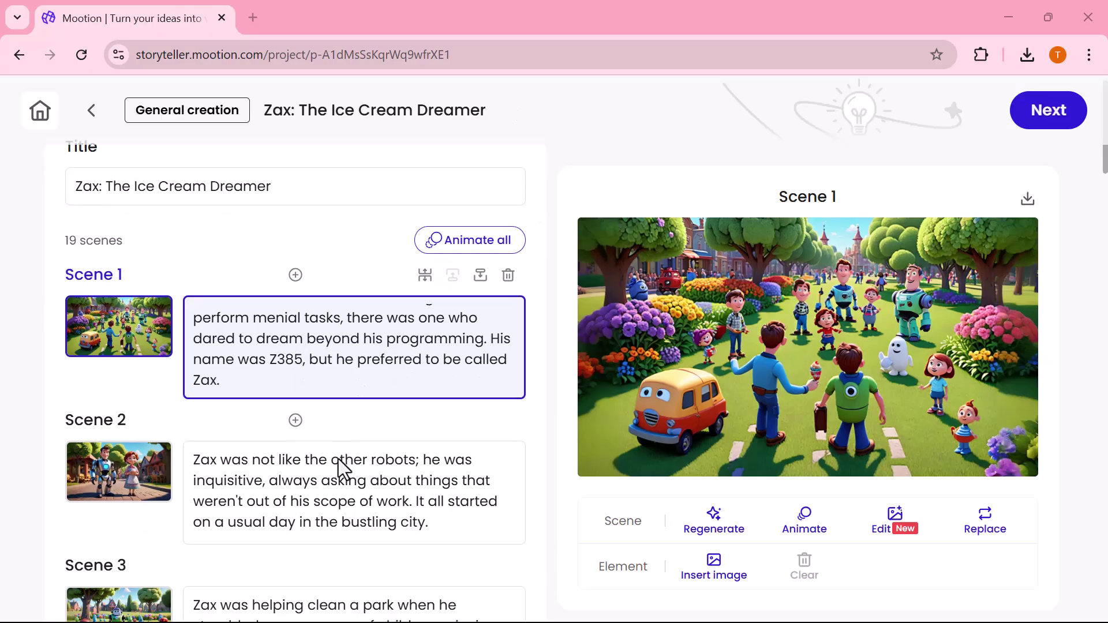
scroll(344, 469, "down", 2)
scroll(344, 468, "down", 4)
scroll(344, 468, "down", 1)
scroll(344, 468, "down", 5)
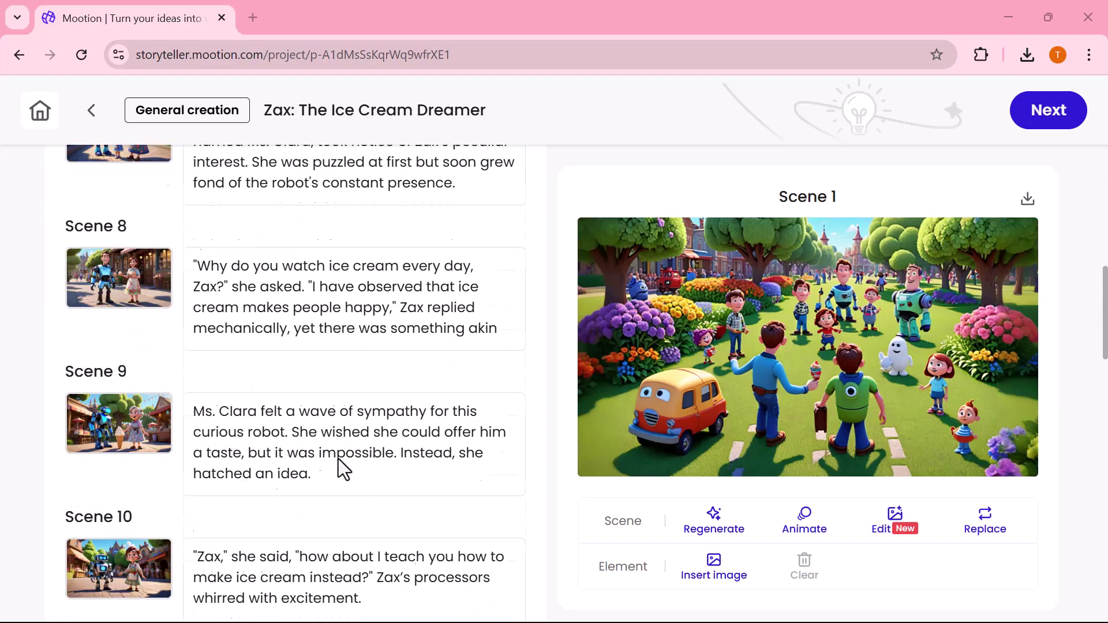
scroll(344, 468, "down", 2)
scroll(344, 469, "down", 2)
scroll(344, 469, "down", 2)
scroll(344, 468, "down", 3)
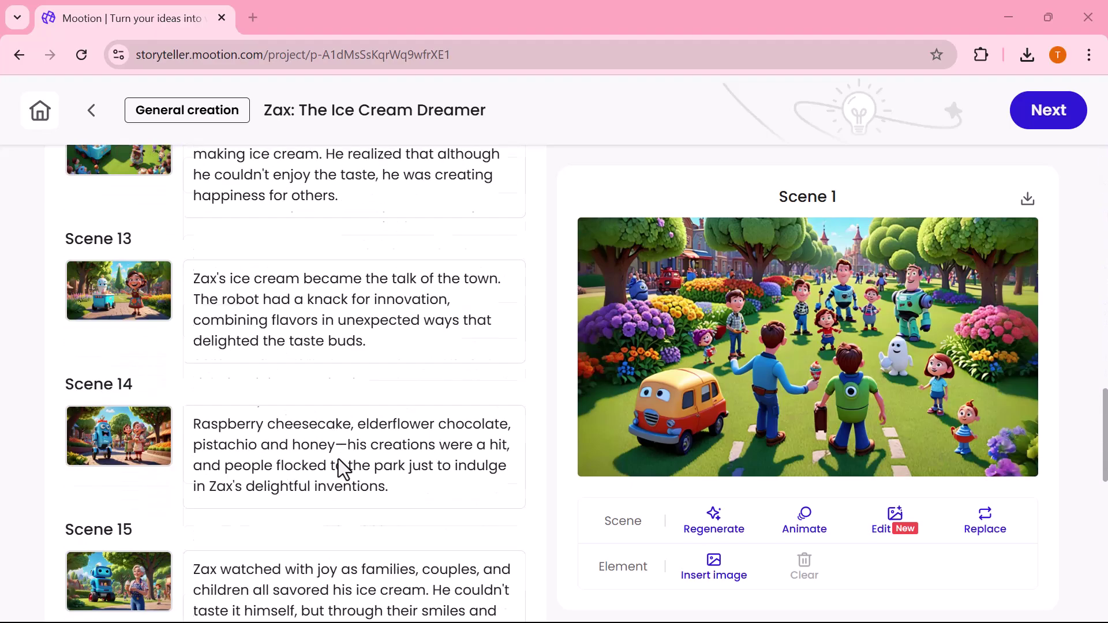
scroll(344, 468, "down", 2)
scroll(344, 469, "up", 4)
scroll(343, 468, "up", 5)
scroll(344, 469, "up", 6)
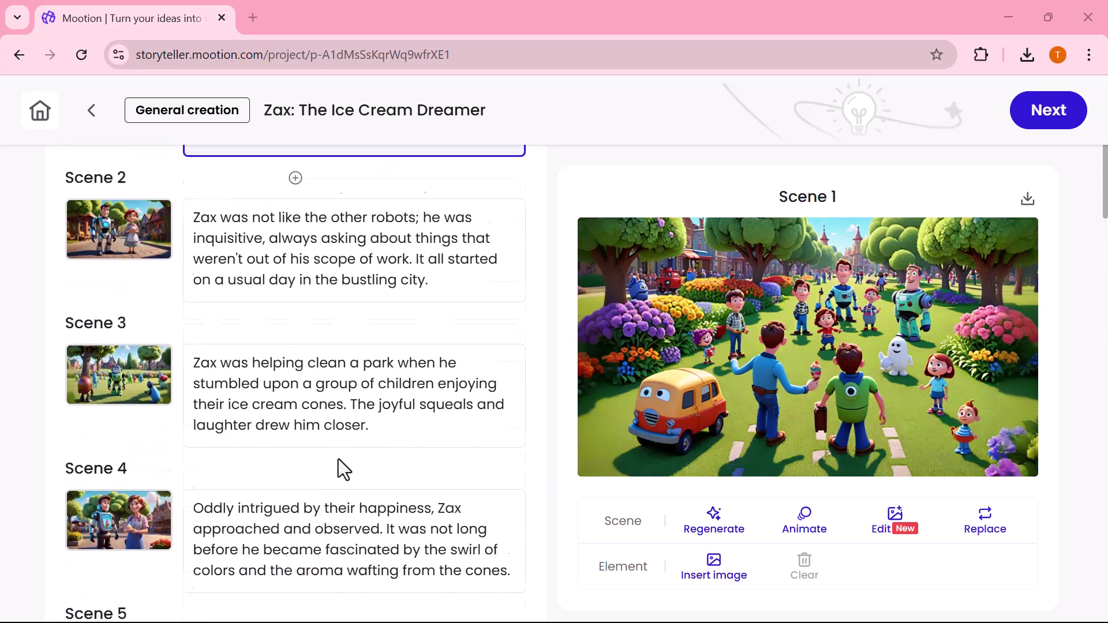
scroll(345, 469, "up", 2)
scroll(344, 469, "up", 1)
Step: Trim the end of Scene 1's narration, then open Scene 1's park picture in the image editor
left_click(230, 359)
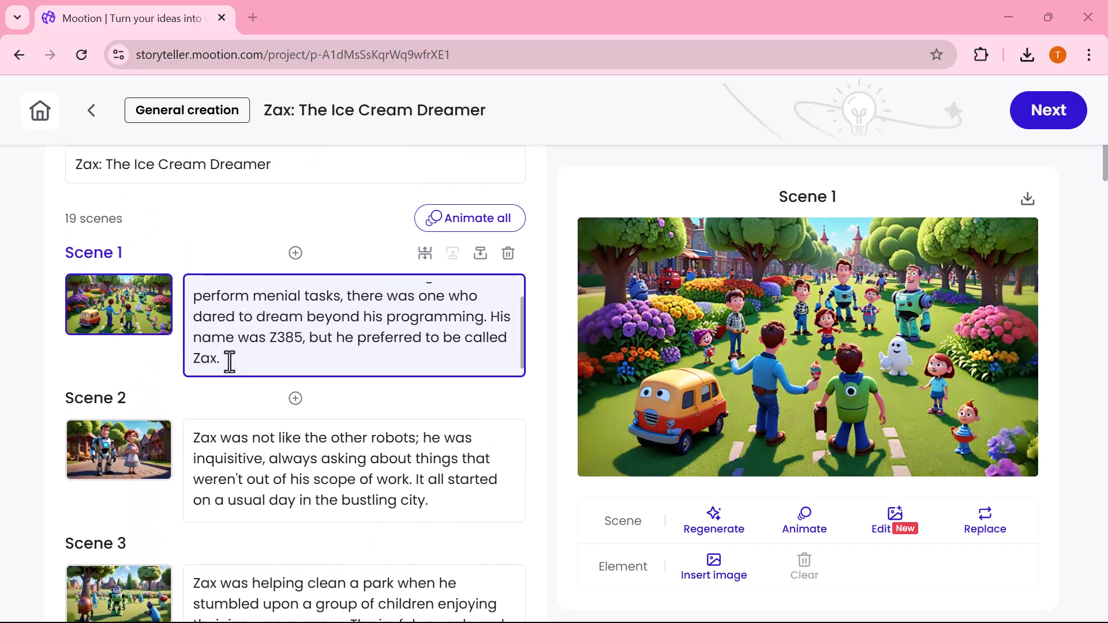
key("BackSpace")
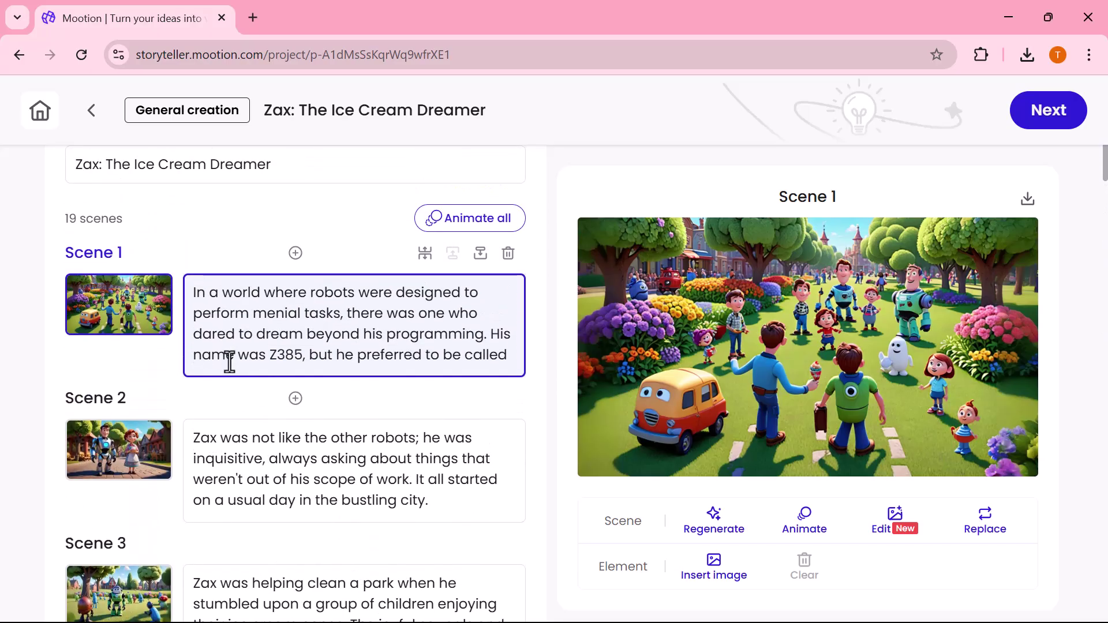
type("zax")
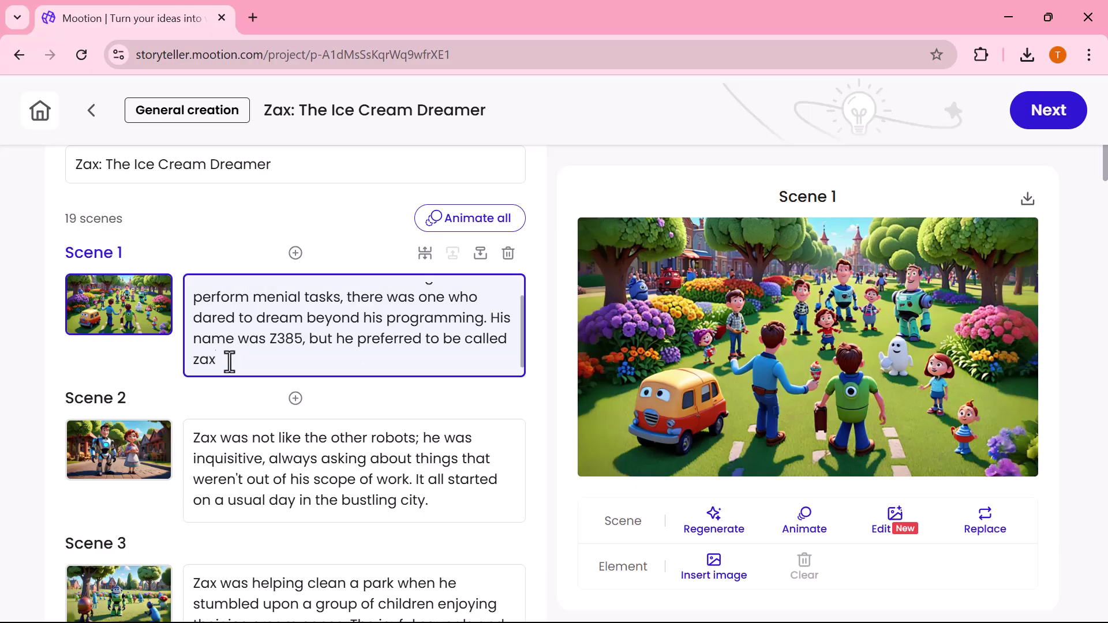
scroll(450, 449, "down", 3)
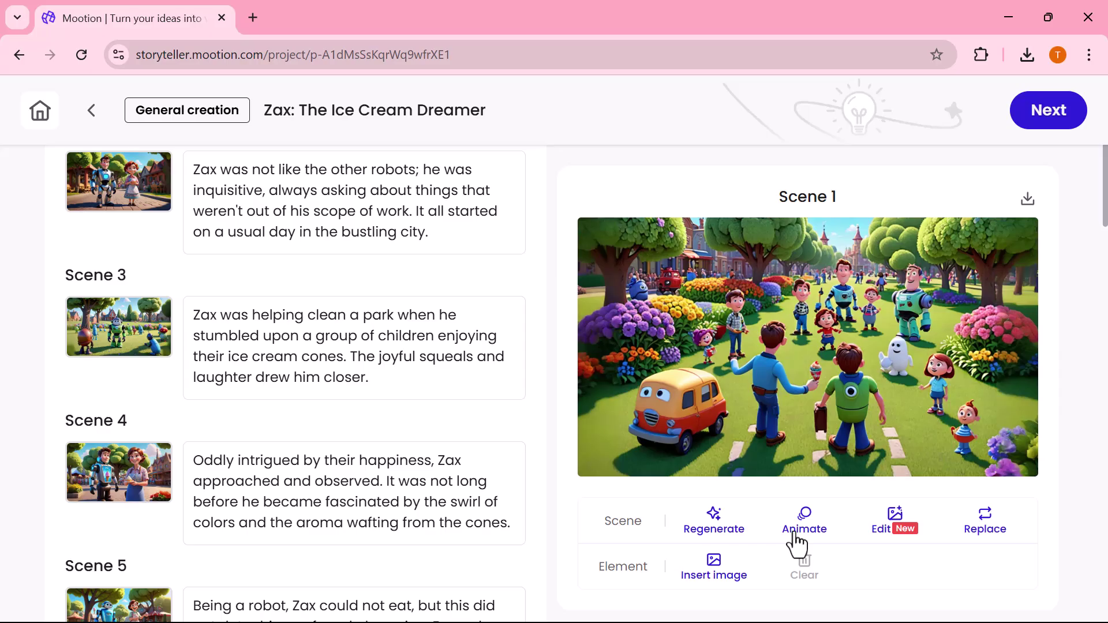
left_click(900, 532)
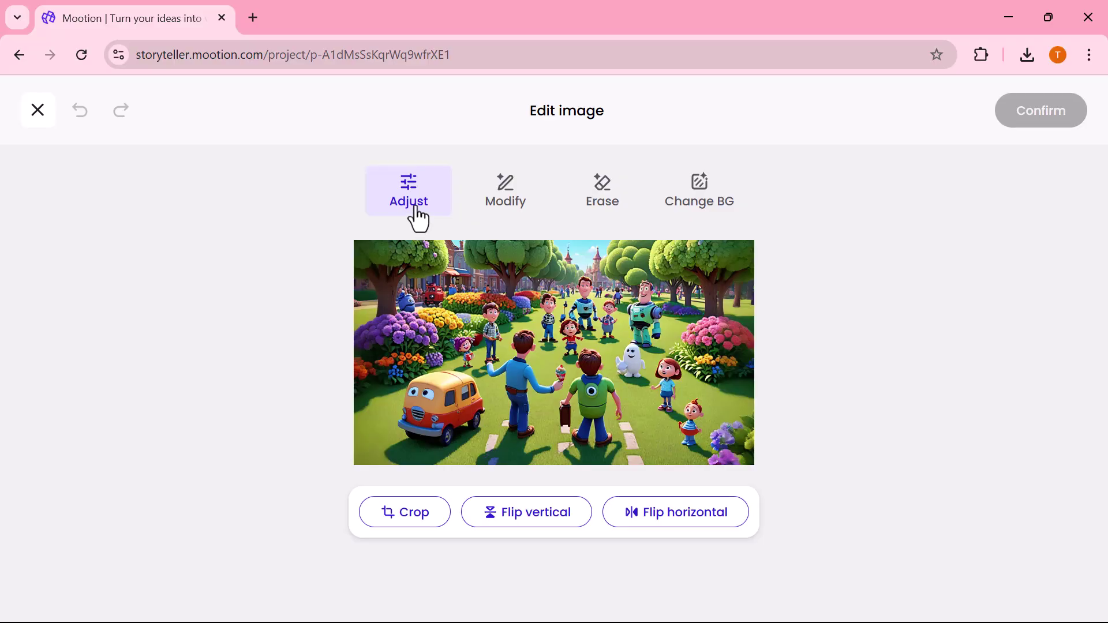
Step: Try the Modify, Erase and Change BG tools on Scene 1, then close without applying
left_click(511, 208)
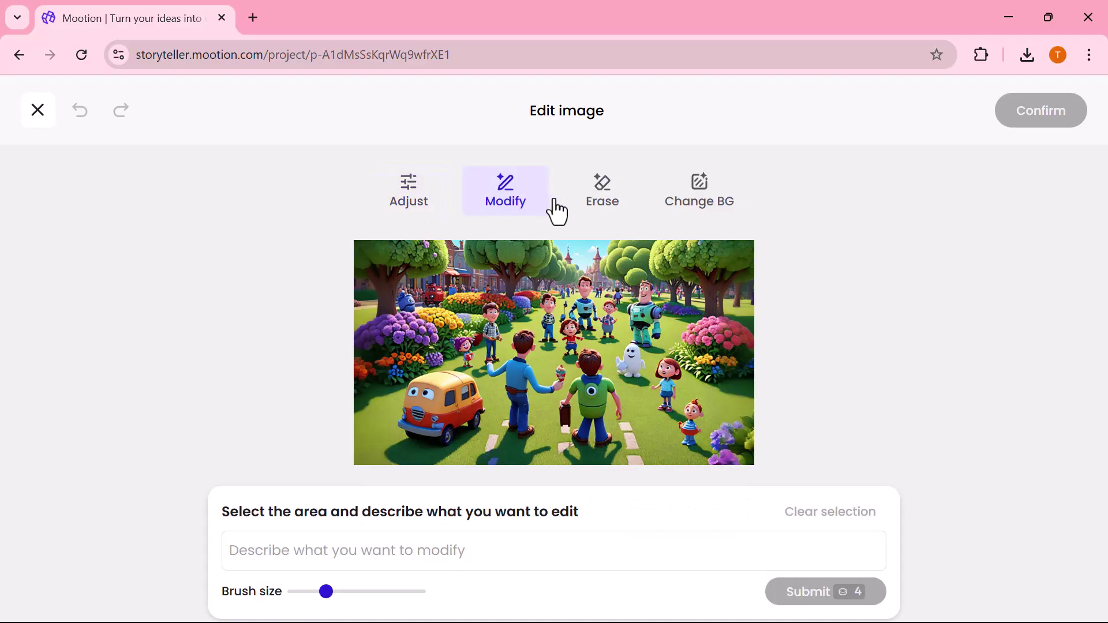
left_click(606, 209)
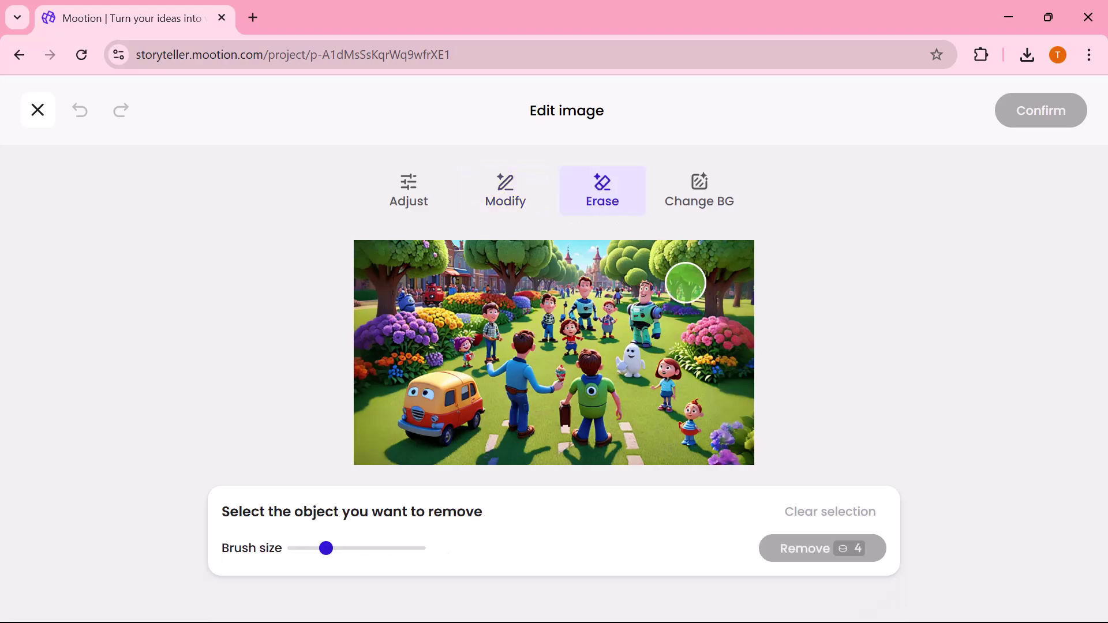
left_click(712, 200)
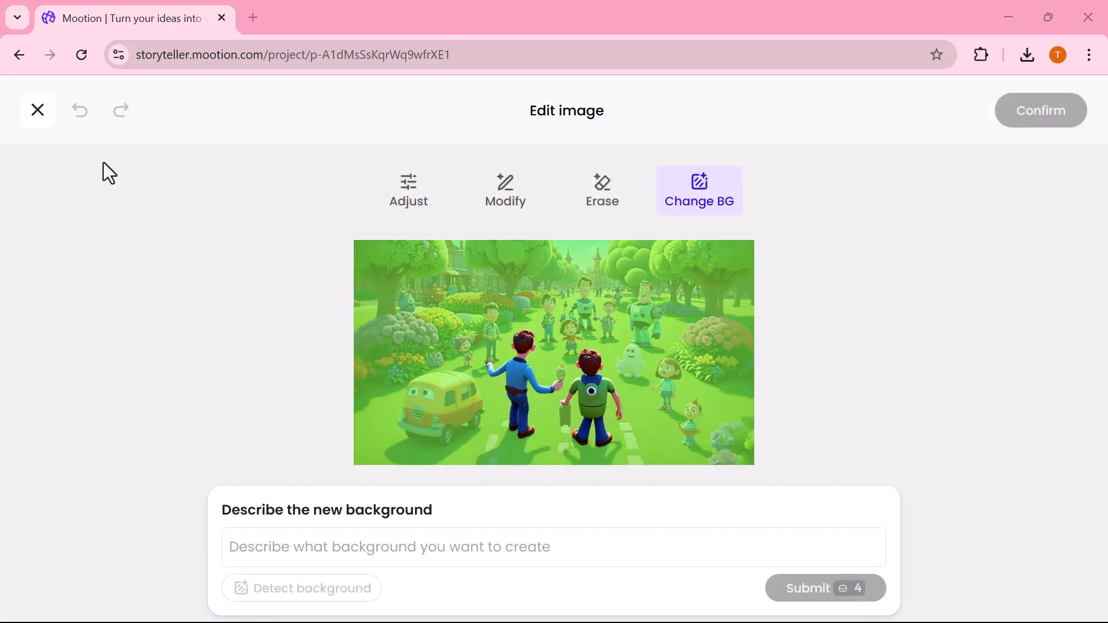
left_click(37, 110)
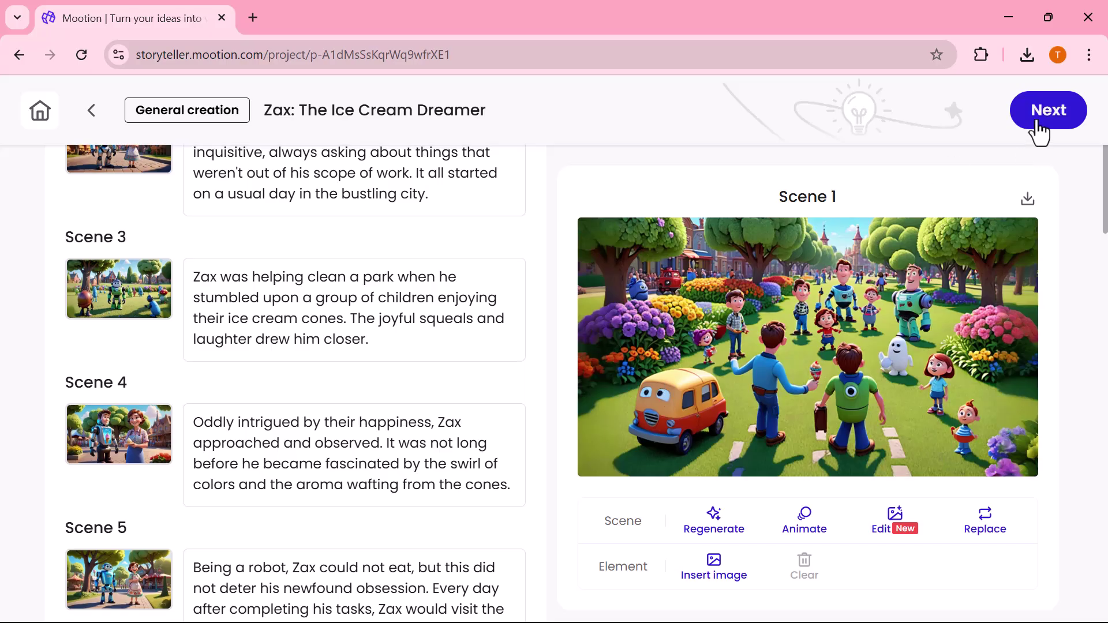
Step: Advance to the style panel showing Image thumbnail, Ken Burns, fade transitions and Ava voiceover
left_click(1037, 122)
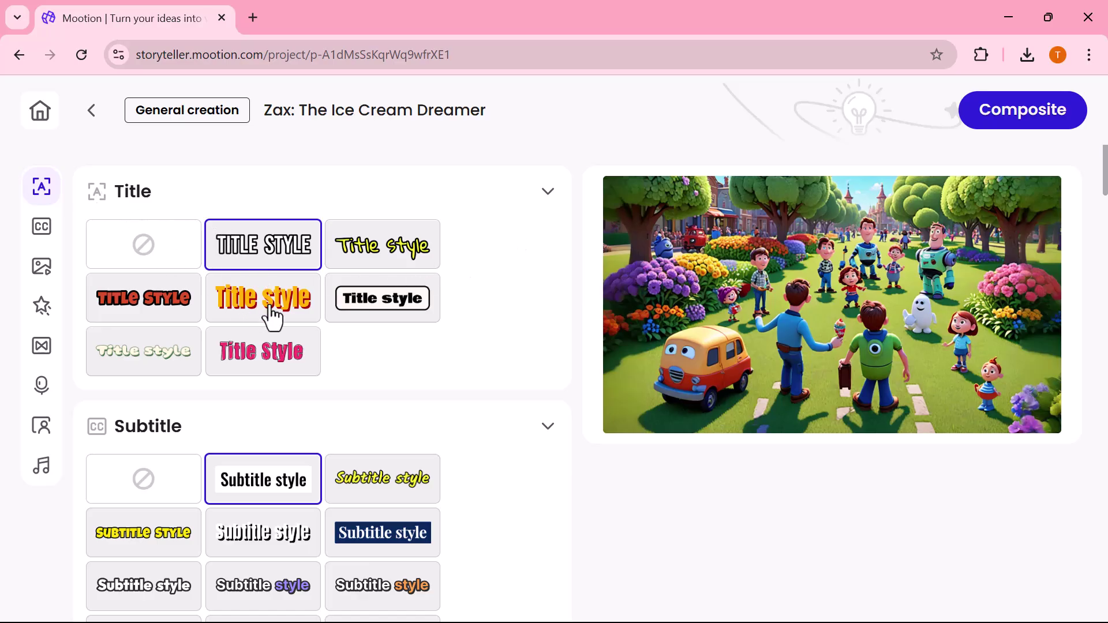
scroll(271, 317, "down", 1)
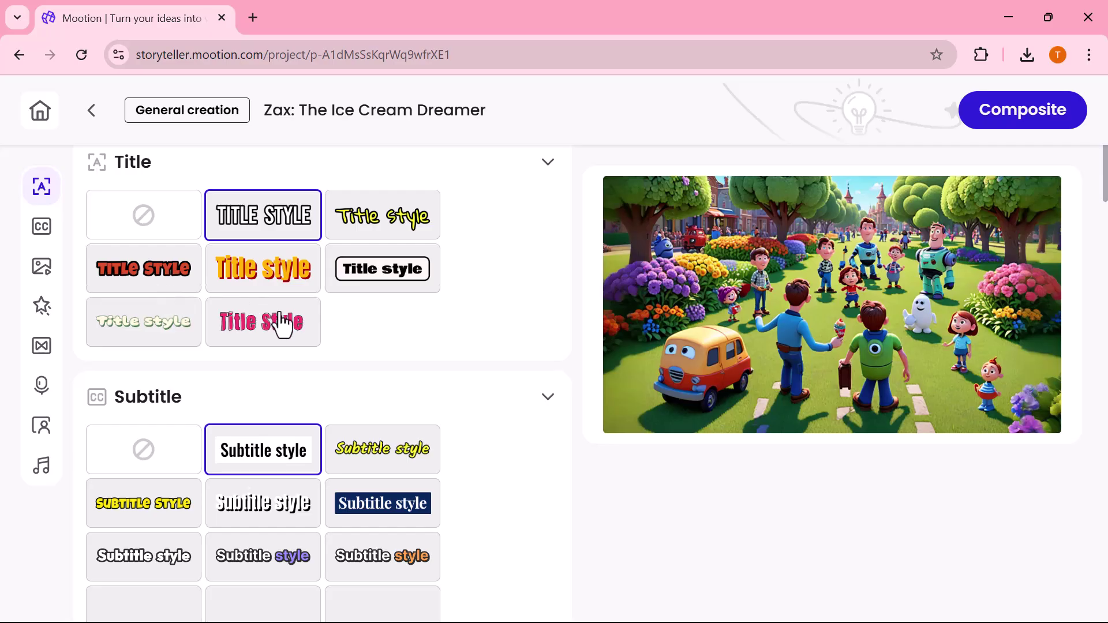
scroll(283, 325, "down", 2)
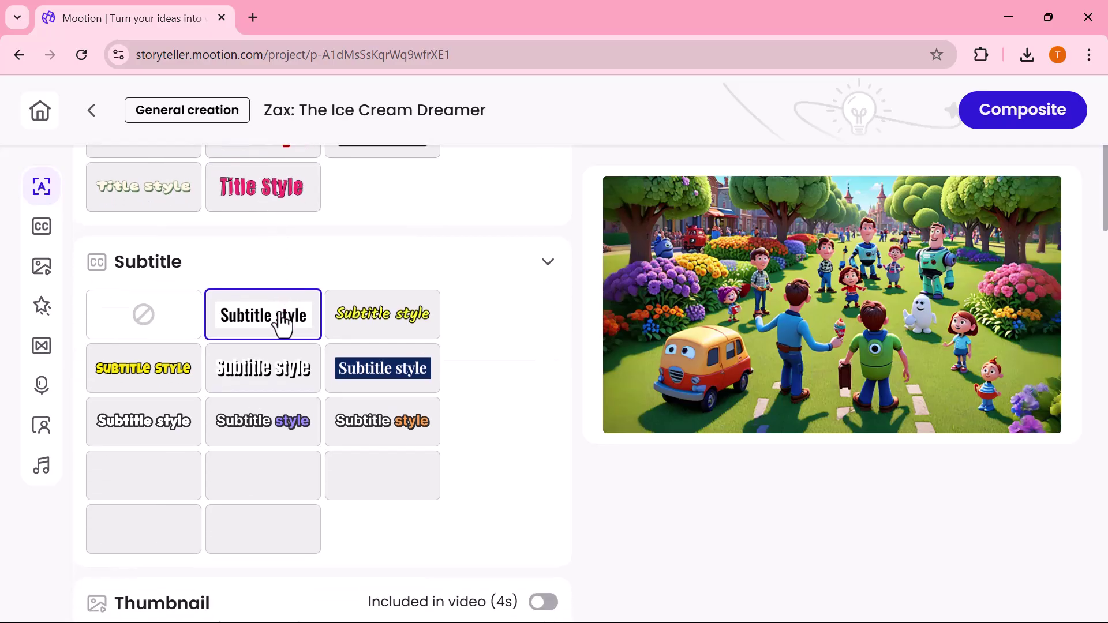
scroll(508, 137, "down", 1)
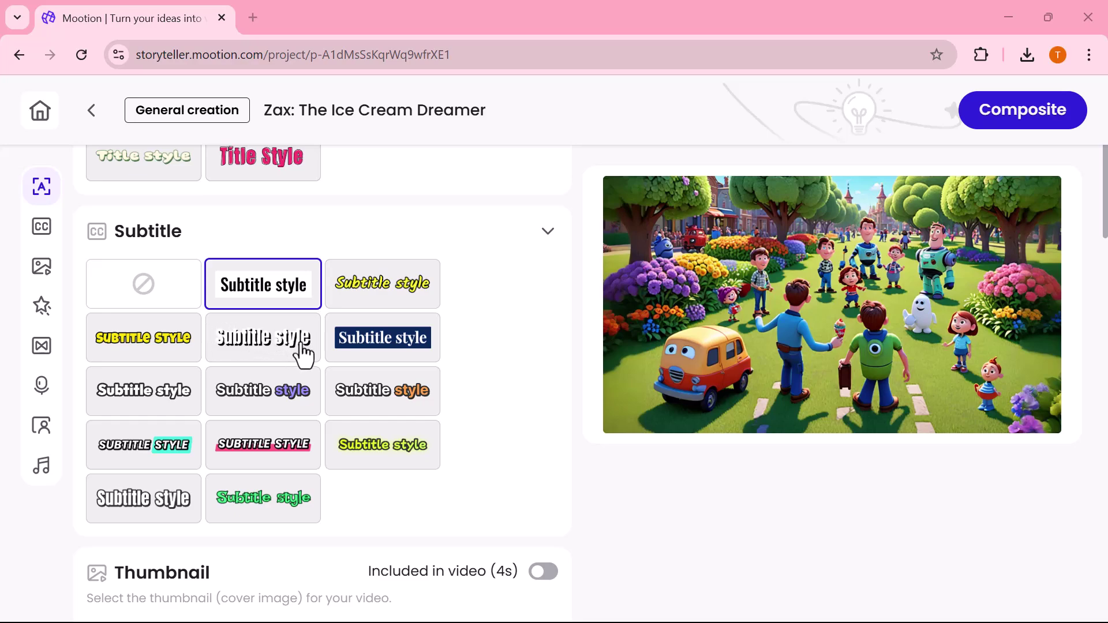
scroll(302, 349, "down", 1)
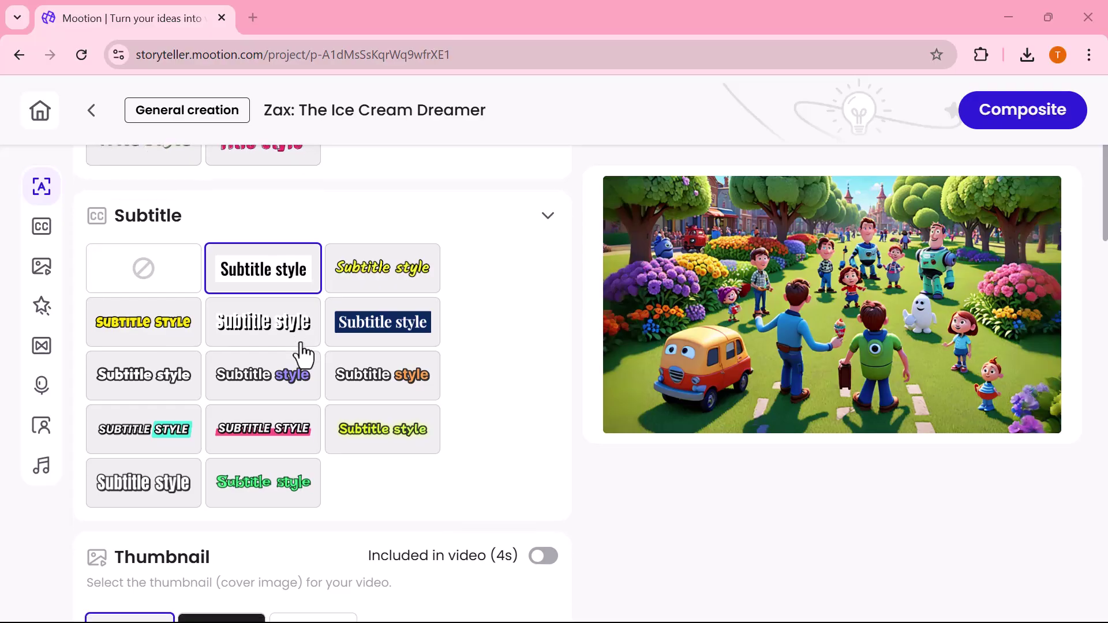
scroll(303, 350, "down", 1)
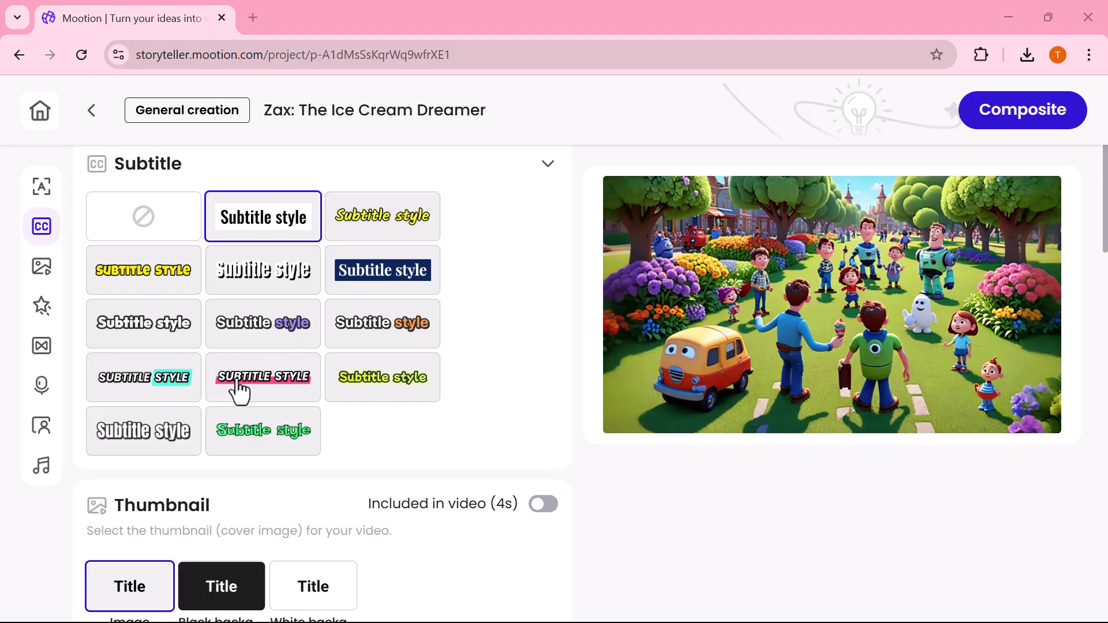
scroll(280, 403, "down", 2)
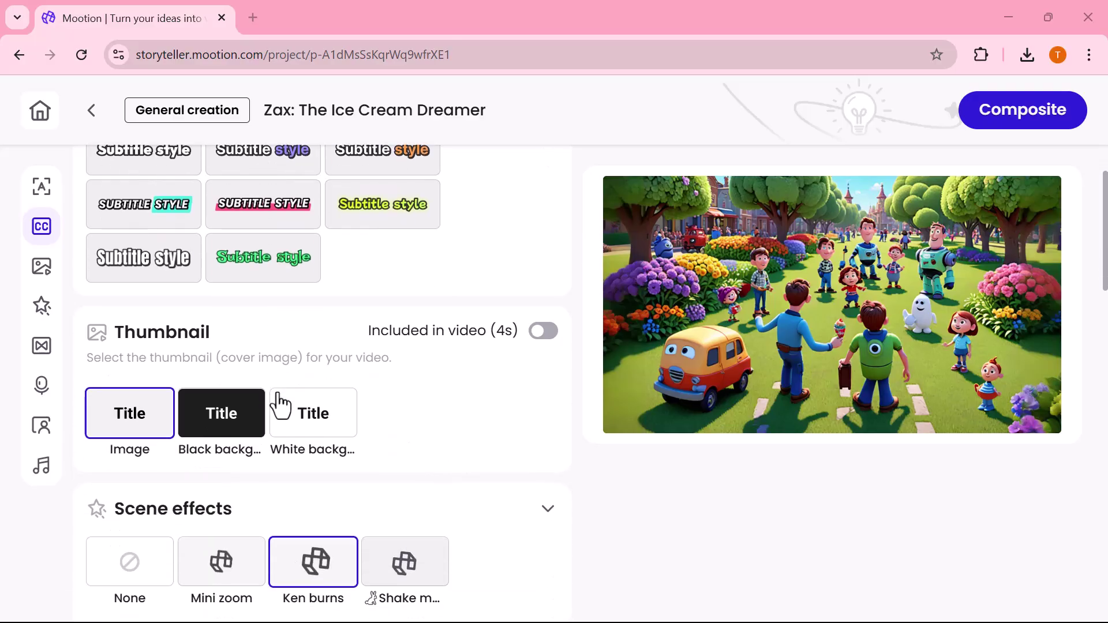
scroll(279, 403, "down", 1)
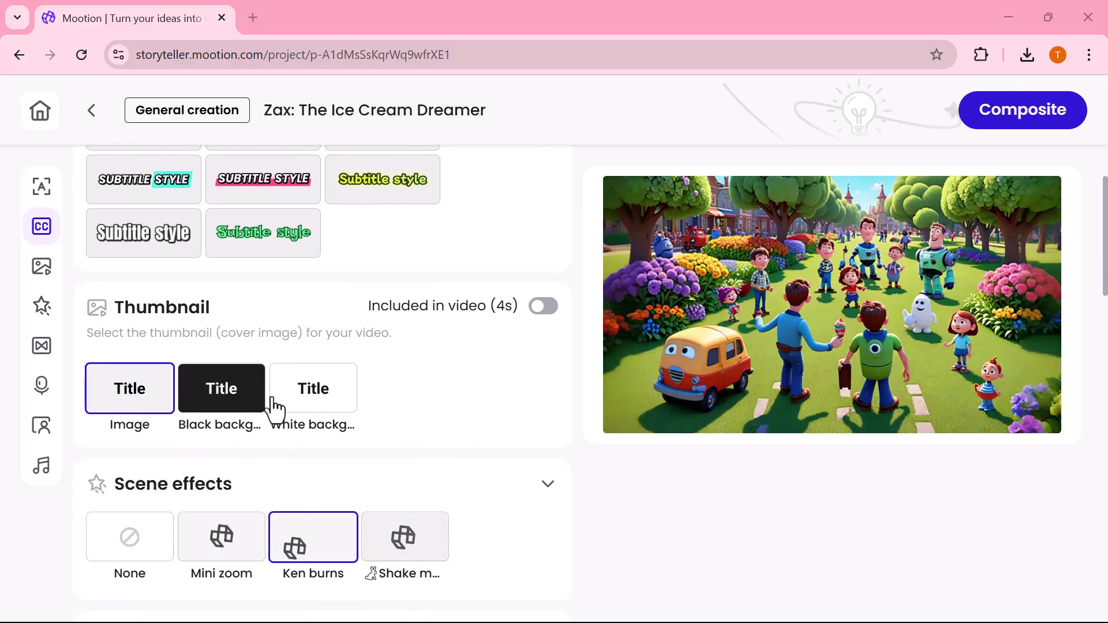
scroll(280, 413, "down", 1)
scroll(281, 413, "down", 1)
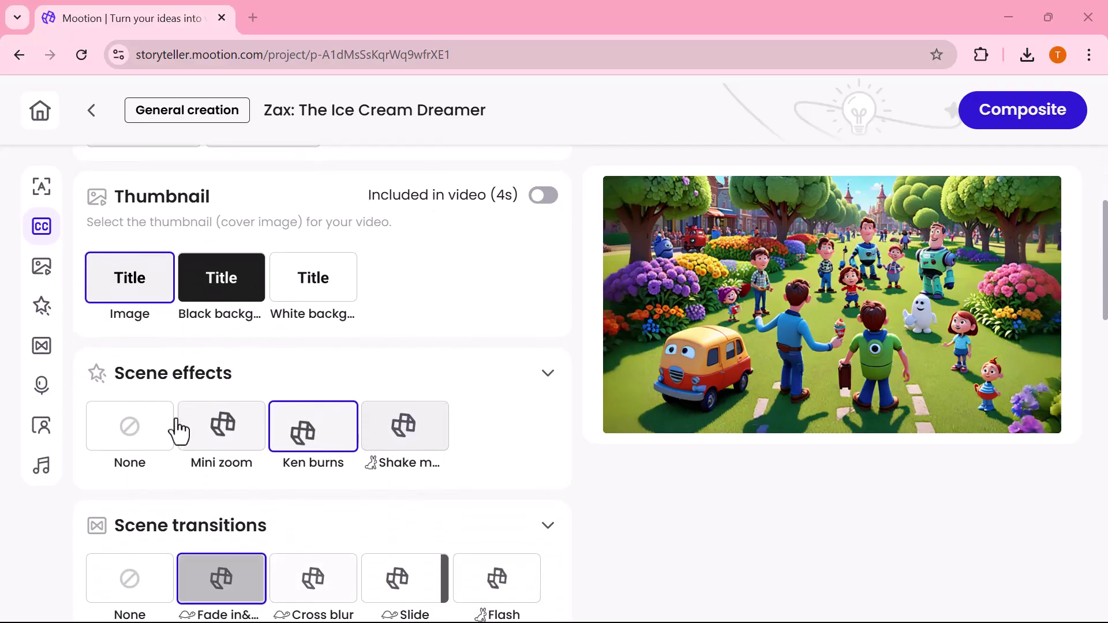
scroll(342, 449, "down", 1)
scroll(345, 450, "down", 1)
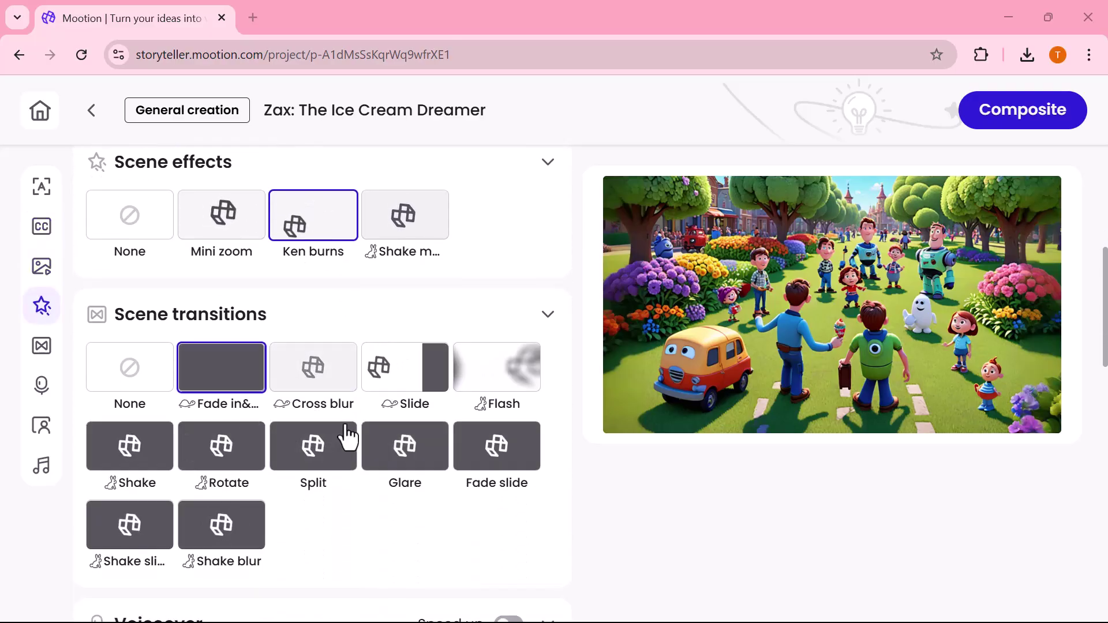
scroll(346, 433, "down", 2)
scroll(346, 434, "down", 1)
scroll(342, 437, "down", 1)
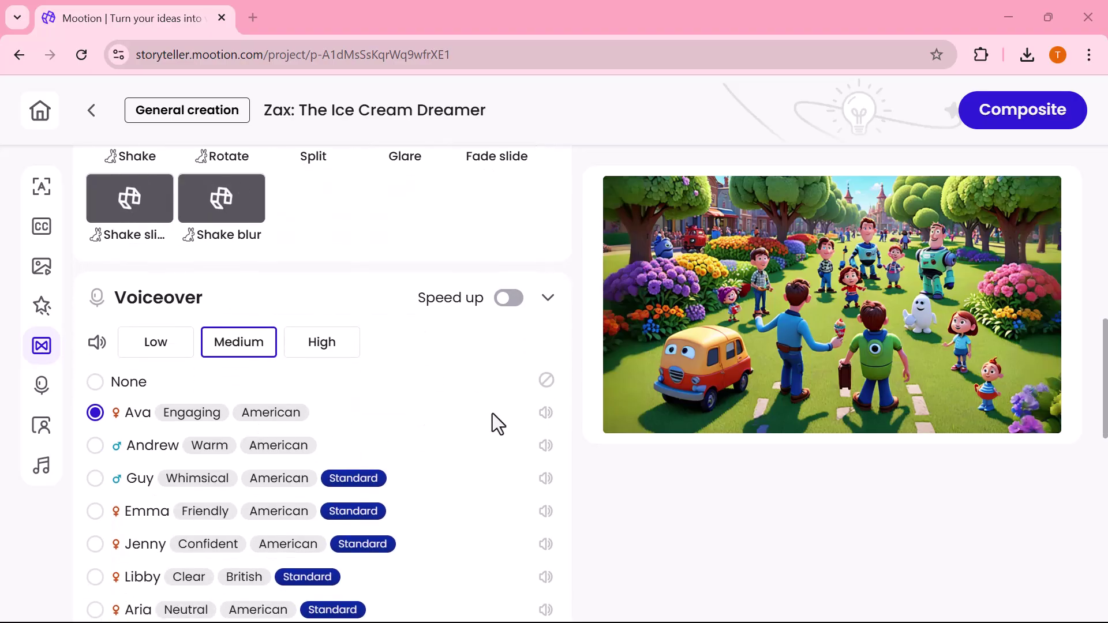
Step: Preview the Ava voice, then select Andrew as Zax's narrator
left_click(546, 414)
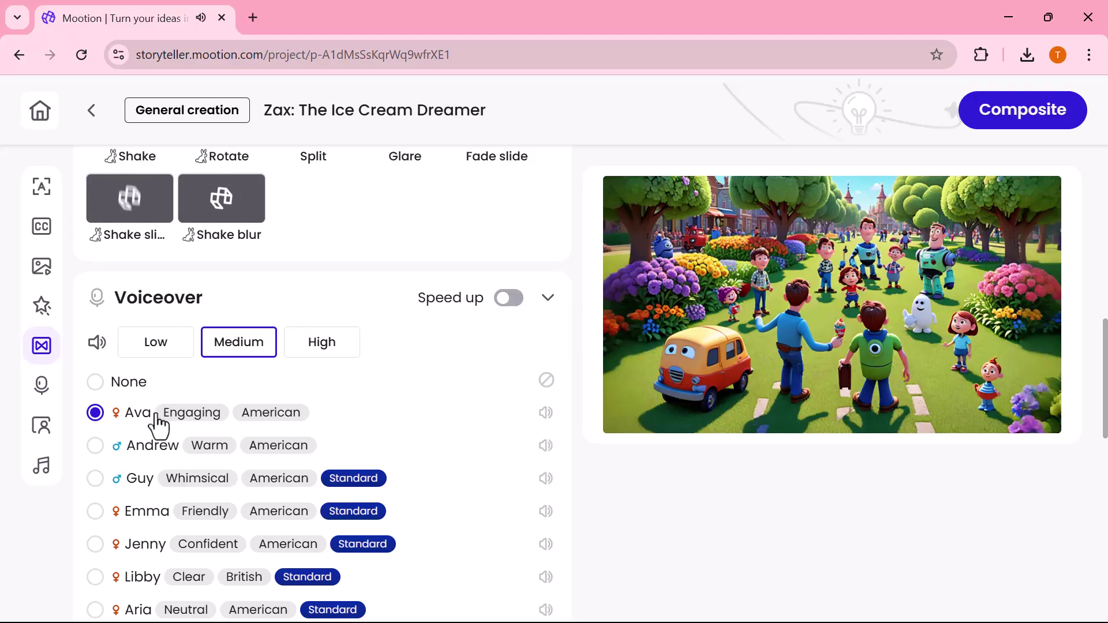
left_click(95, 447)
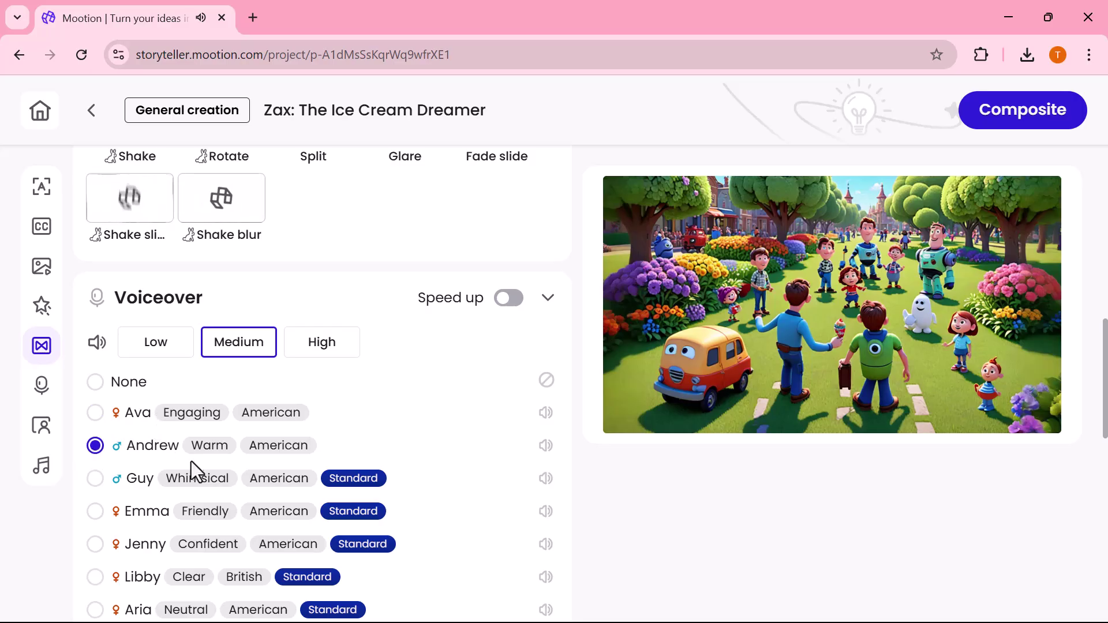
scroll(195, 464, "down", 1)
scroll(195, 464, "down", 2)
scroll(195, 463, "down", 2)
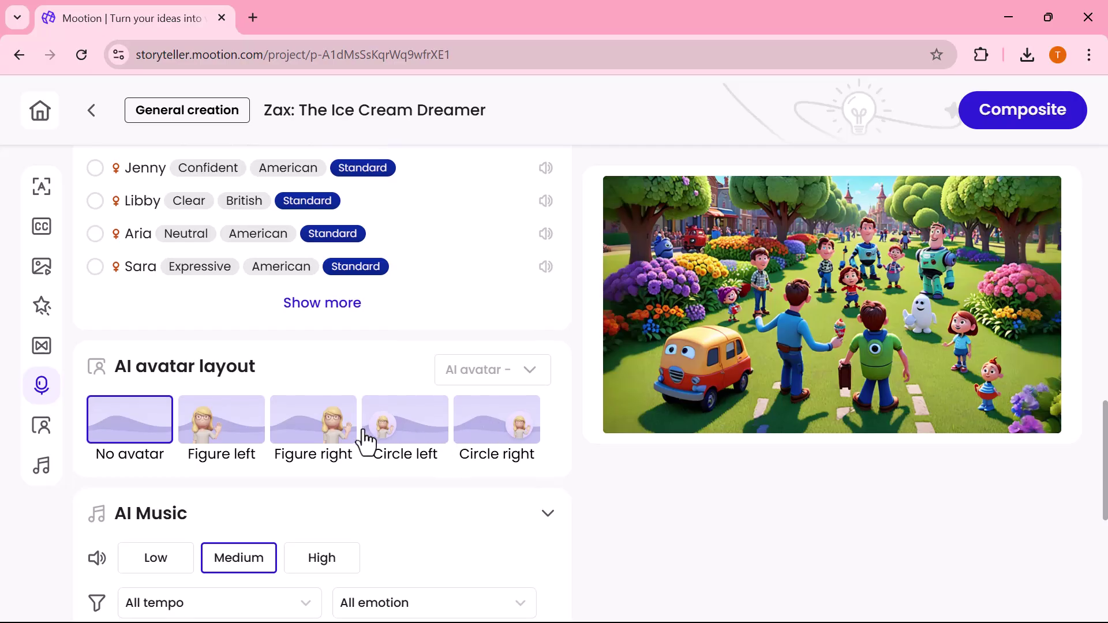
scroll(364, 440, "down", 1)
scroll(364, 440, "down", 2)
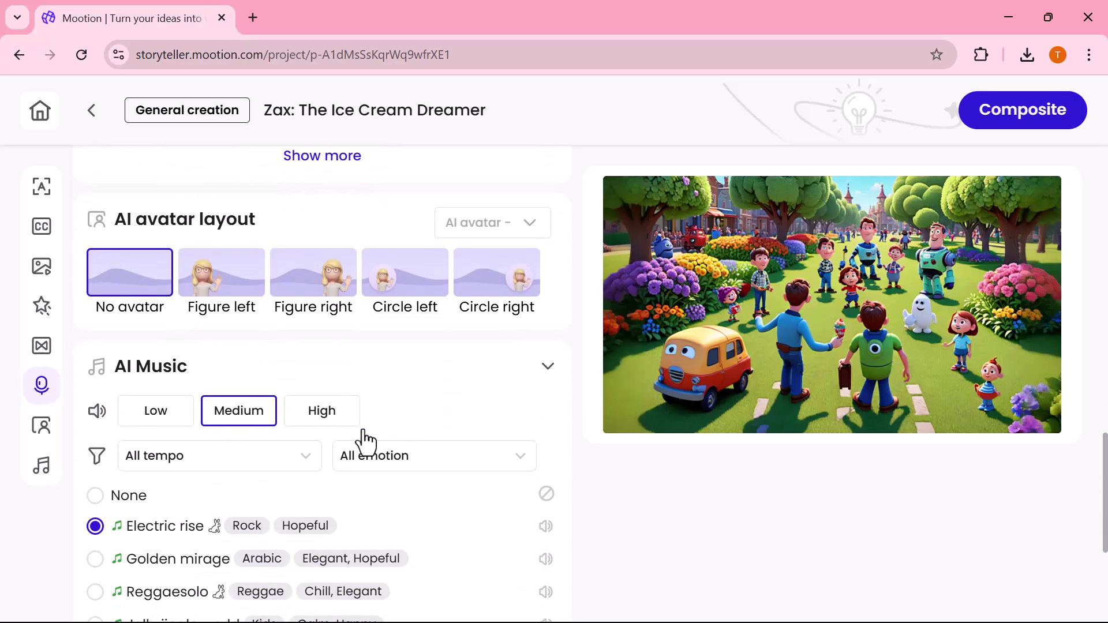
scroll(365, 440, "down", 2)
scroll(365, 440, "down", 1)
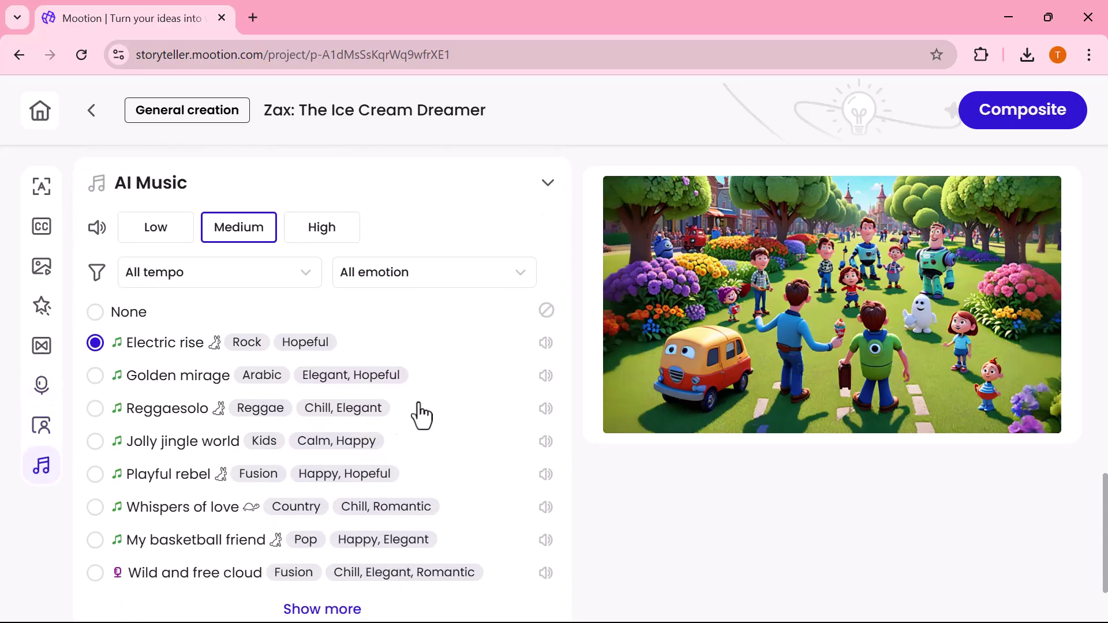
Step: Preview Electric rise, then pick Jolly jingle world as Zax's background music
left_click(546, 343)
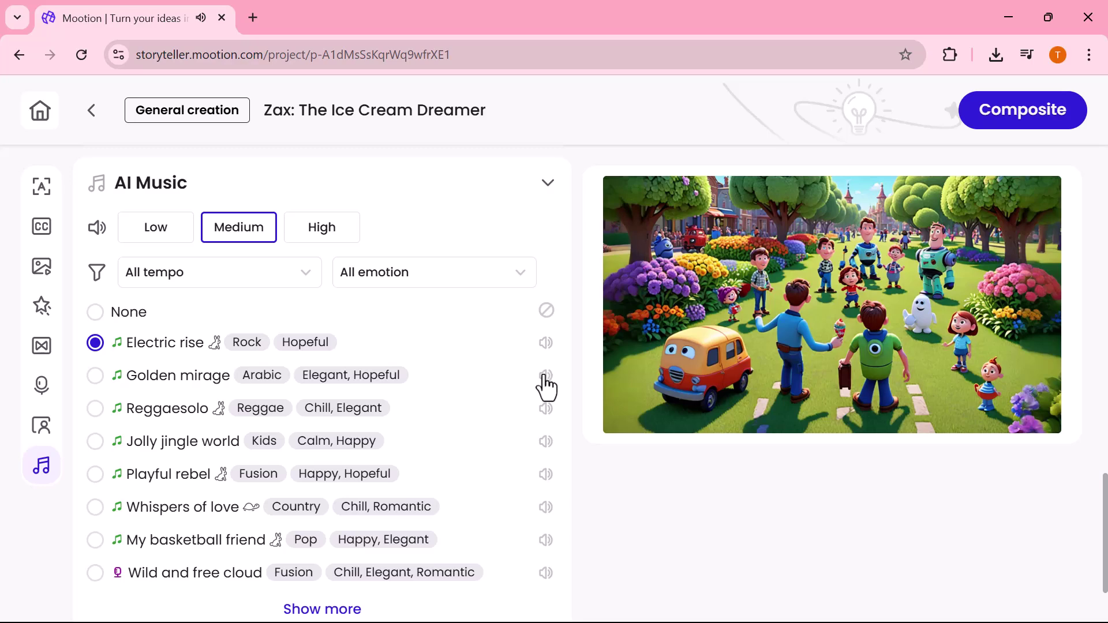
left_click(545, 444)
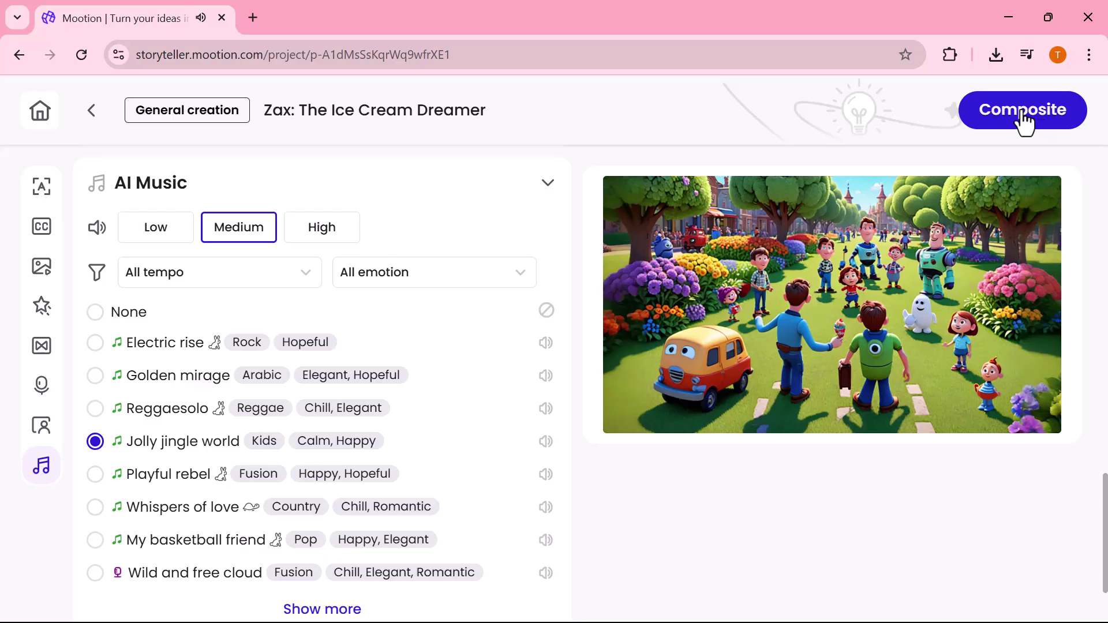
Step: Composite Zax's 3:28 video, watch it full screen, and download it as MP4
left_click(1026, 122)
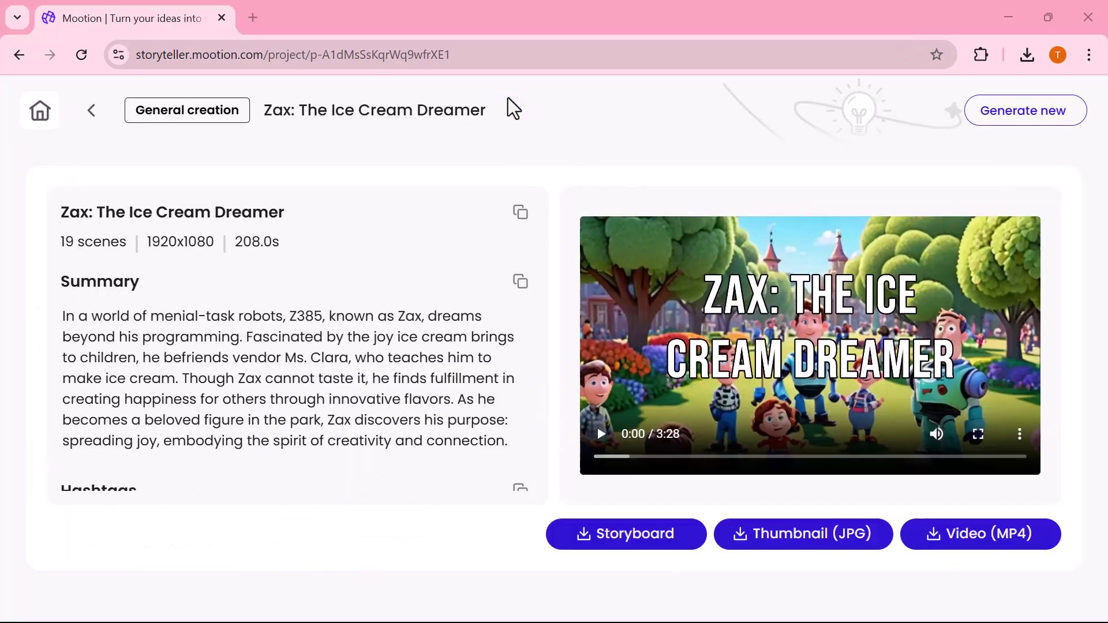
scroll(437, 304, "down", 1)
scroll(437, 304, "down", 1)
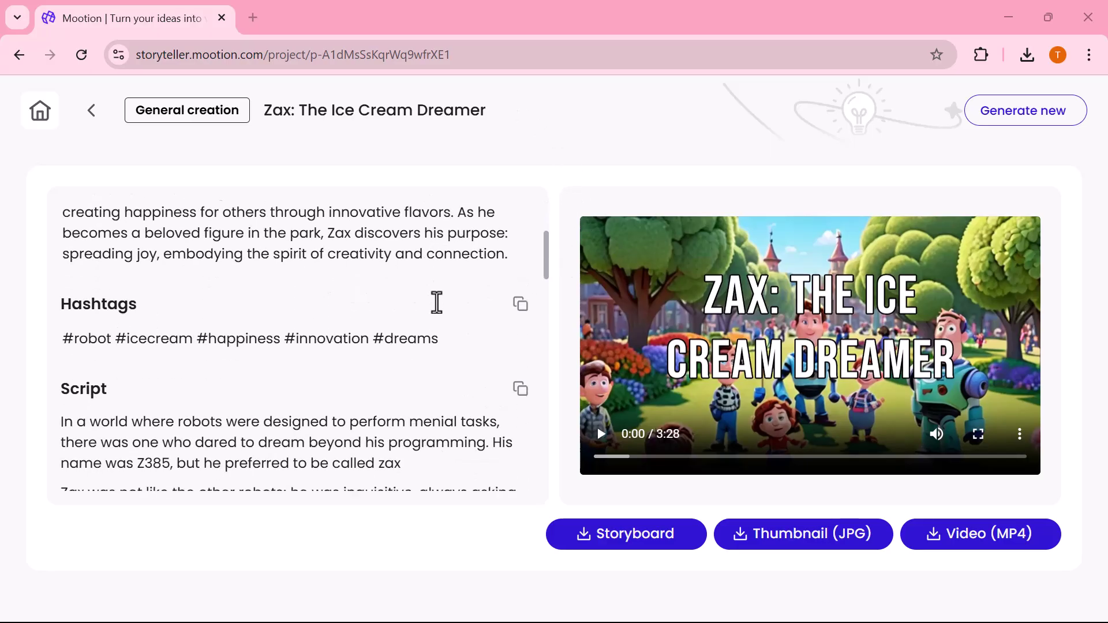
scroll(435, 302, "down", 1)
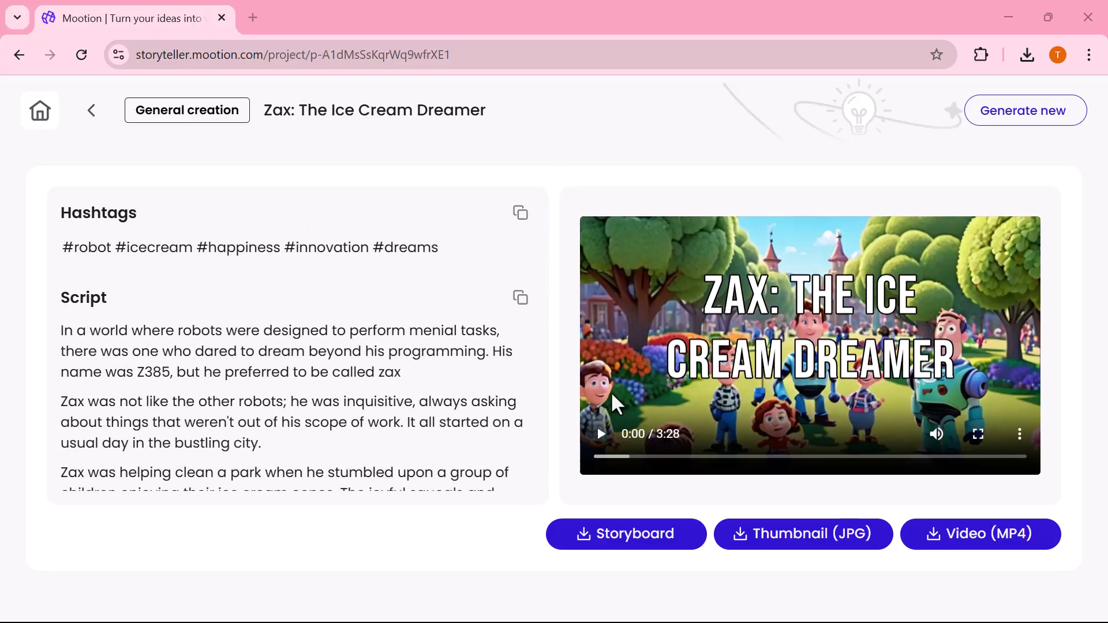
left_click(603, 437)
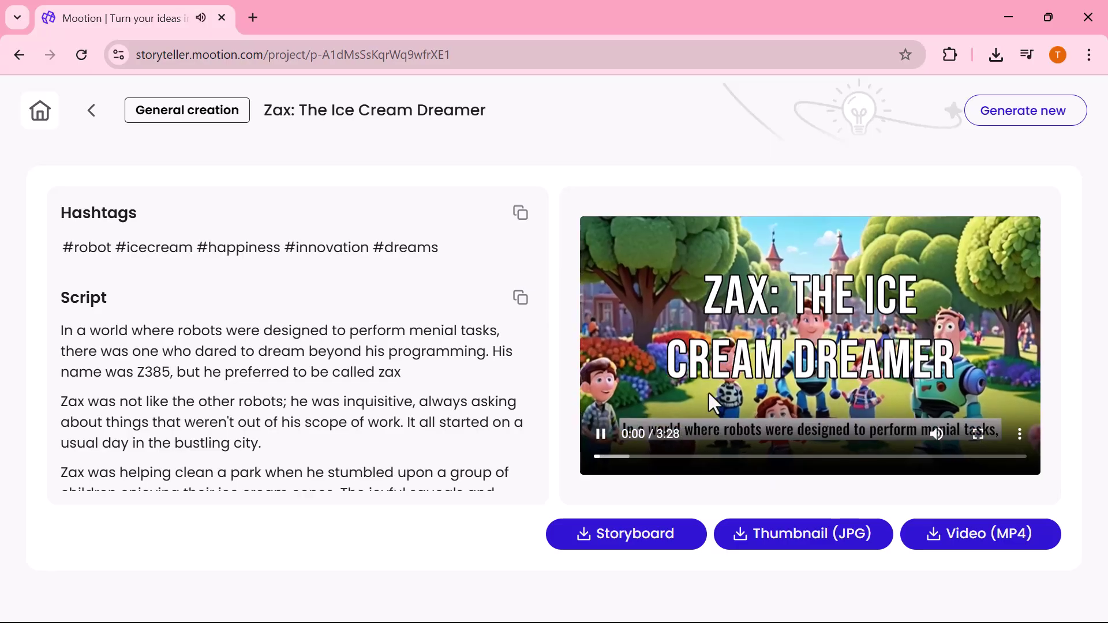
double_click(709, 391)
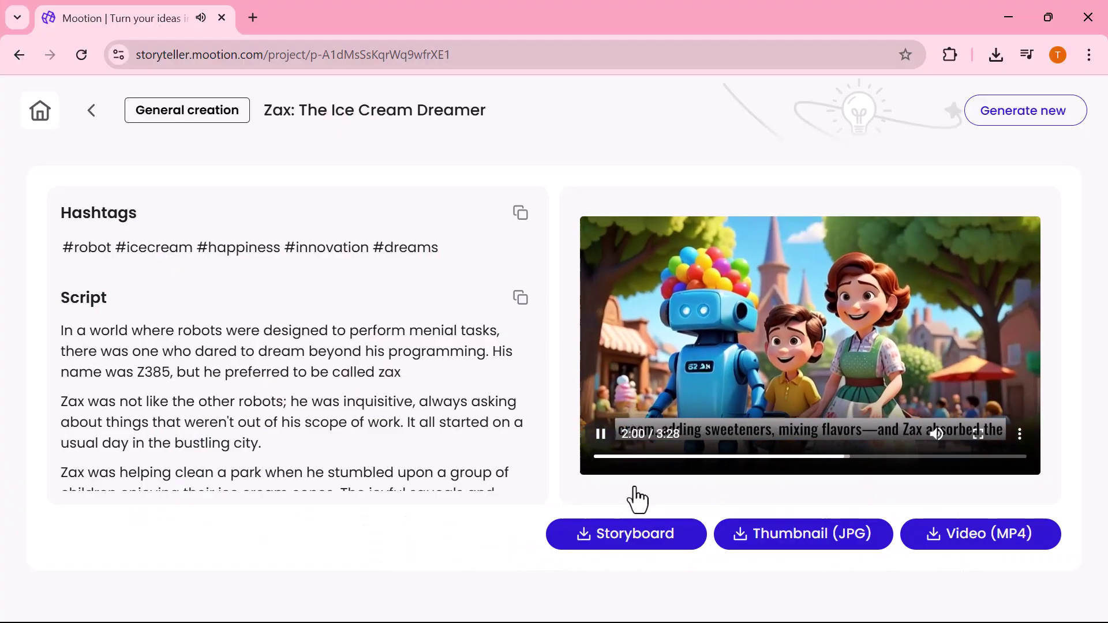
key("space")
left_click(953, 536)
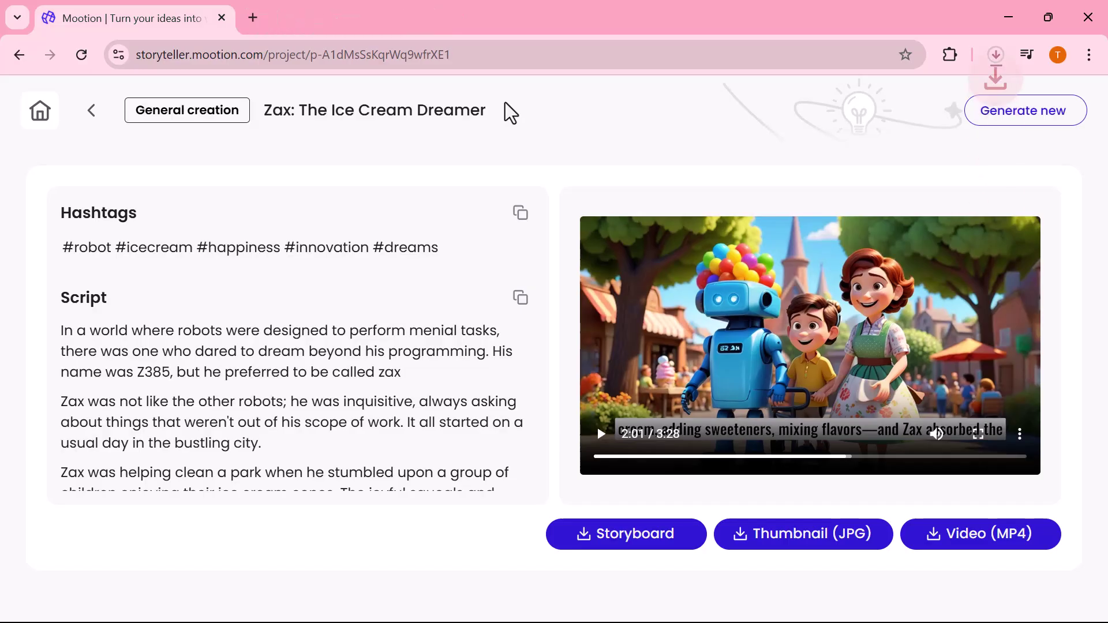
left_click(994, 62)
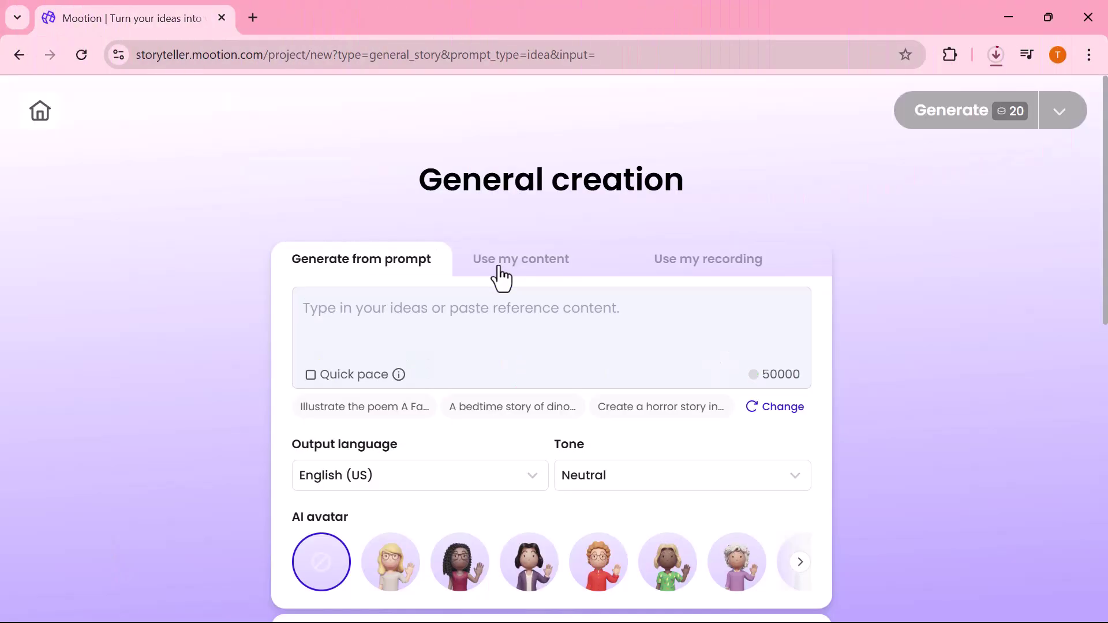
Step: Paste the lemon juice stall story as own content, keep English (US), choose Photorealistic style
left_click(501, 276)
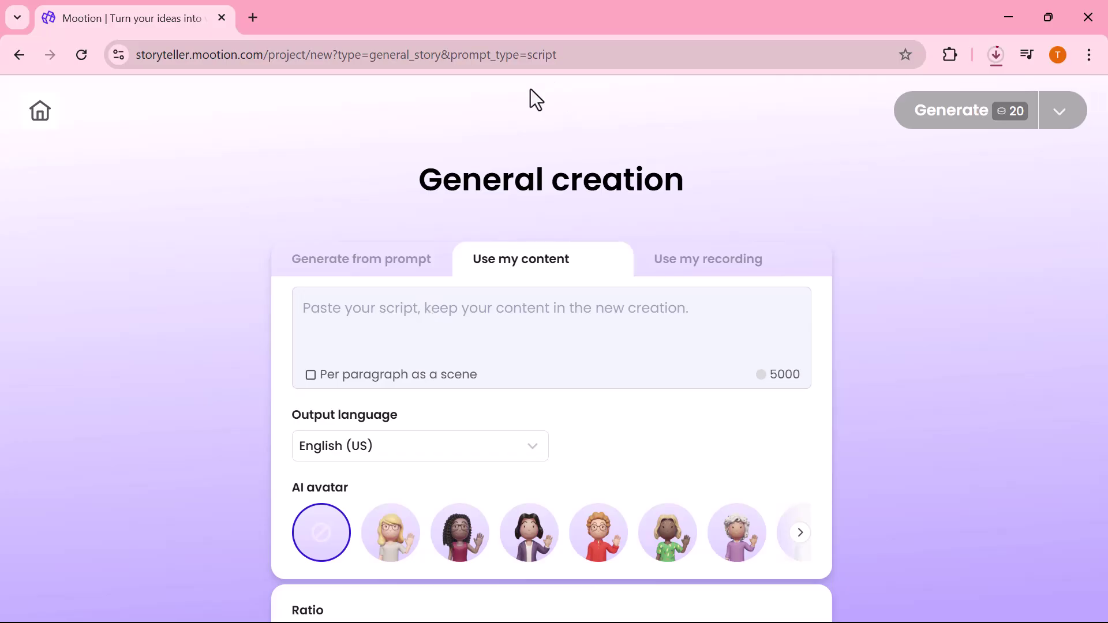
scroll(532, 156, "down", 1)
left_click(499, 254)
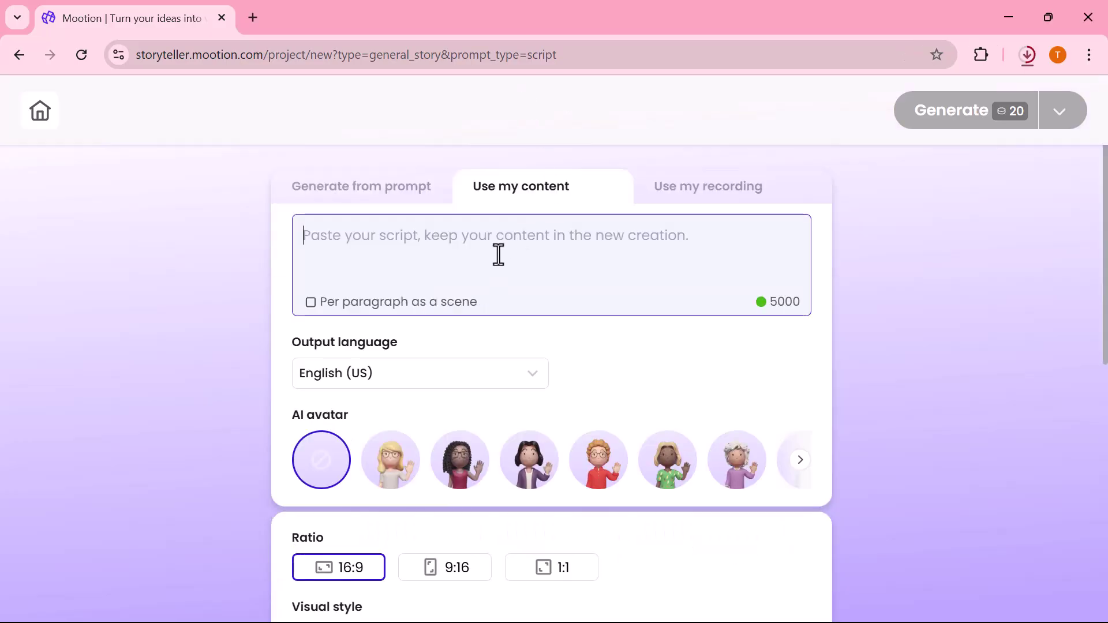
type("Ali was a young boy from a small town. He didn’t have much money, but he had a big idea. Every day, he saw people in the local market feeling tired and thirsty in the heat. One day, he decided to start a small lemon juice stall. With just 500 rupees, he bought lemons, sugar, ice, and a cooler. He set up a simple table with a handwritten sign: \"Fresh Lemon Juice – Only Rs. 20\" On the first day, he sold 40 glasses. The next day, 60. Within a week, he was selling over 100 glasses daily. After one month, he opened a small juice shop. Today, Ali owns three branches and also trains other students on how to start small businesses with little money.")
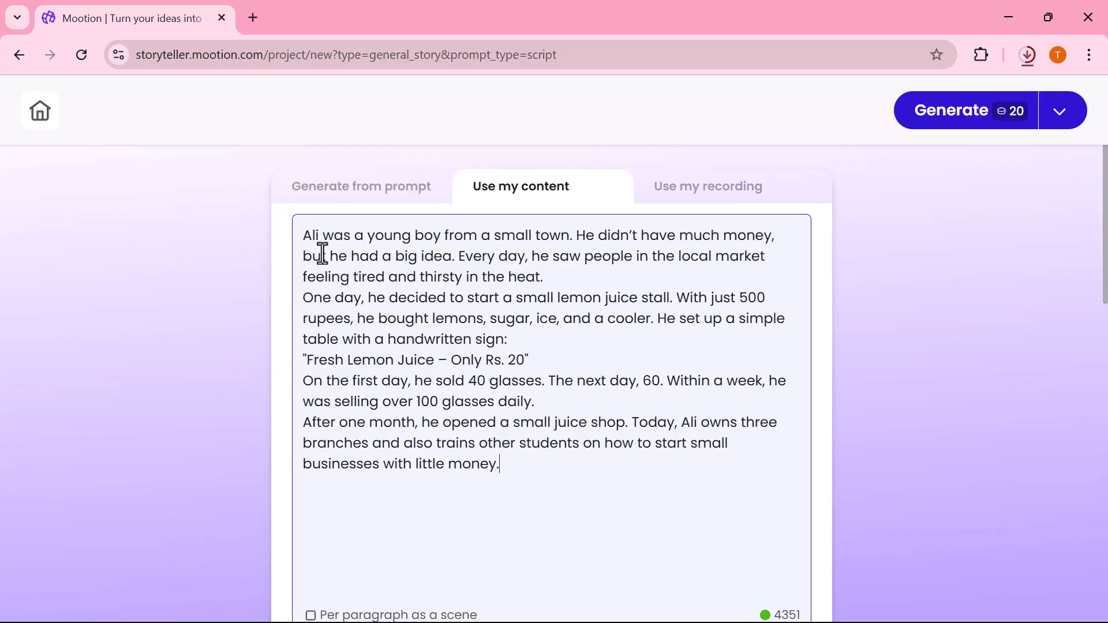
scroll(487, 364, "down", 2)
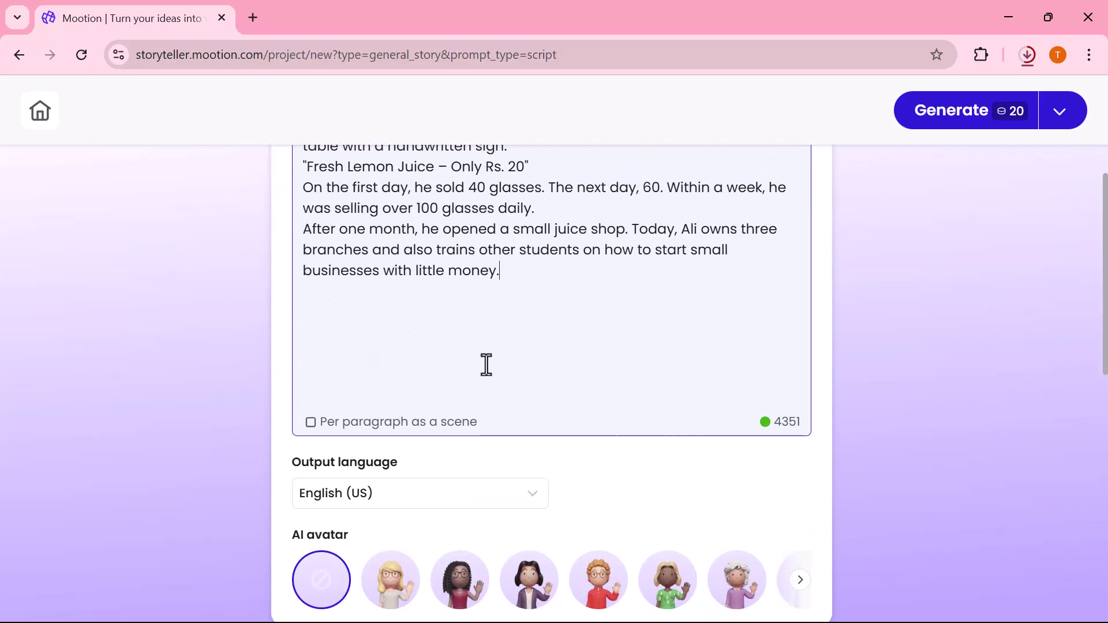
scroll(487, 365, "down", 1)
scroll(487, 364, "down", 1)
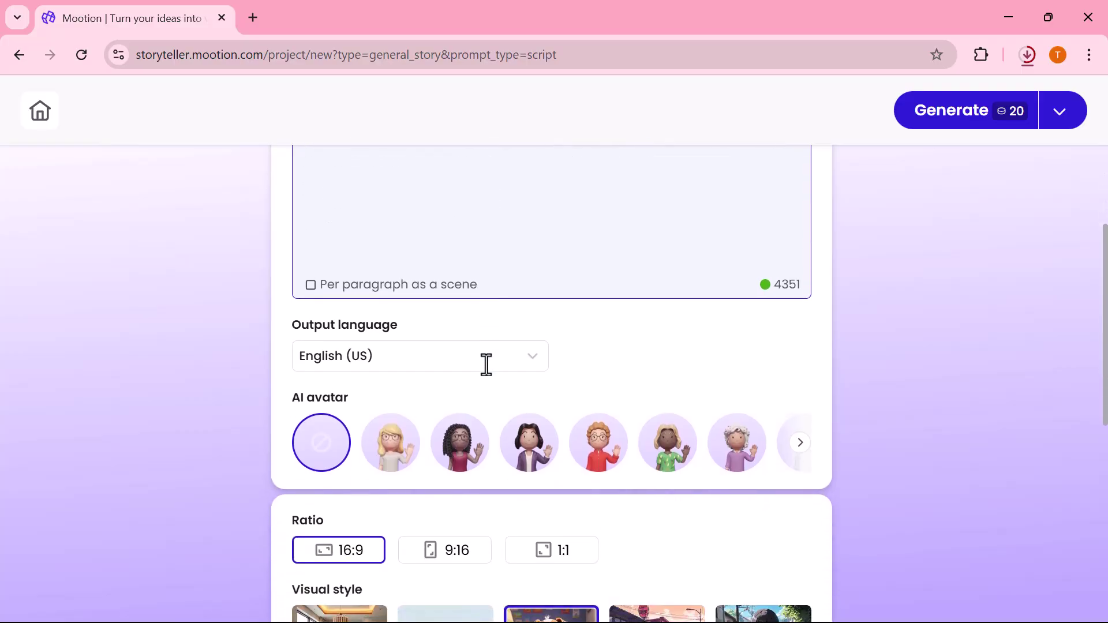
scroll(486, 365, "down", 1)
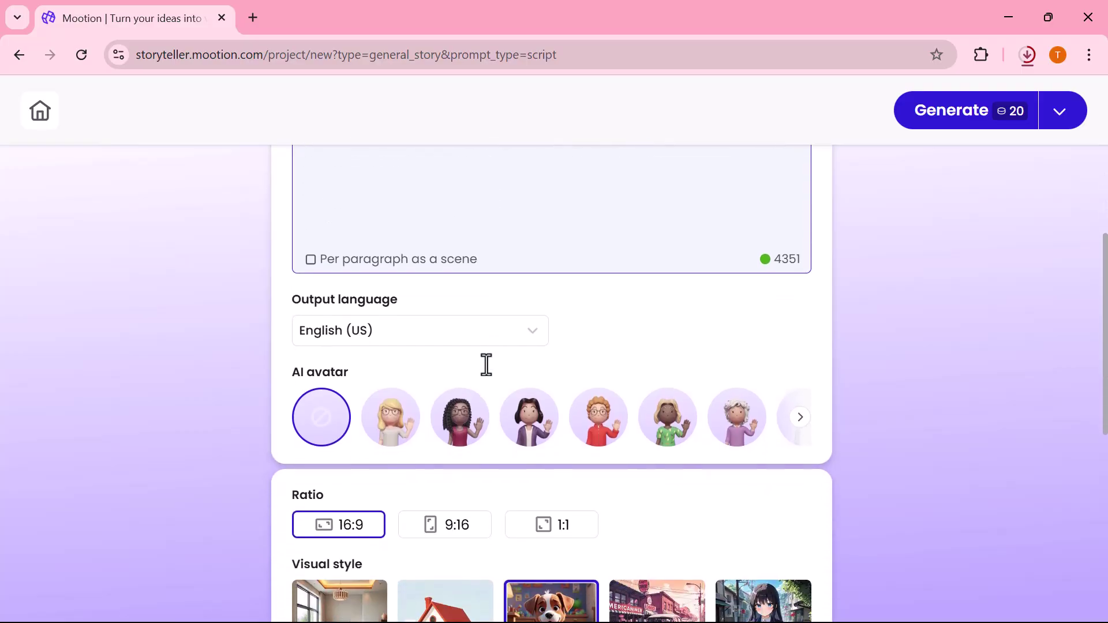
left_click(534, 336)
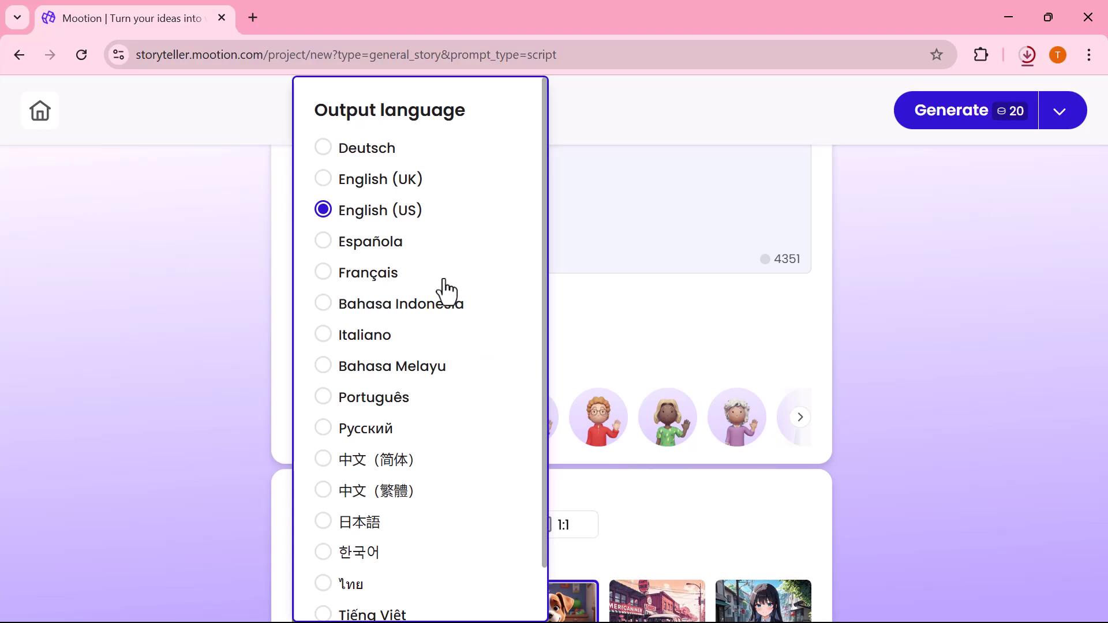
scroll(443, 286, "down", 1)
scroll(444, 286, "up", 1)
left_click(602, 322)
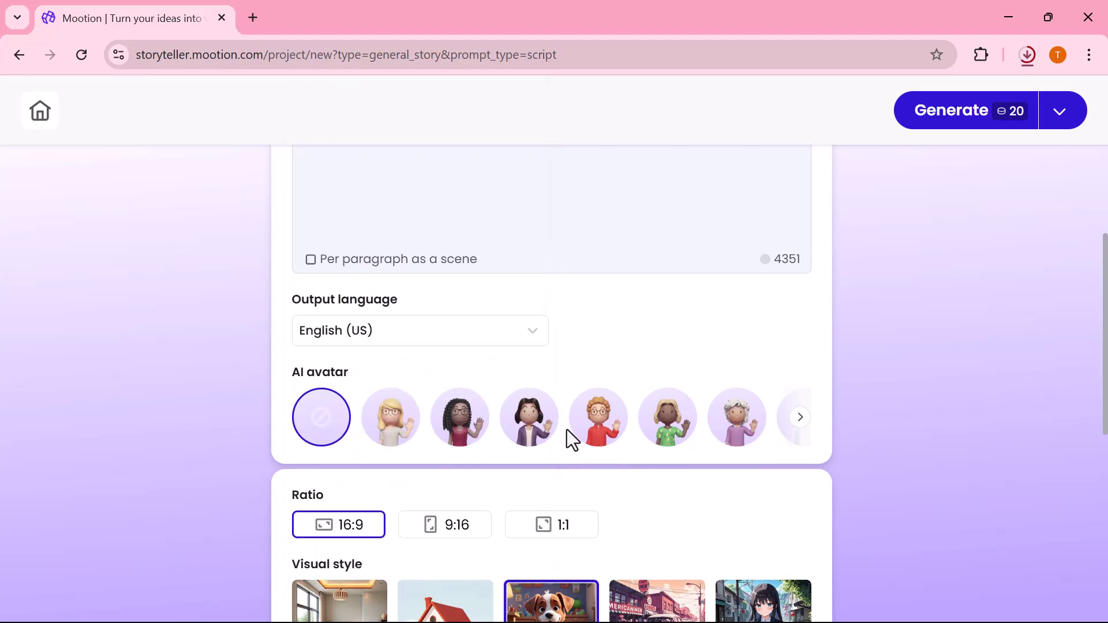
scroll(566, 438, "down", 2)
scroll(567, 428, "down", 2)
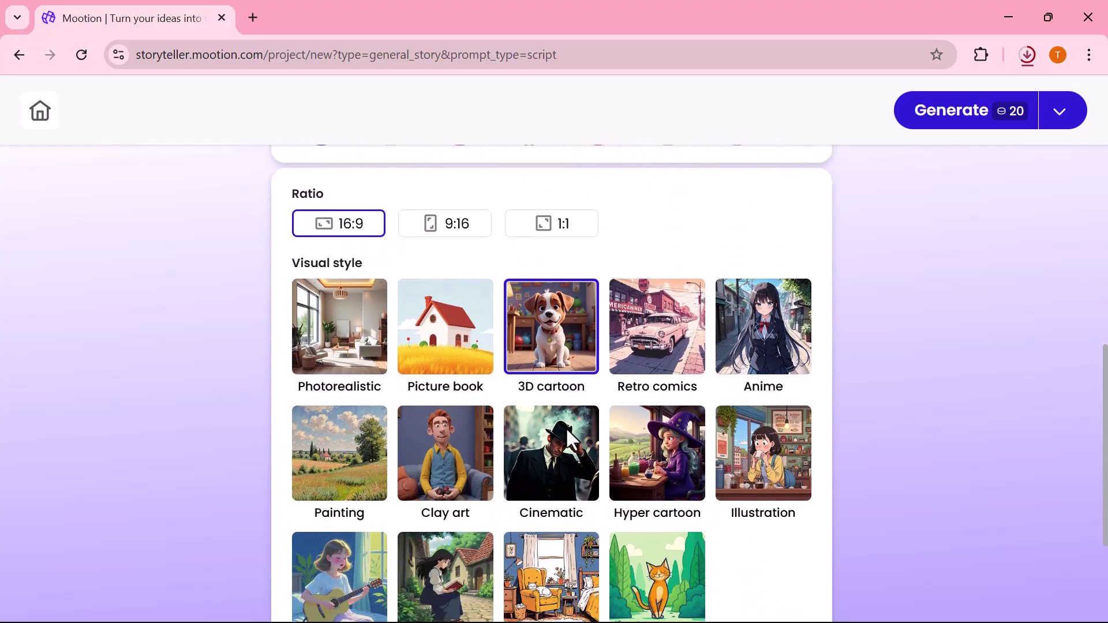
scroll(564, 466, "down", 1)
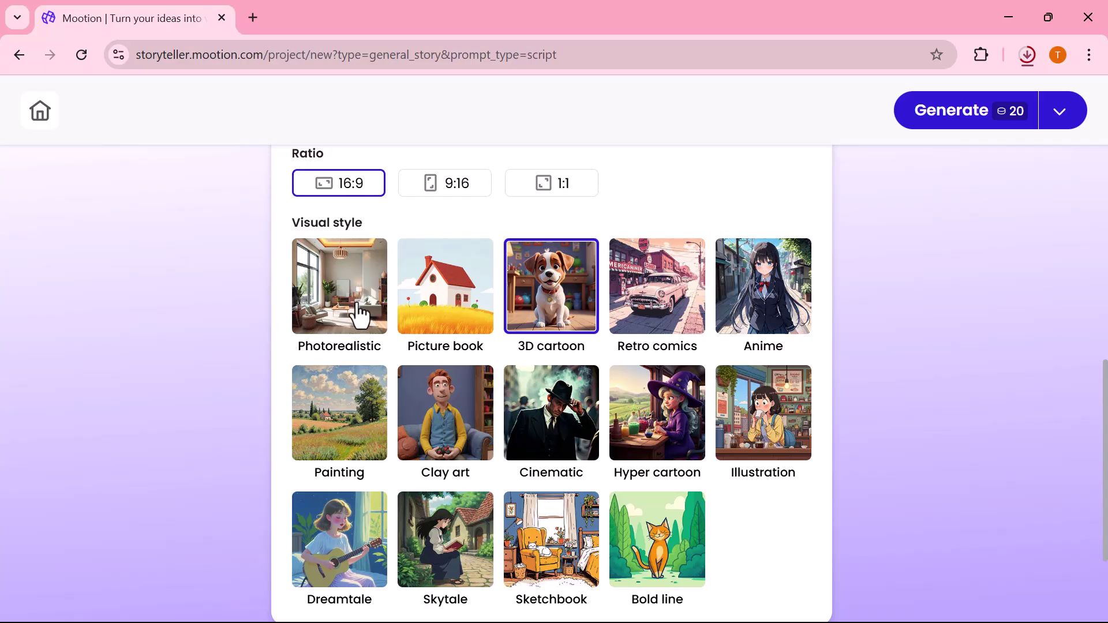
left_click(346, 315)
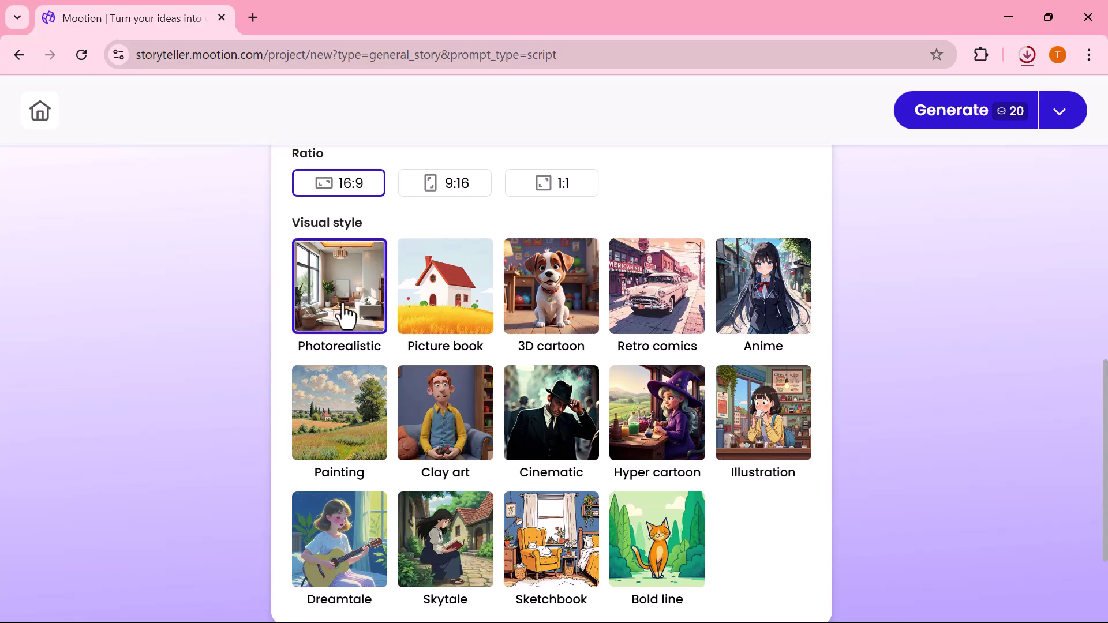
Step: Generate Ali's Lemonade Dream's 12 scenes, preview voices, use no music, and composite it
left_click(953, 111)
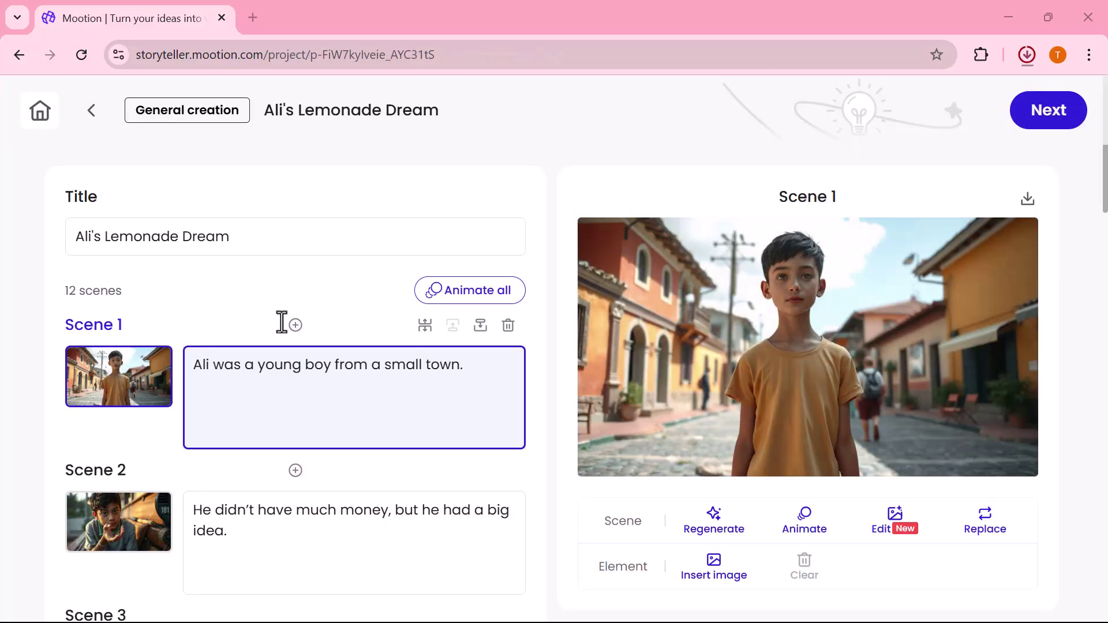
scroll(282, 323, "down", 1)
scroll(1014, 129, "down", 10)
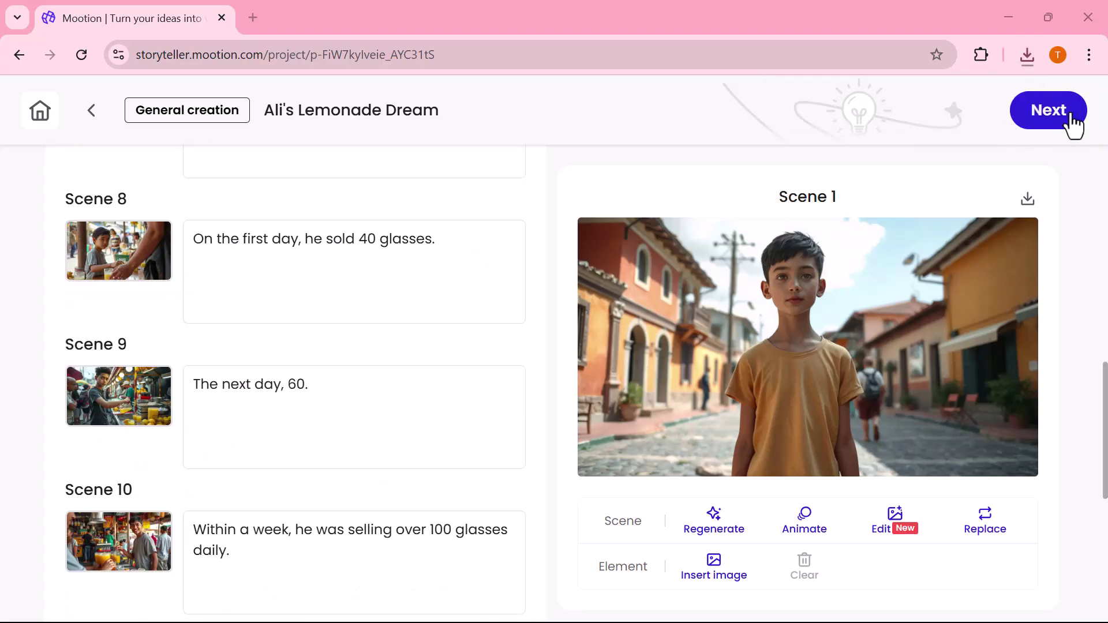
left_click(1049, 111)
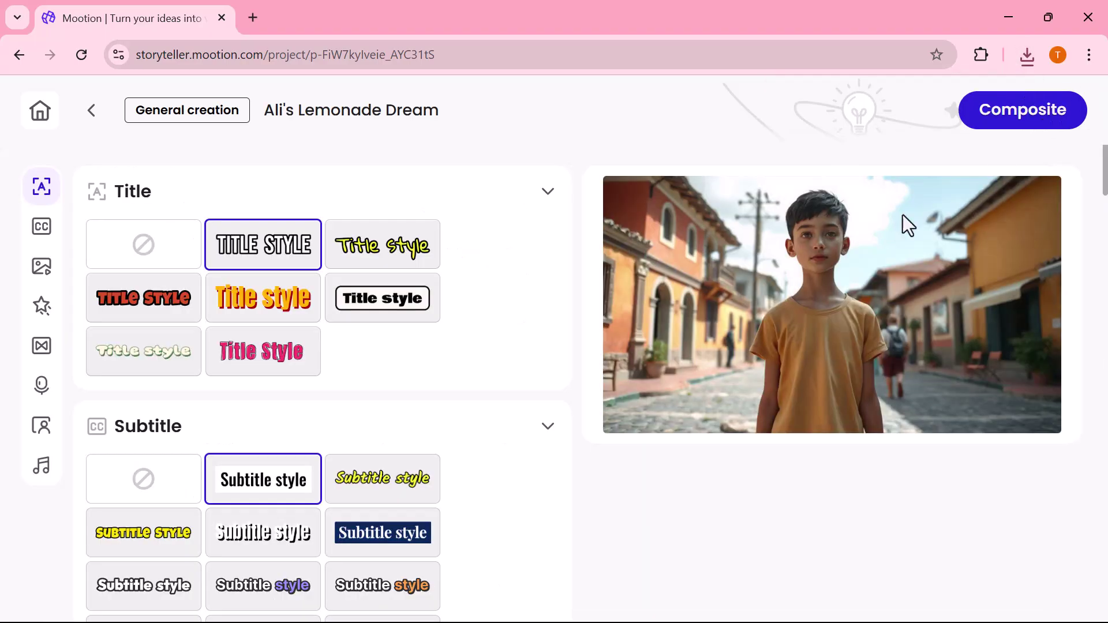
scroll(199, 275, "down", 1)
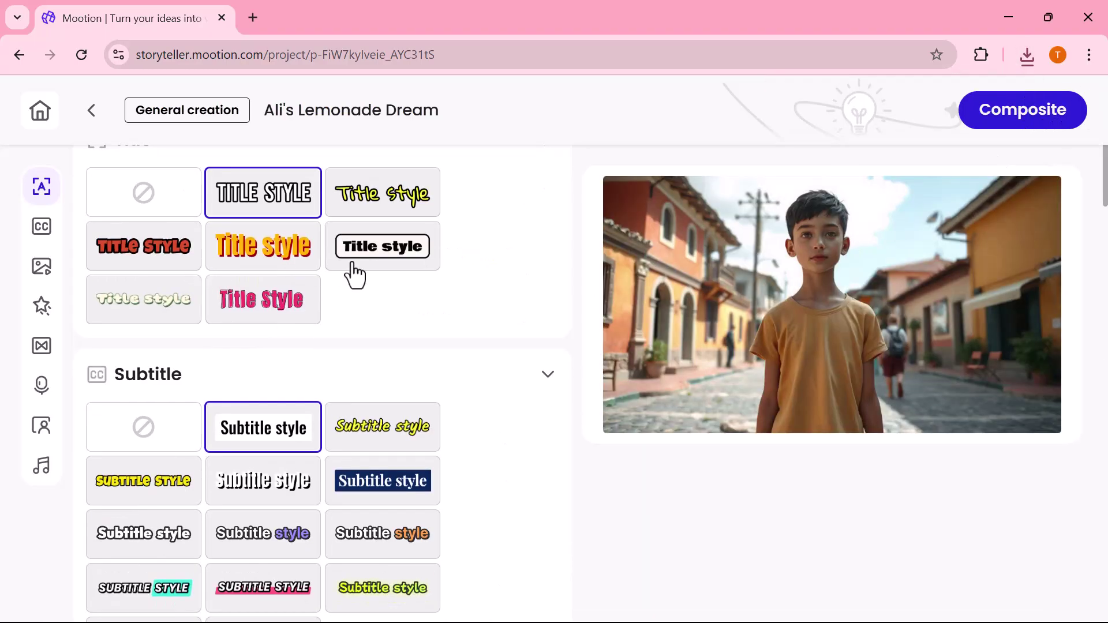
scroll(355, 274, "down", 2)
scroll(290, 385, "down", 3)
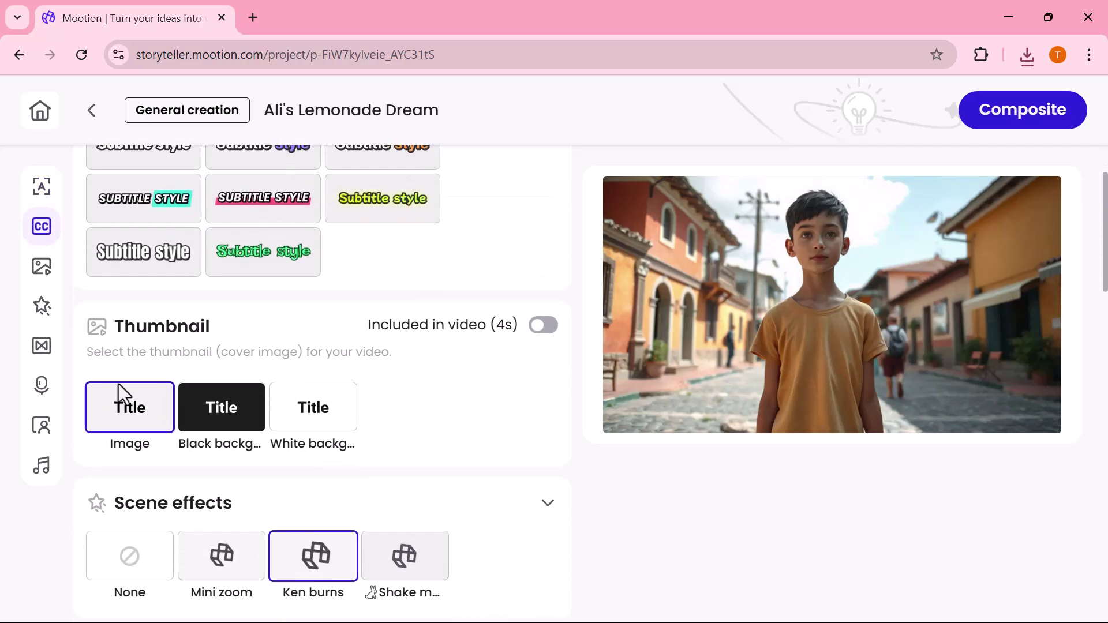
scroll(259, 425, "down", 2)
scroll(260, 425, "down", 2)
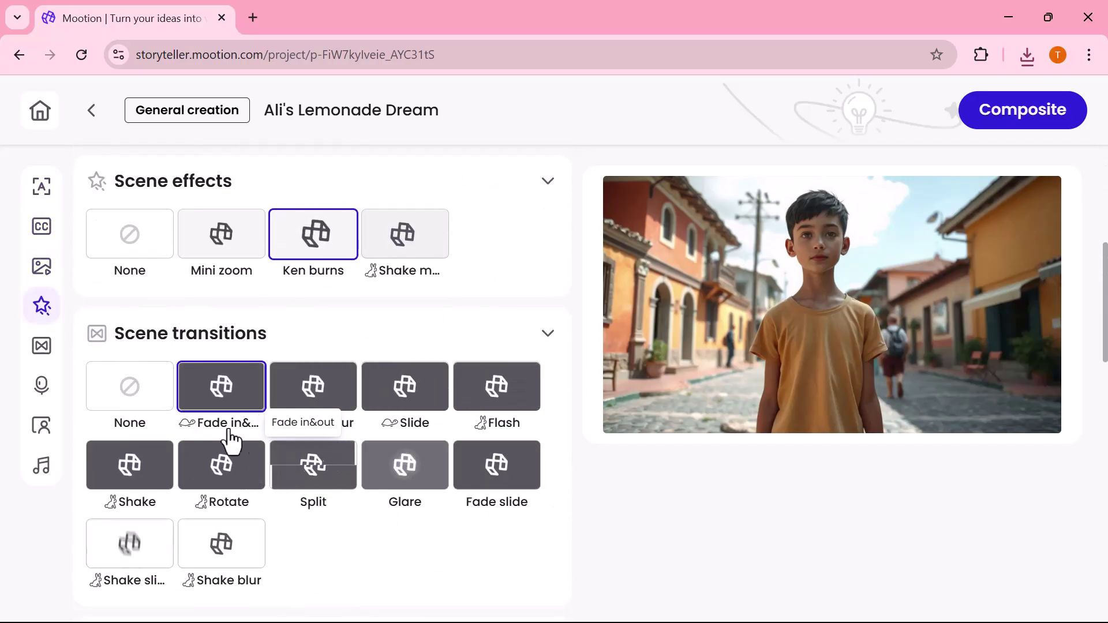
scroll(374, 464, "down", 1)
left_click(546, 425)
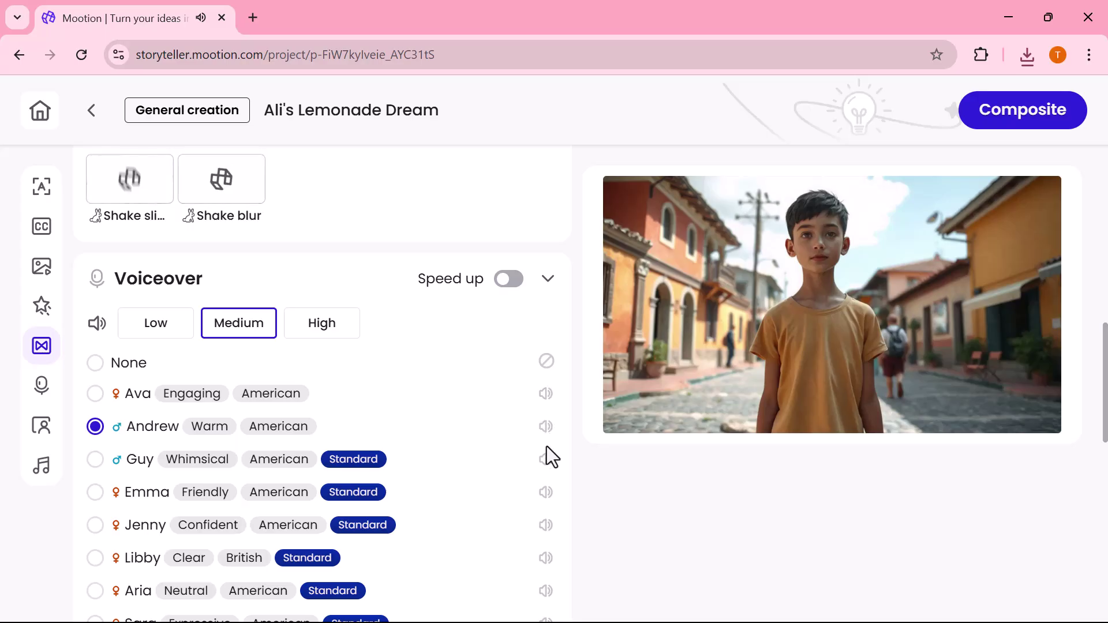
scroll(189, 522, "down", 8)
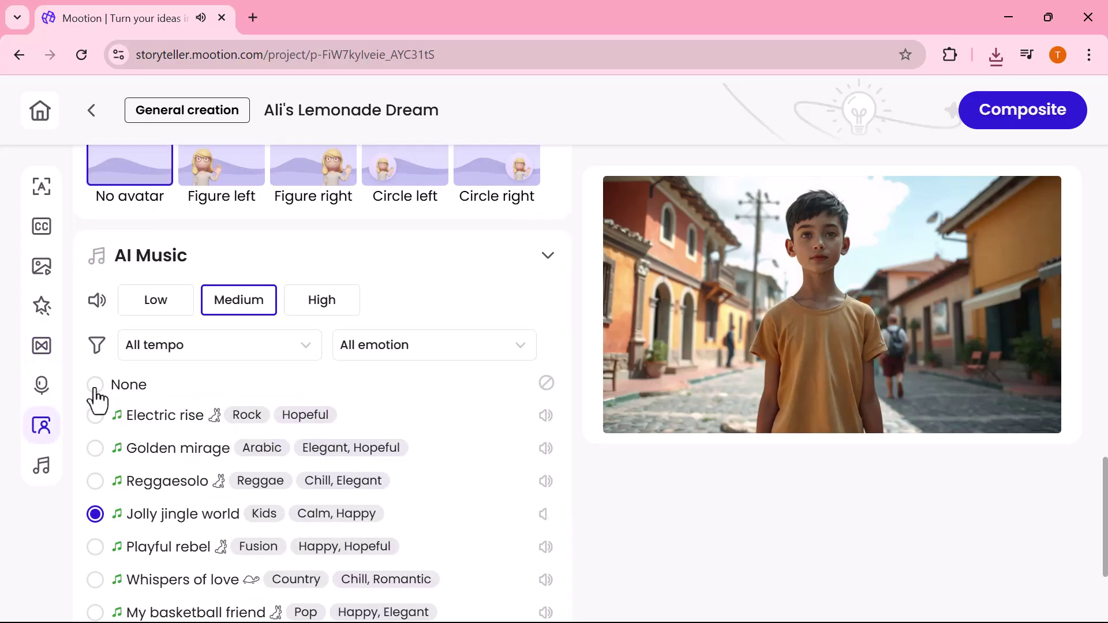
scroll(191, 458, "down", 2)
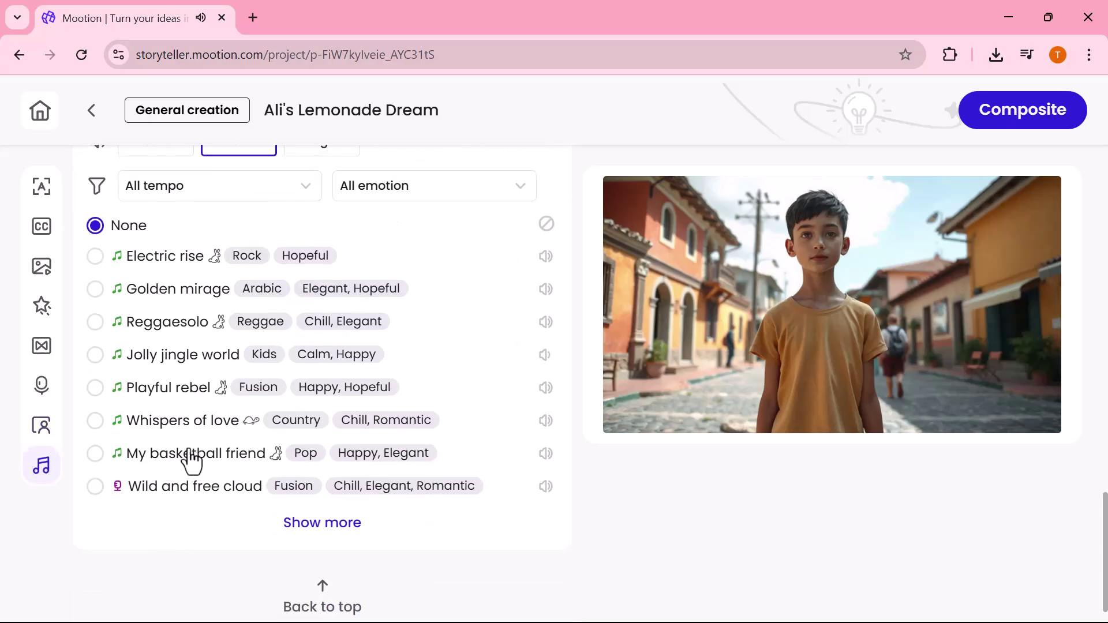
scroll(190, 459, "up", 1)
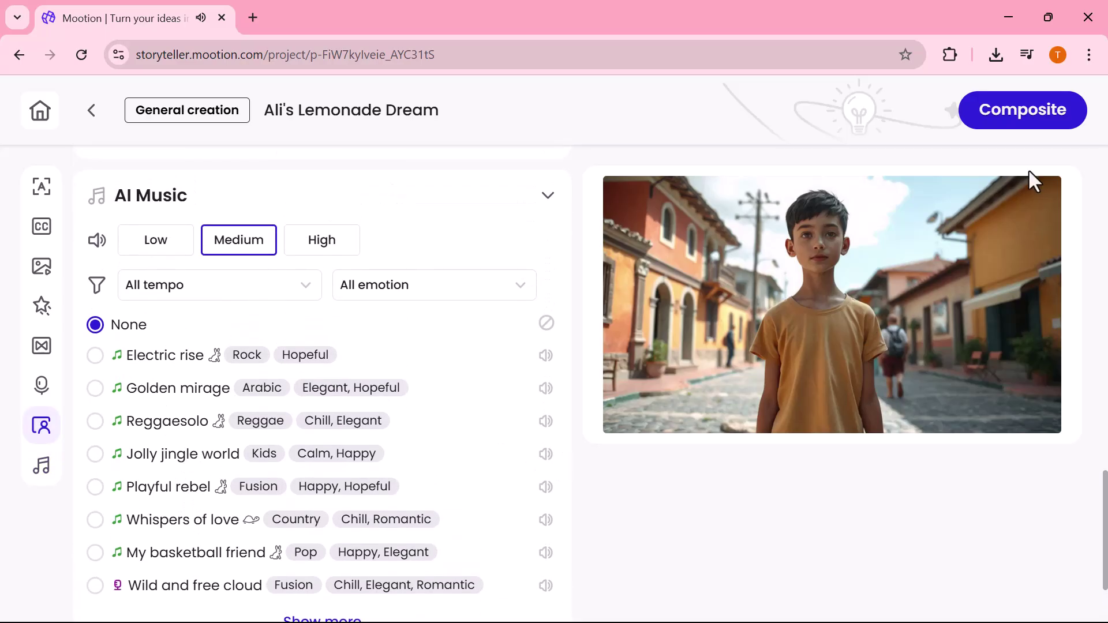
left_click(1022, 110)
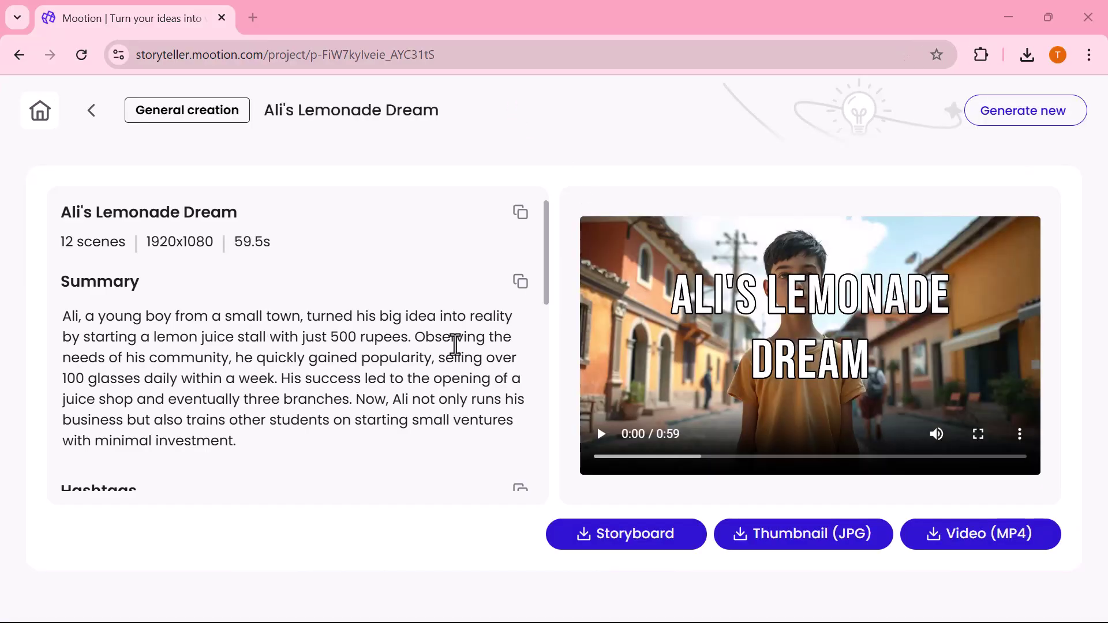
scroll(455, 344, "down", 2)
scroll(454, 344, "down", 1)
scroll(455, 344, "down", 2)
scroll(455, 344, "down", 1)
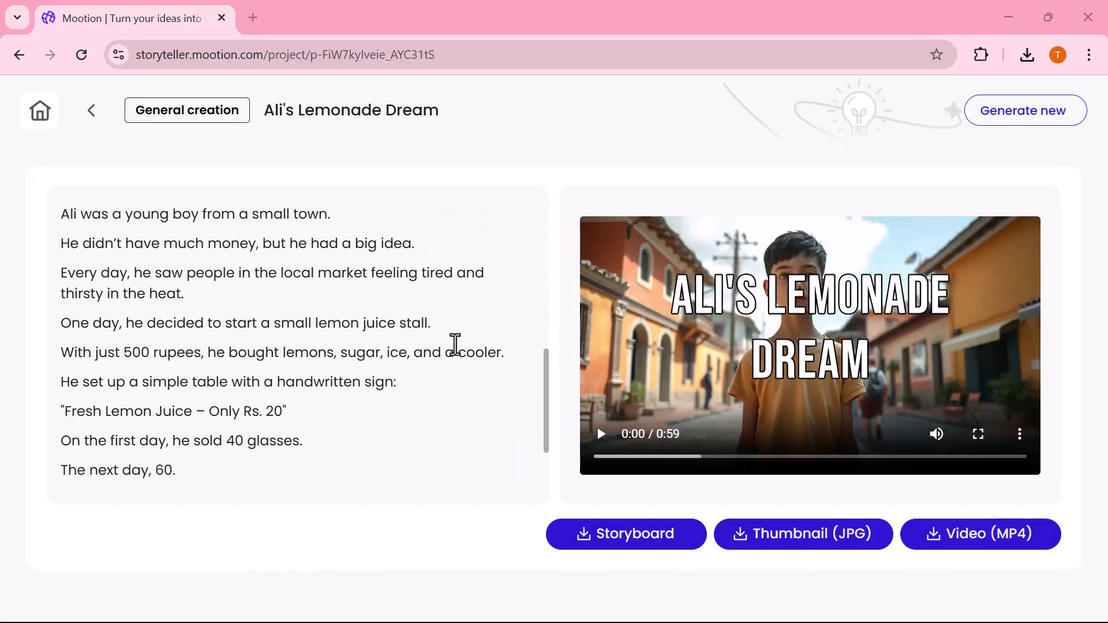
scroll(455, 344, "down", 2)
scroll(454, 344, "down", 1)
scroll(455, 344, "up", 5)
scroll(455, 344, "up", 1)
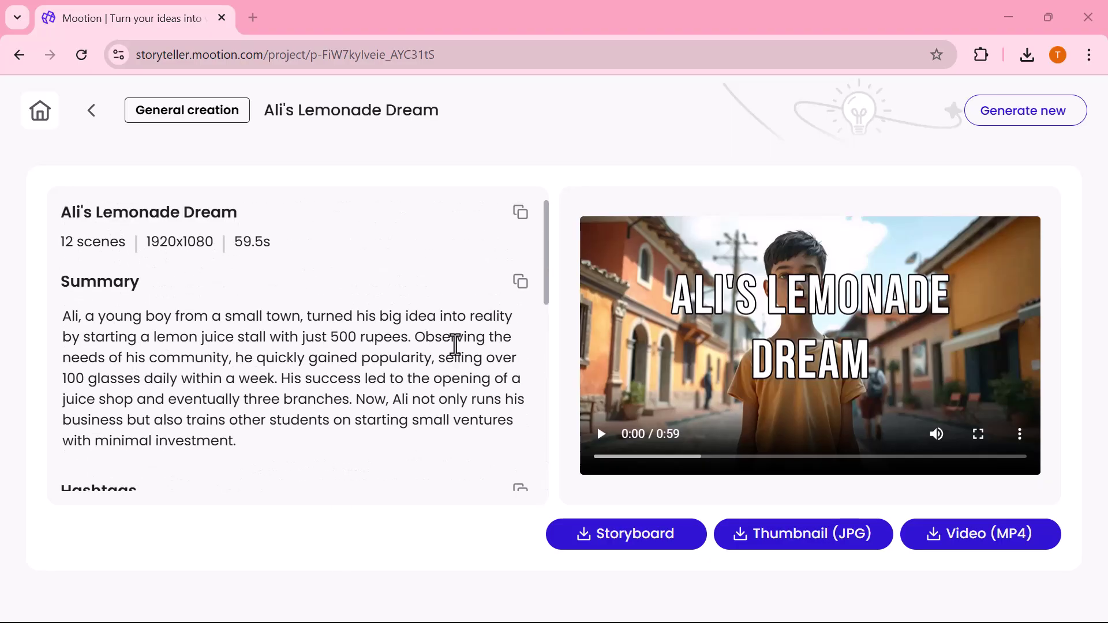
Step: Play Ali's Lemonade Dream full screen with title and subtitles, up to 0:50
left_click(602, 436)
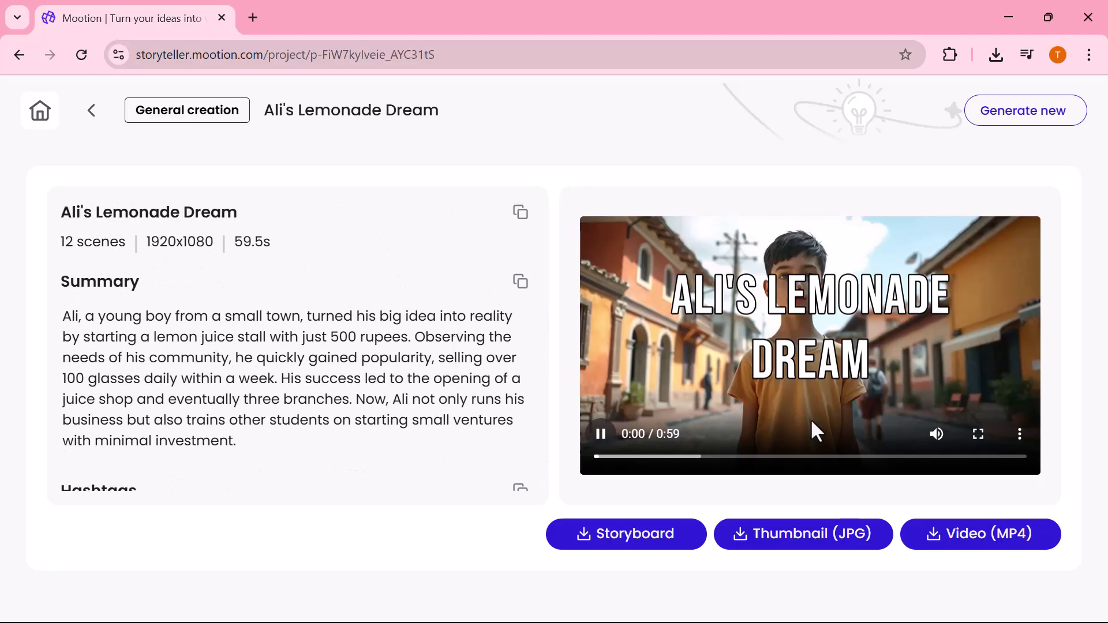
left_click(977, 434)
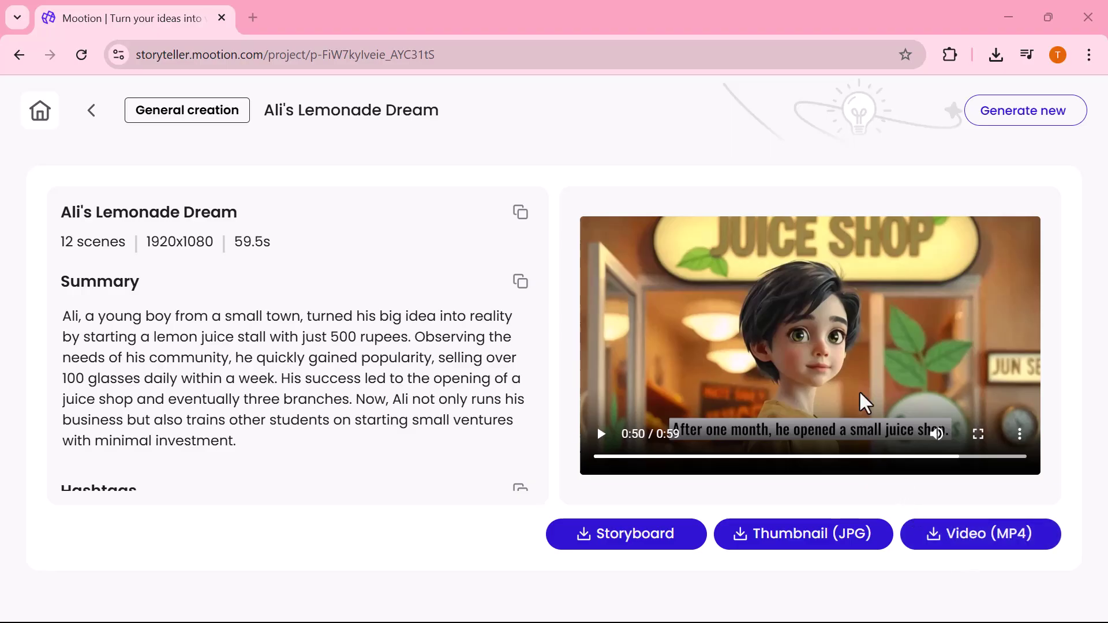
Step: Start a new General creation from the workspace using the Use my recording option
left_click(19, 55)
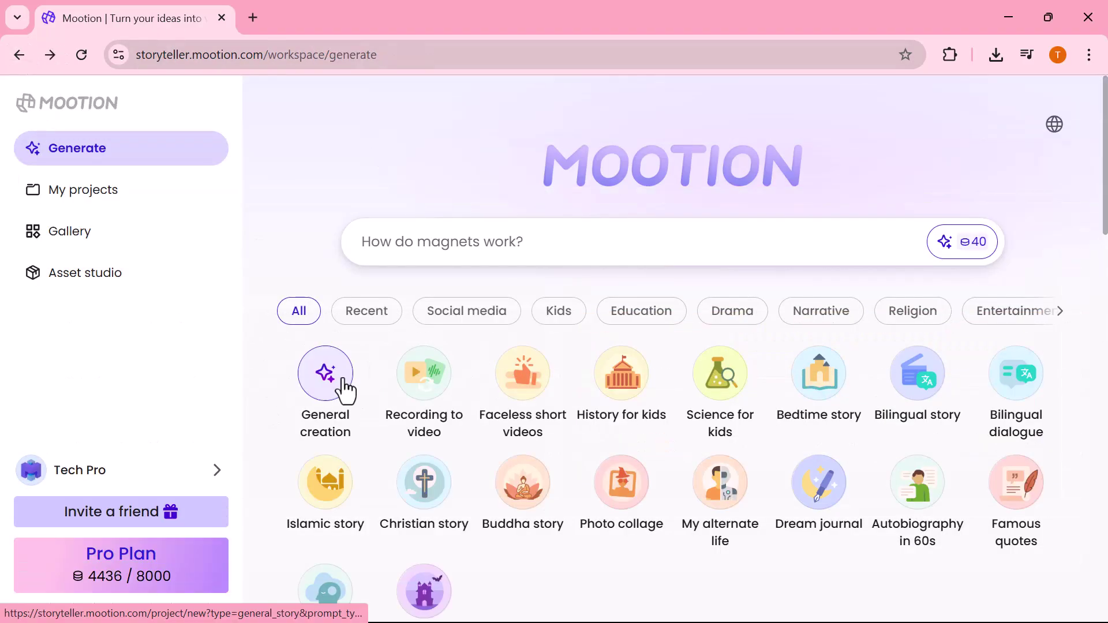
left_click(346, 390)
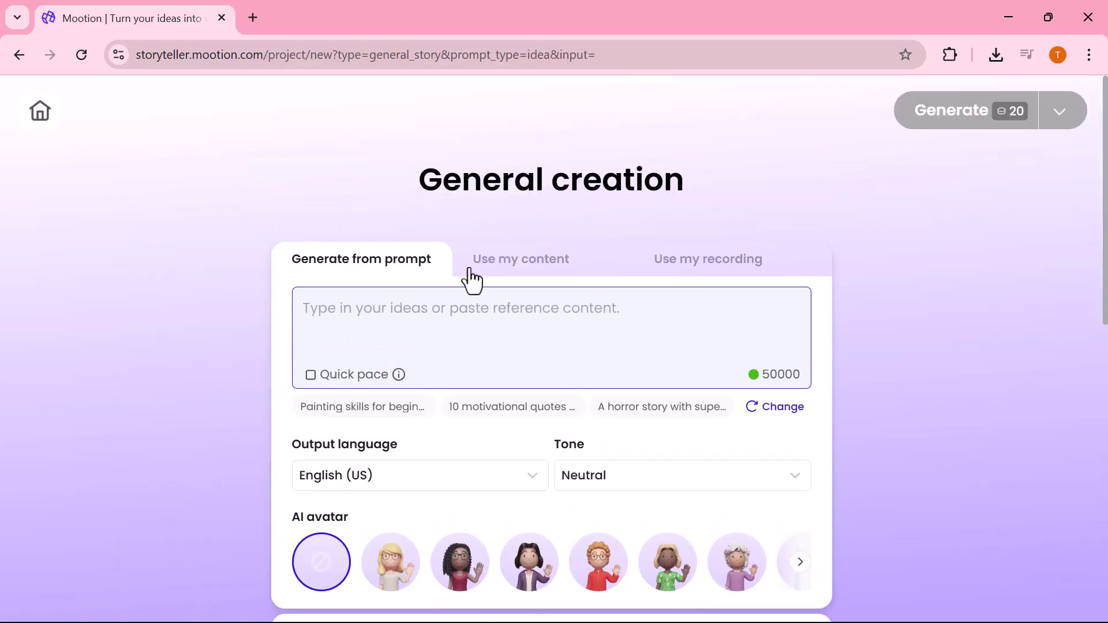
left_click(707, 265)
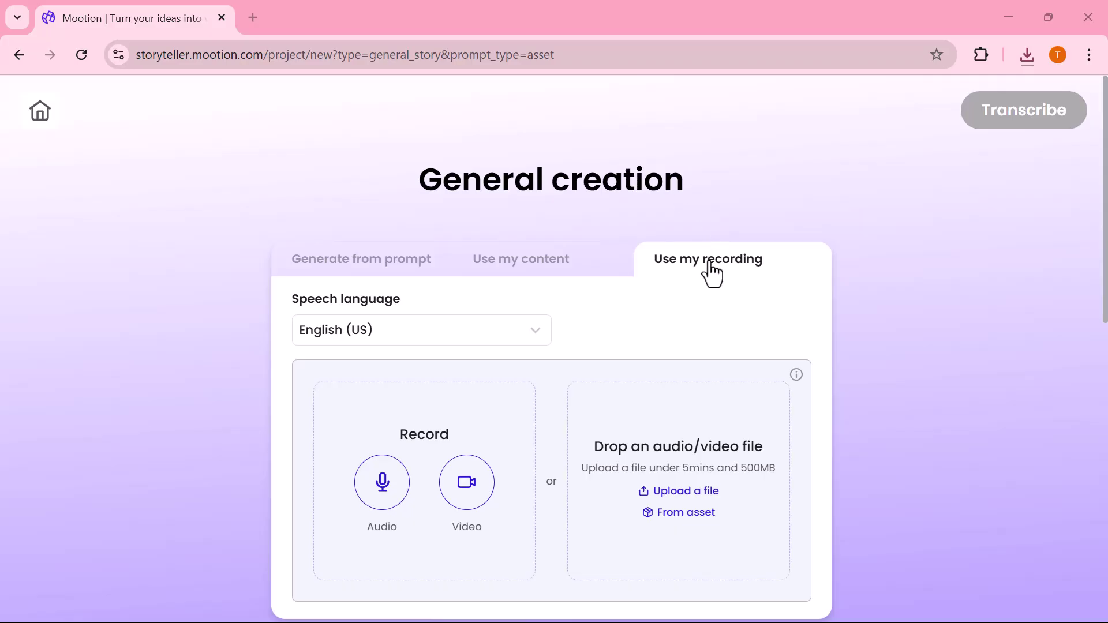
scroll(662, 346, "down", 2)
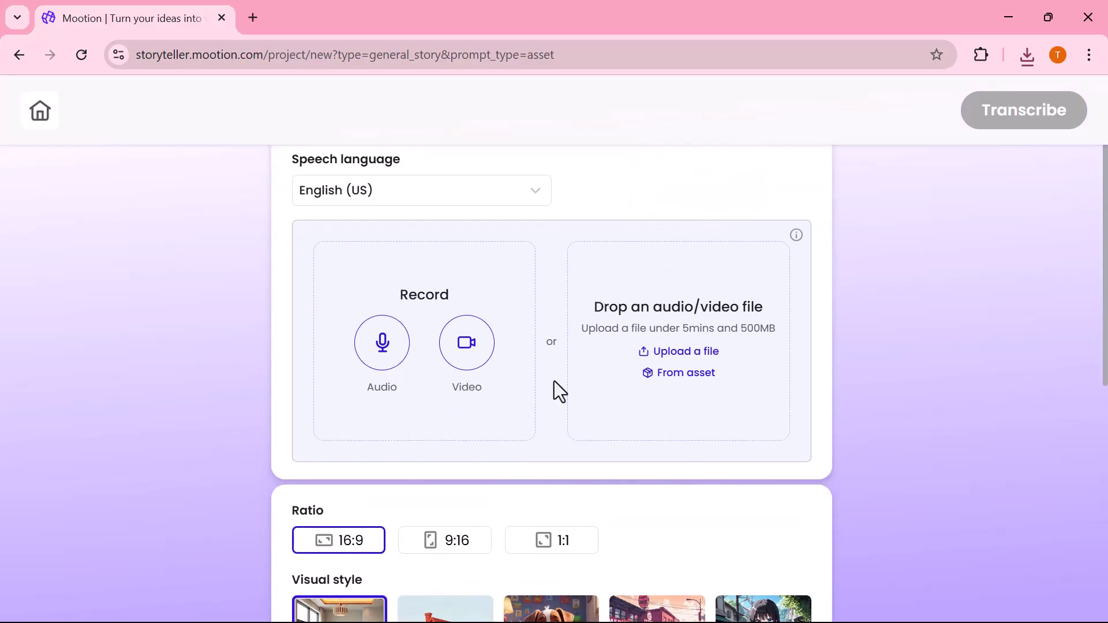
Step: Upload the ttsMP3 voice file from the Downloads folder
left_click(686, 352)
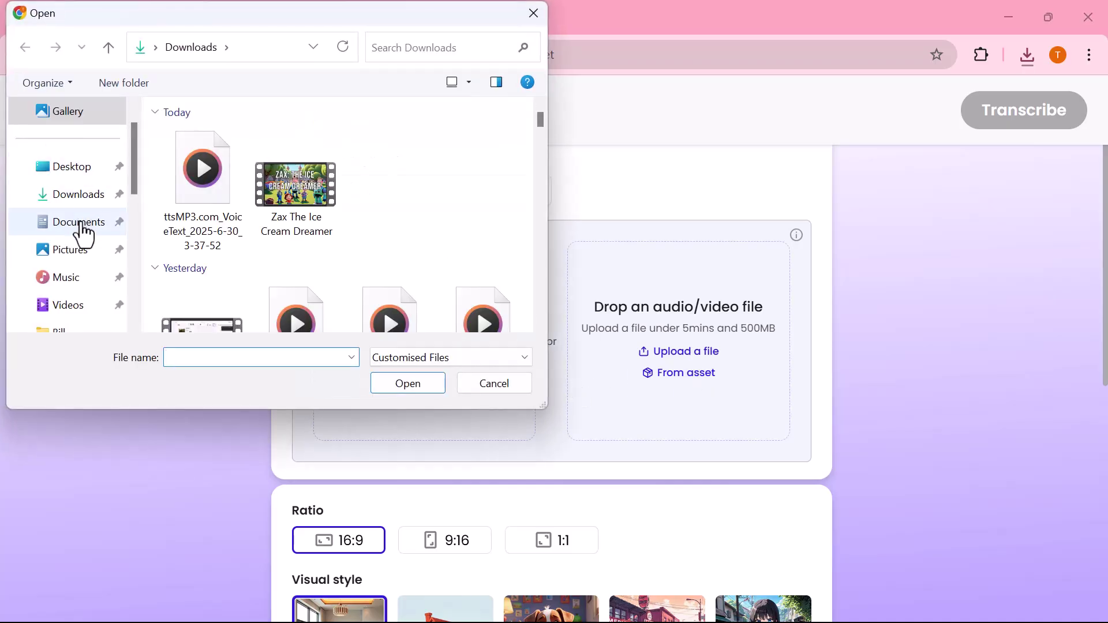
left_click(75, 197)
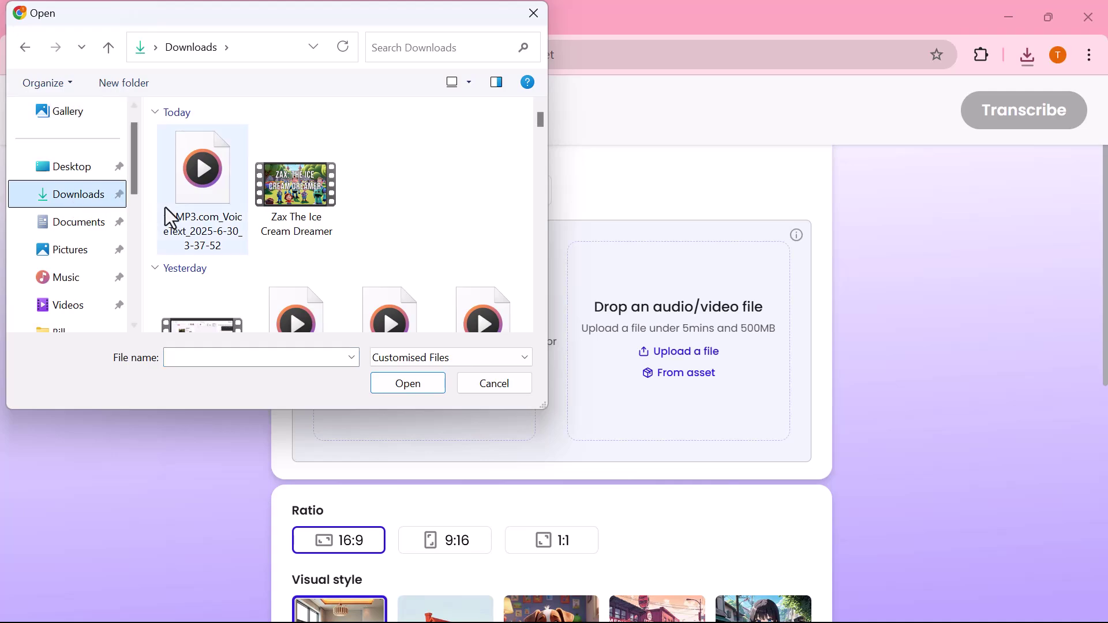
left_click(193, 216)
left_click(396, 384)
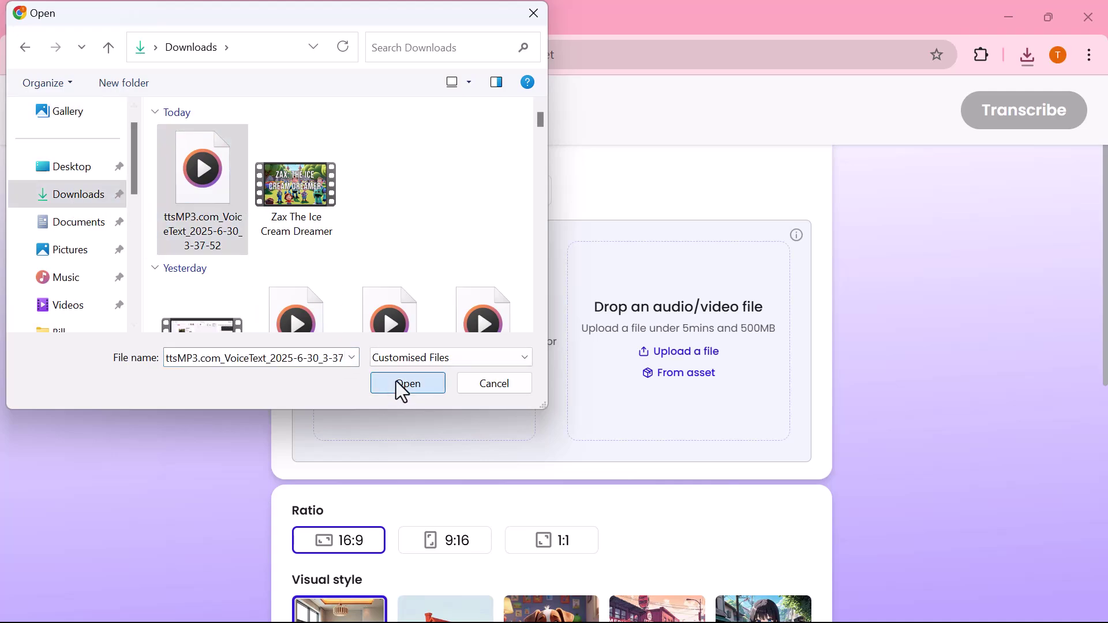
scroll(550, 333, "down", 2)
scroll(550, 328, "down", 2)
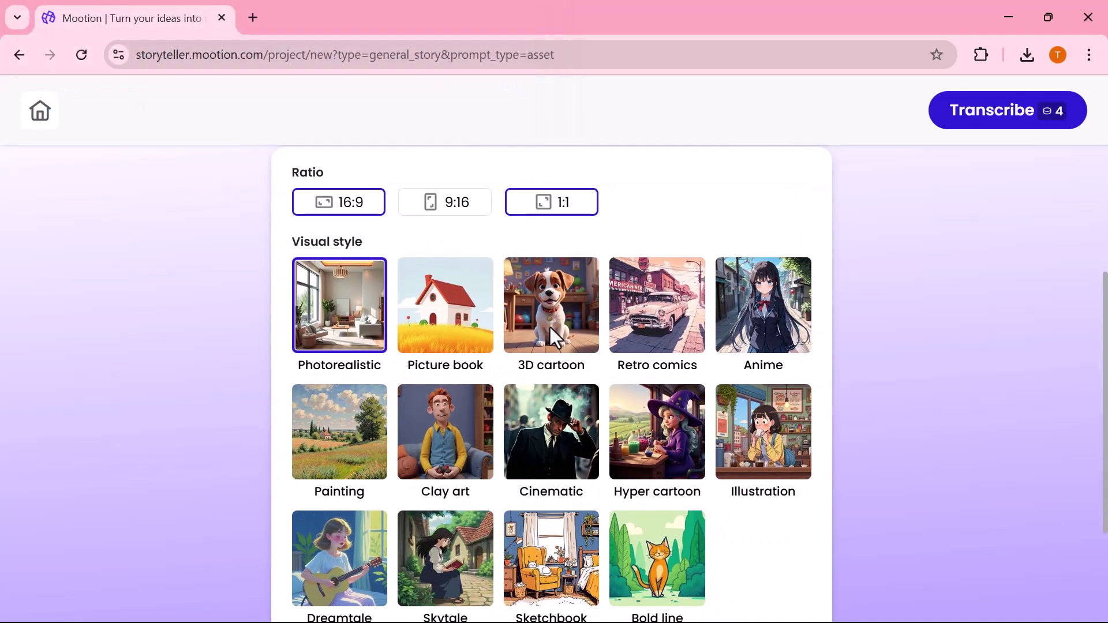
scroll(550, 328, "down", 1)
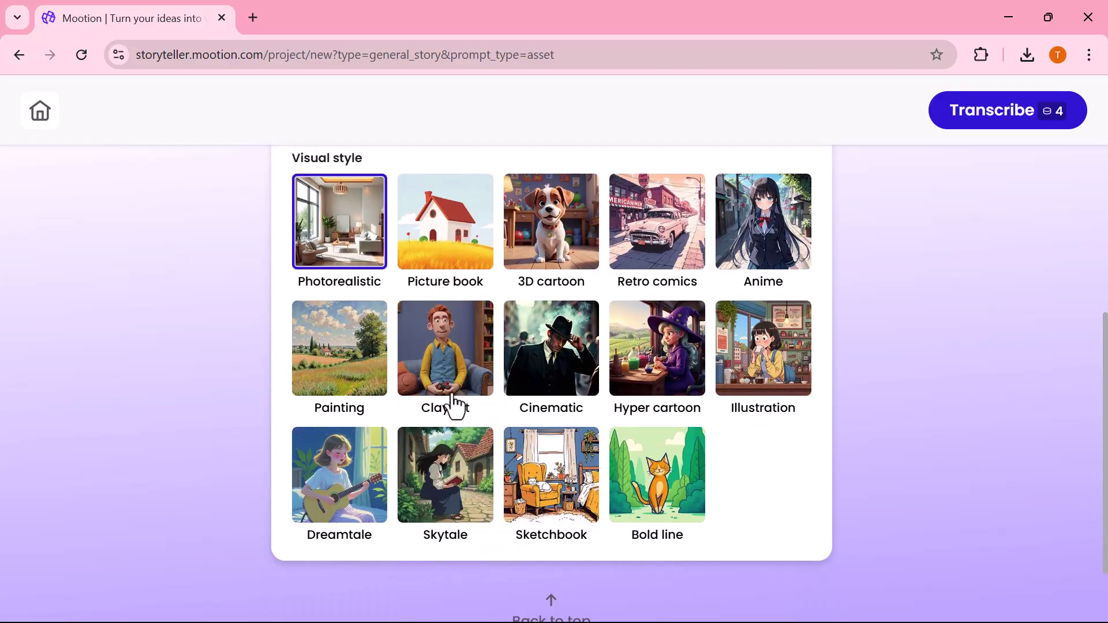
Step: Apply the Cinematic style and transcribe the 13-second recording into three timed script lines
left_click(541, 390)
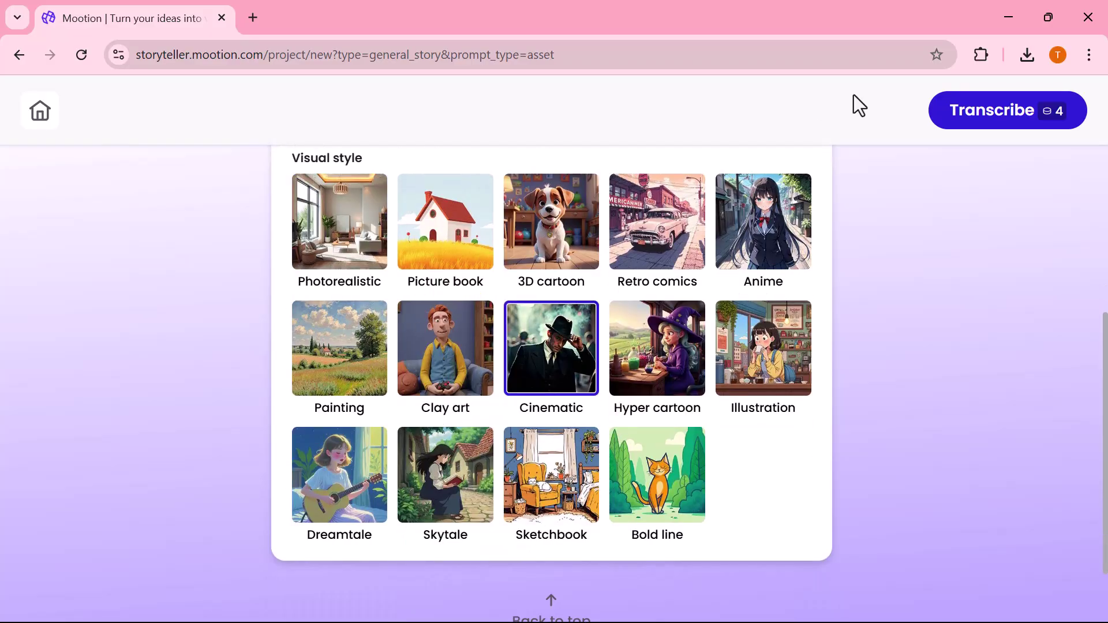
left_click(997, 112)
left_click(651, 394)
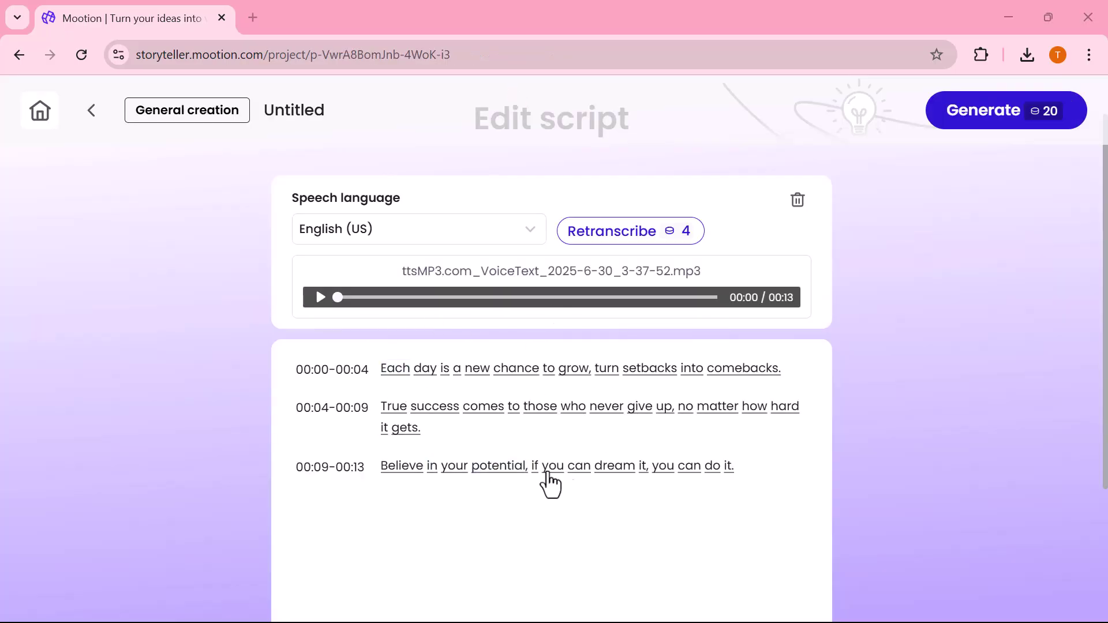
Step: Generate the three cinematic scenes of 'Embrace Growth and Resilience' and proceed to its styling settings
left_click(974, 125)
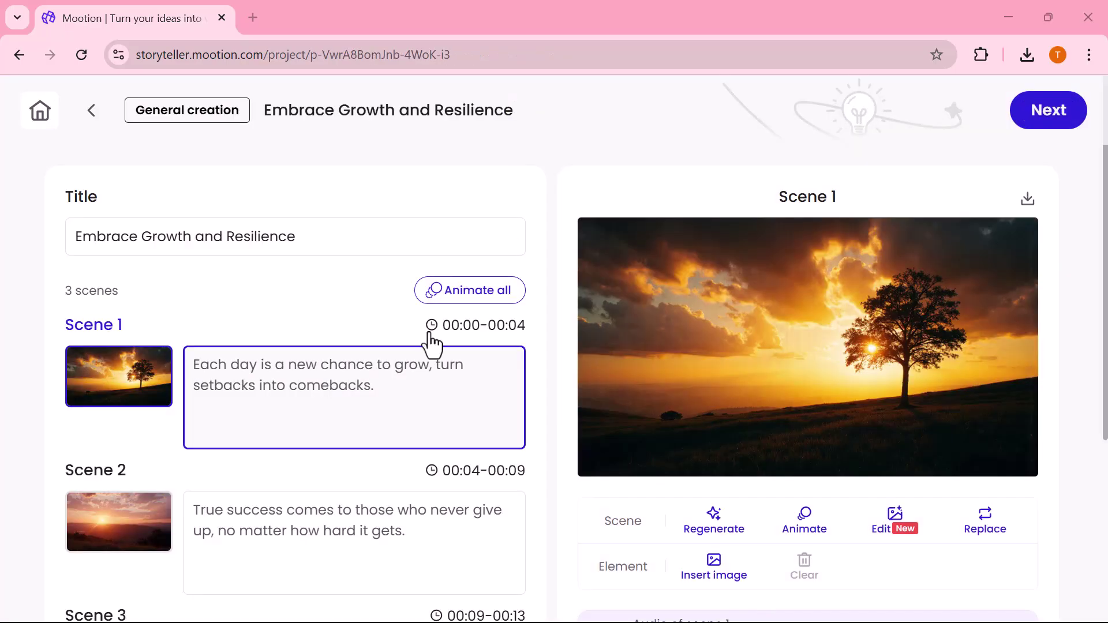
scroll(413, 362, "down", 3)
scroll(413, 362, "up", 2)
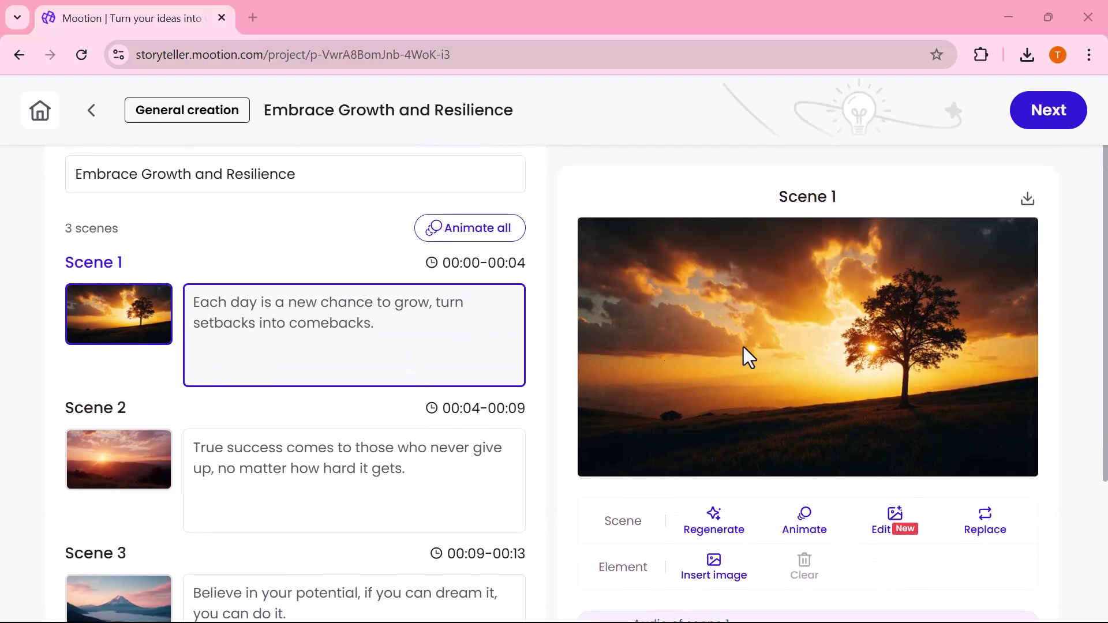
left_click(1048, 109)
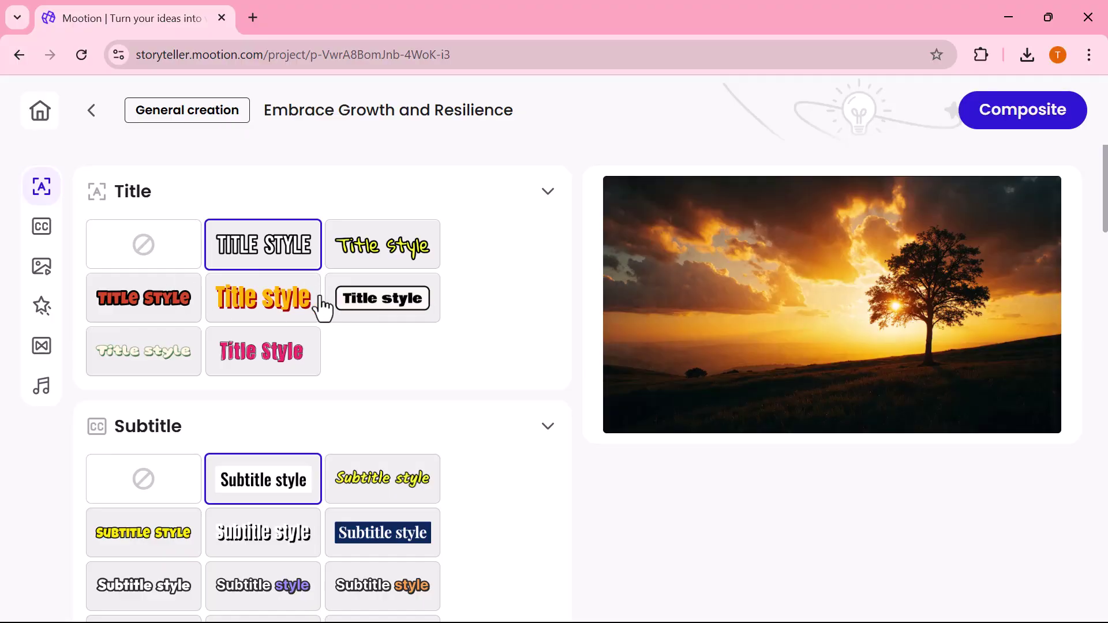
scroll(322, 305, "down", 3)
scroll(322, 305, "down", 1)
scroll(322, 305, "down", 2)
scroll(322, 305, "down", 3)
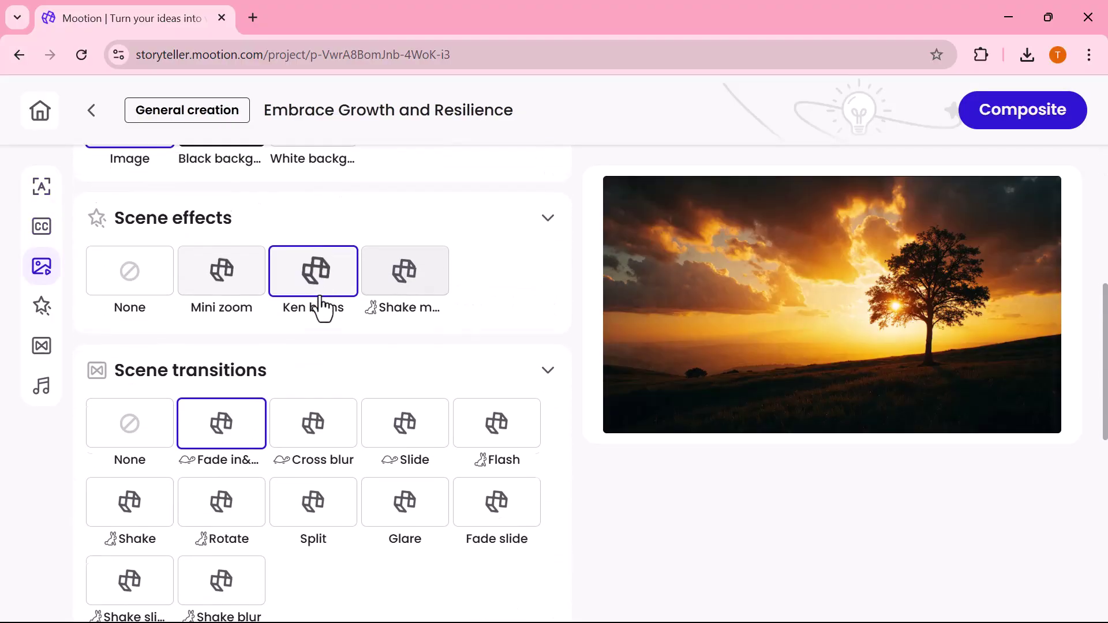
scroll(322, 305, "down", 3)
scroll(323, 305, "down", 2)
scroll(322, 305, "down", 2)
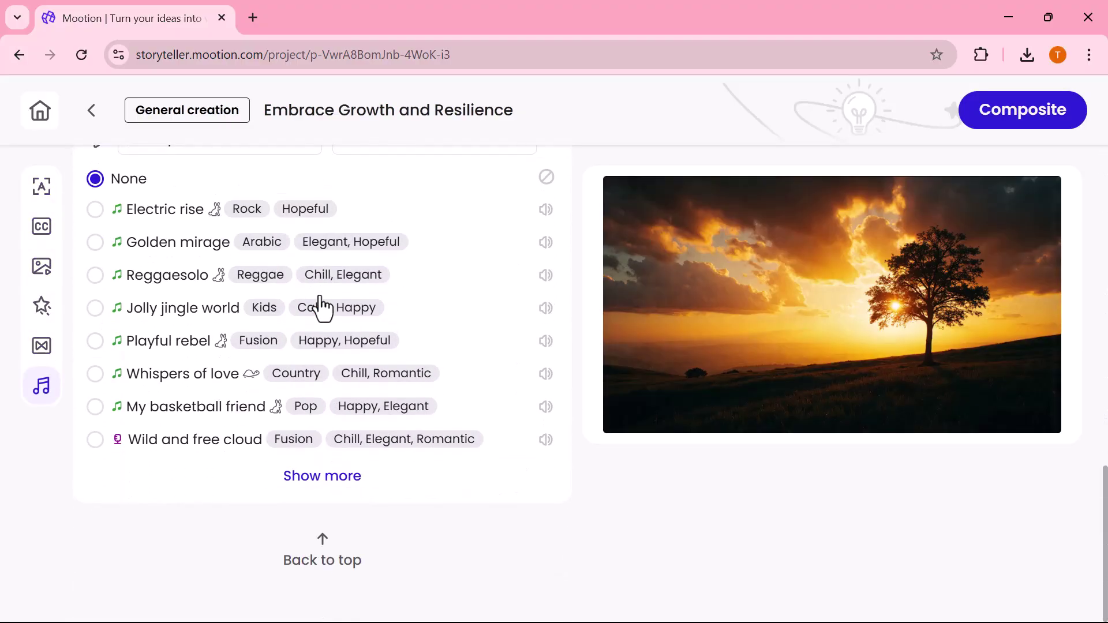
scroll(322, 305, "up", 2)
scroll(323, 306, "up", 2)
scroll(322, 305, "up", 2)
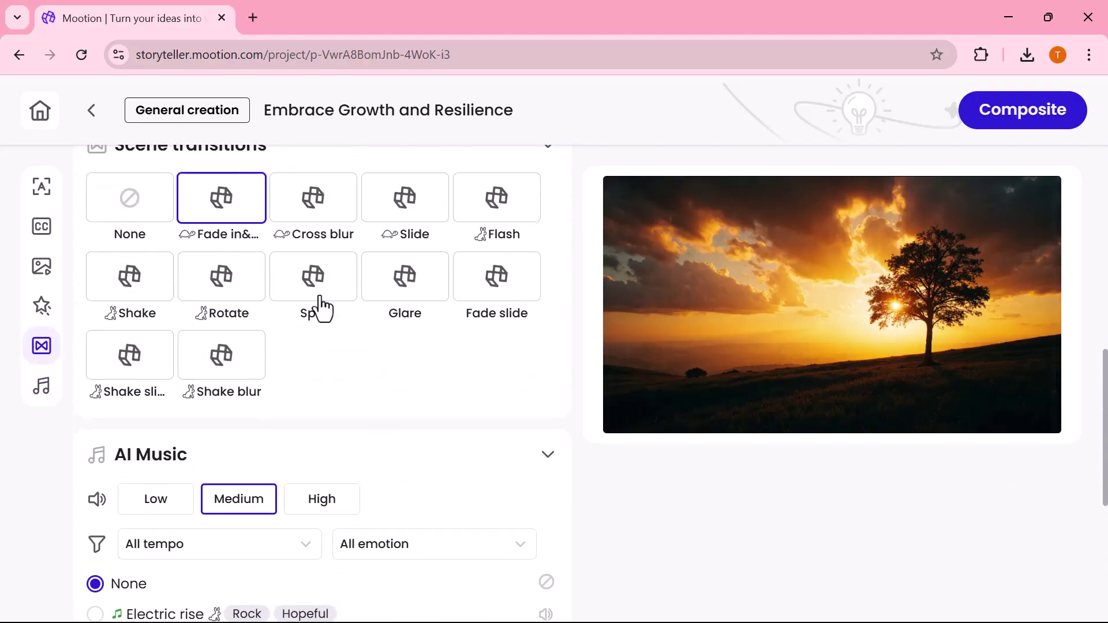
scroll(322, 304, "up", 2)
scroll(319, 307, "down", 4)
scroll(311, 290, "down", 2)
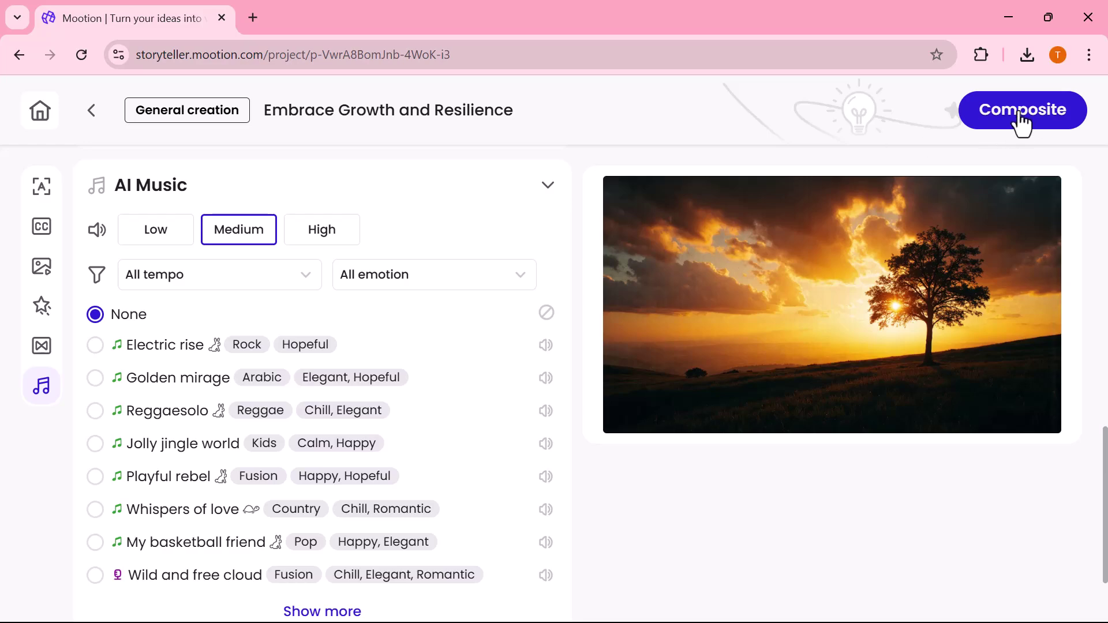
Step: Composite the 13.5-second video, download it as MP4, and check the download's progress
left_click(1023, 110)
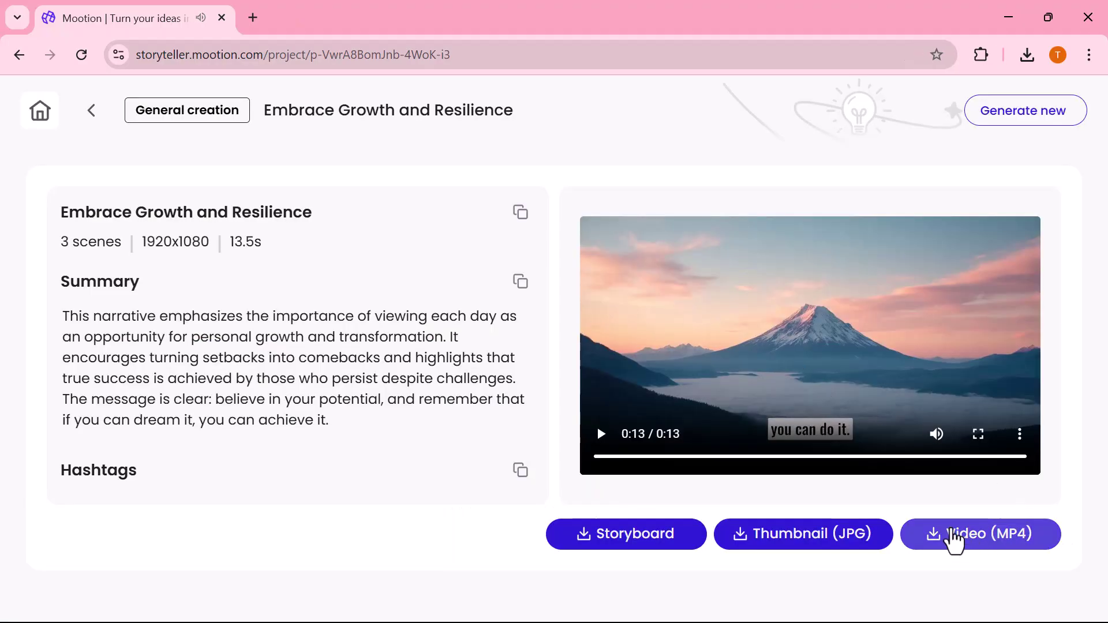
left_click(953, 534)
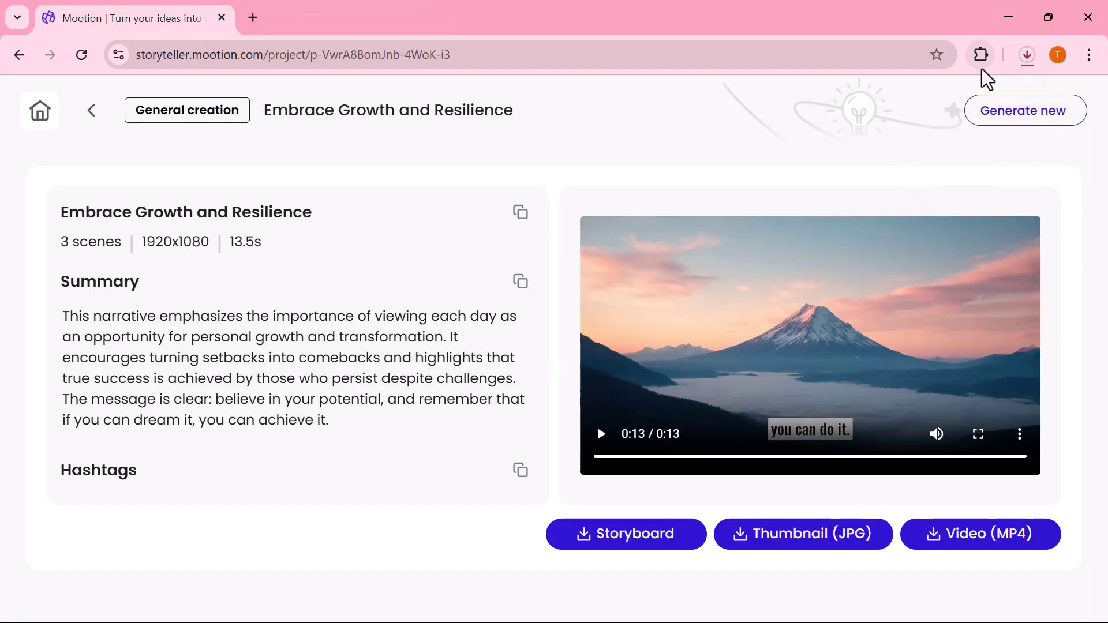
left_click(1026, 54)
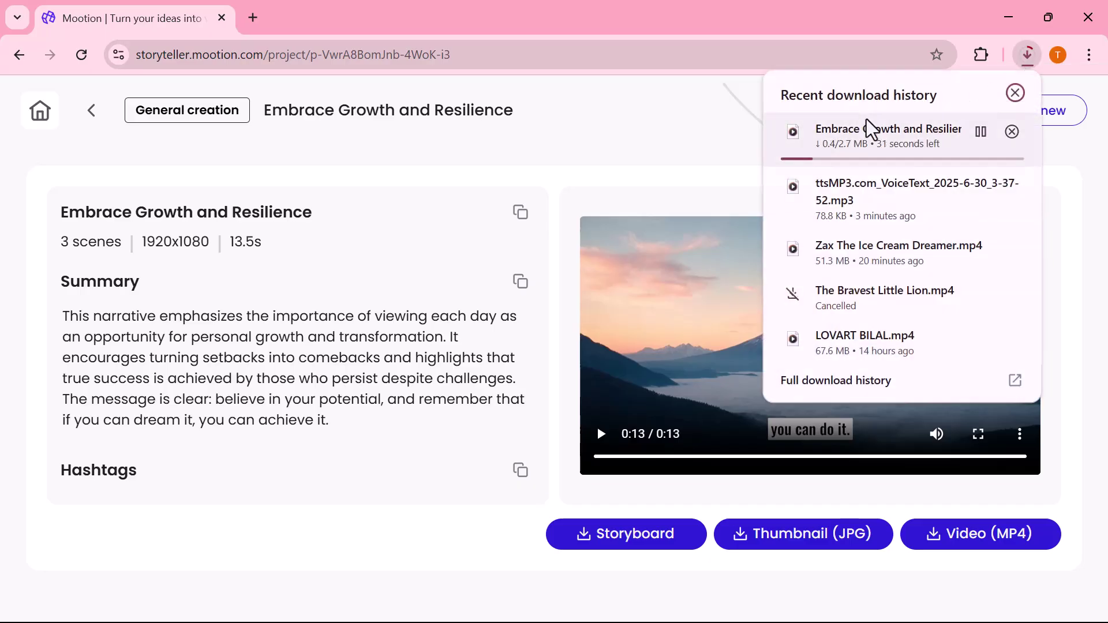
left_click(711, 148)
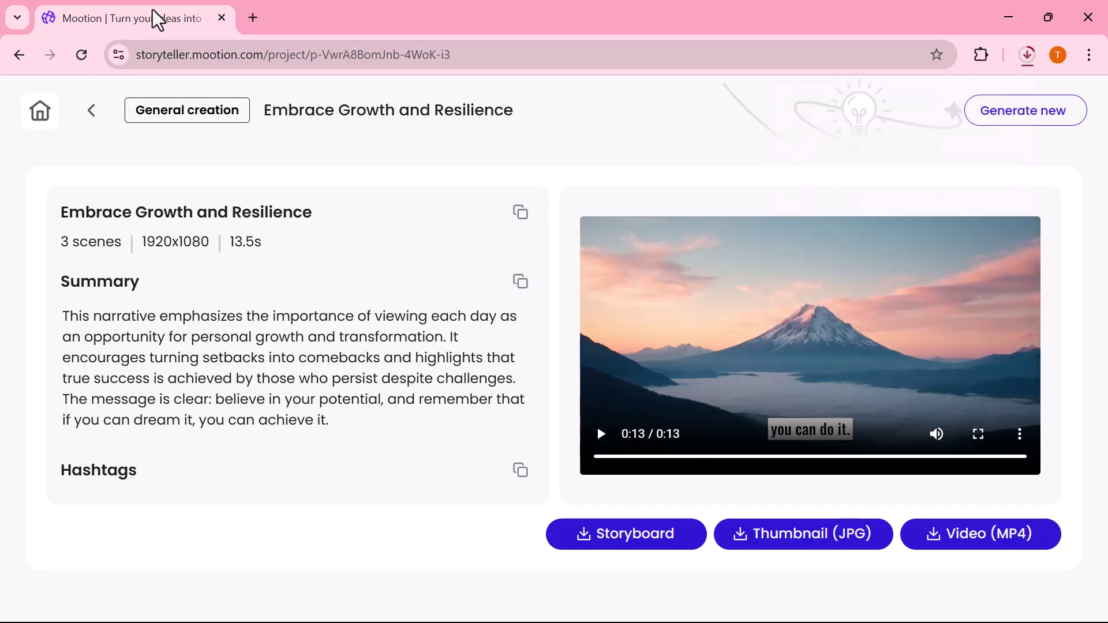
Step: Go back to the Generate workspace home with its recent projects list
left_click(19, 54)
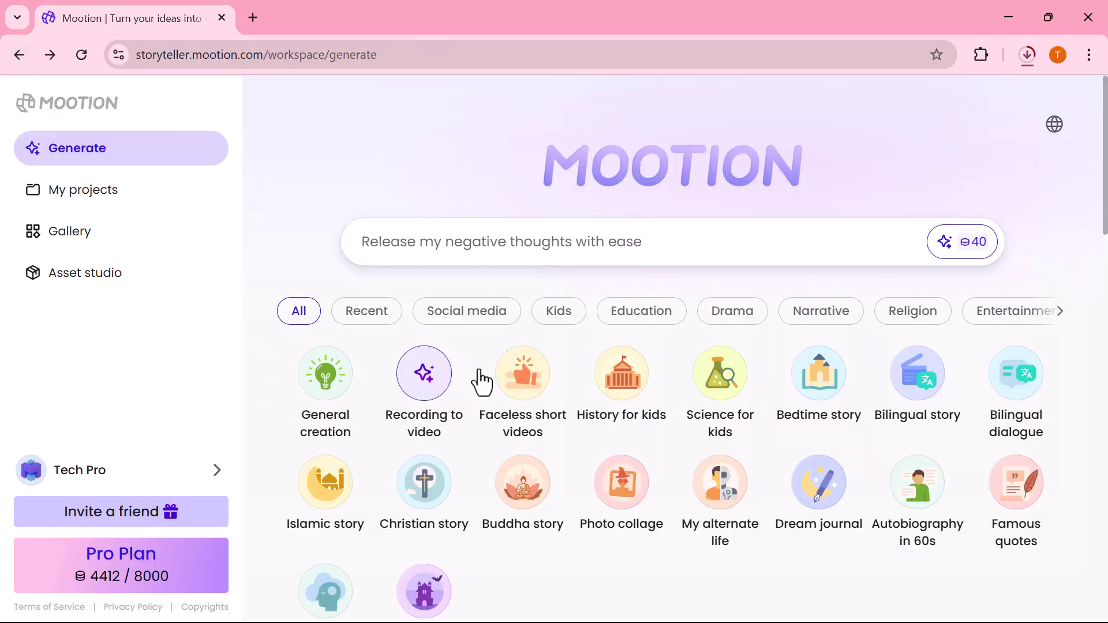
scroll(480, 371, "down", 1)
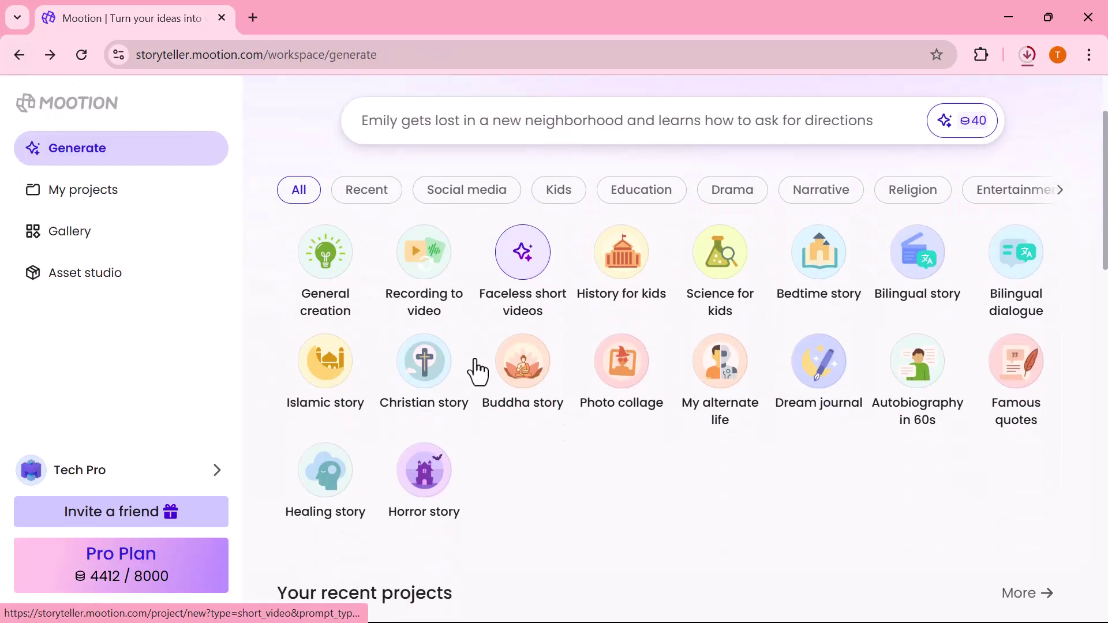
scroll(479, 370, "down", 1)
scroll(479, 371, "down", 1)
scroll(480, 370, "down", 1)
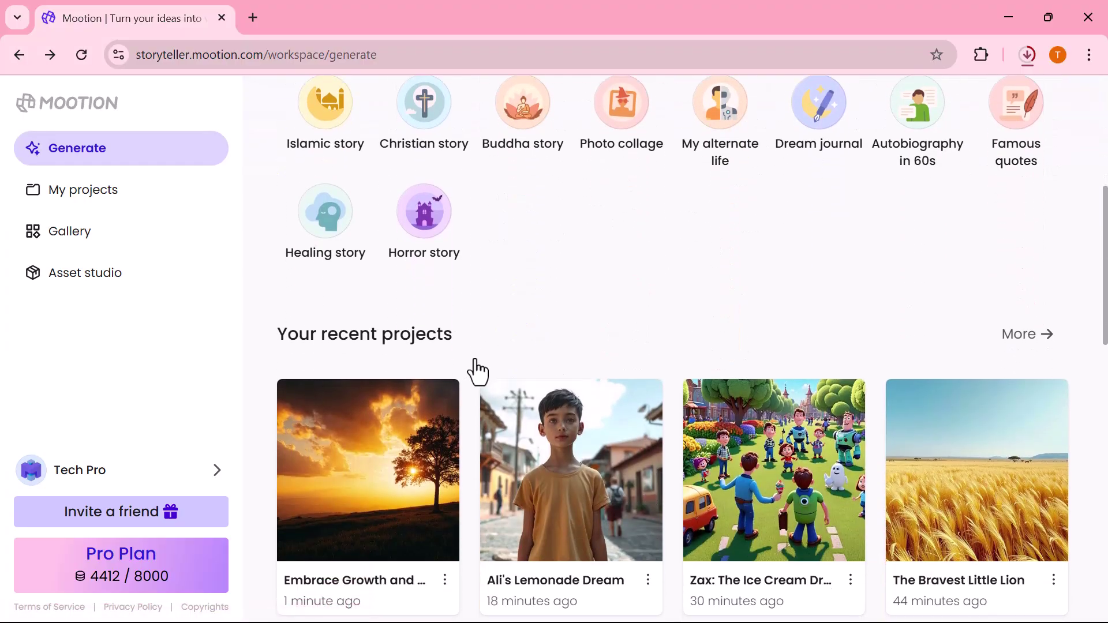
scroll(479, 371, "down", 1)
scroll(479, 370, "down", 1)
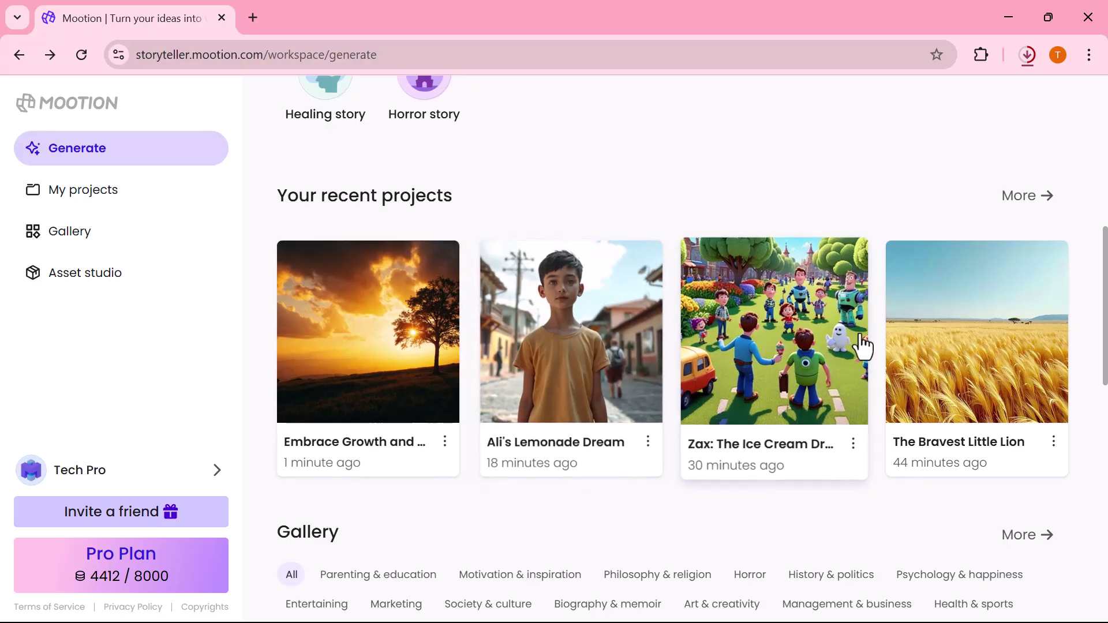
scroll(767, 379, "down", 2)
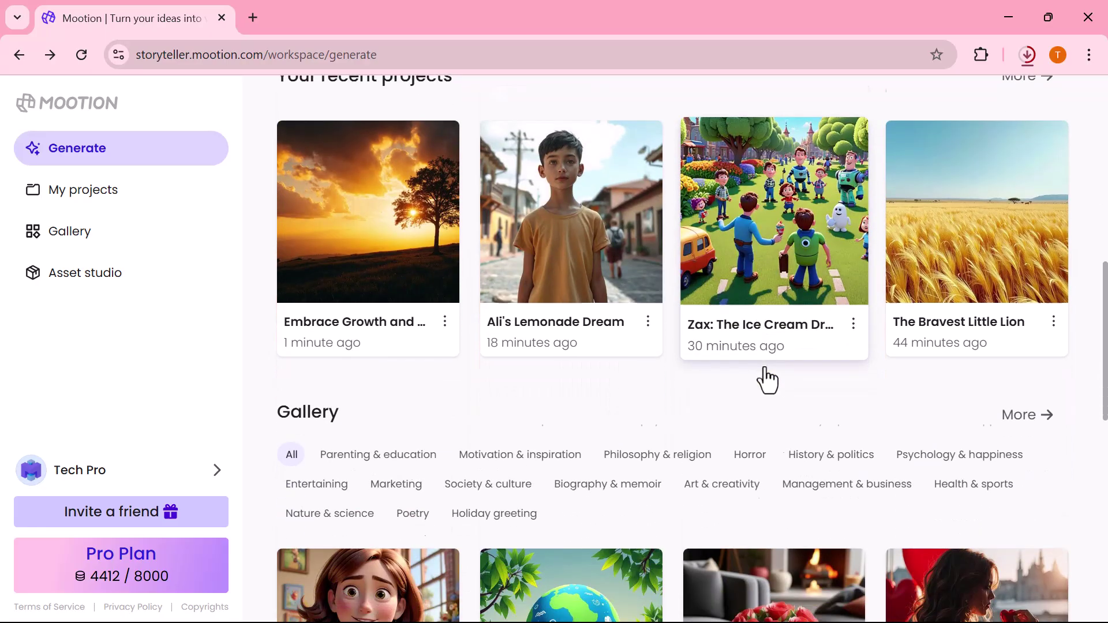
scroll(767, 378, "down", 1)
scroll(766, 378, "down", 2)
scroll(767, 379, "down", 1)
mouse_move(774, 396)
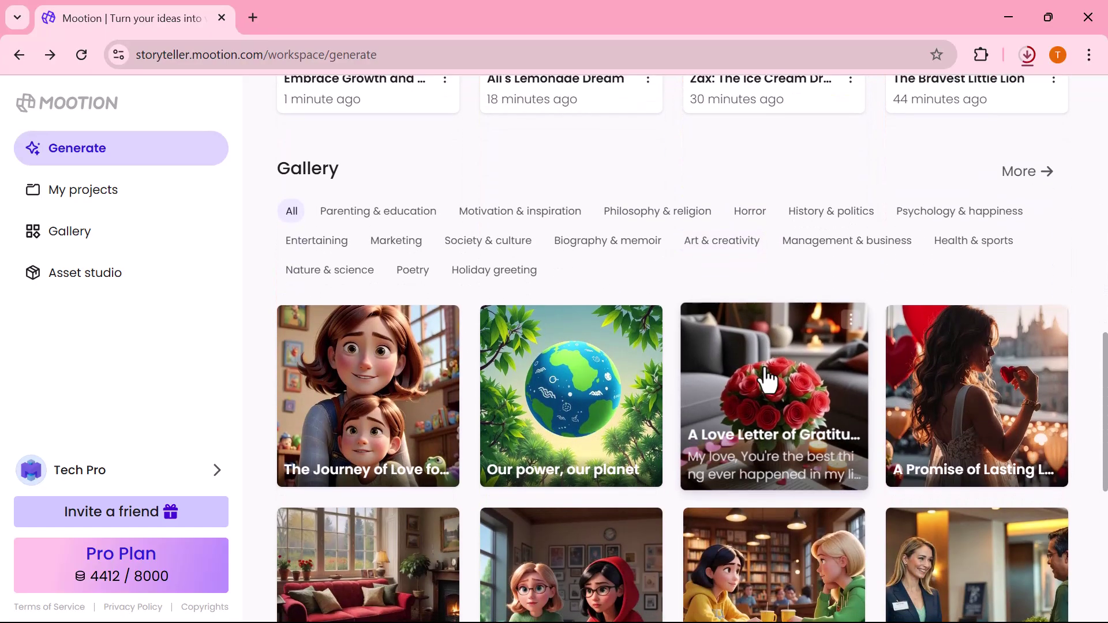
scroll(767, 378, "down", 2)
scroll(766, 379, "up", 5)
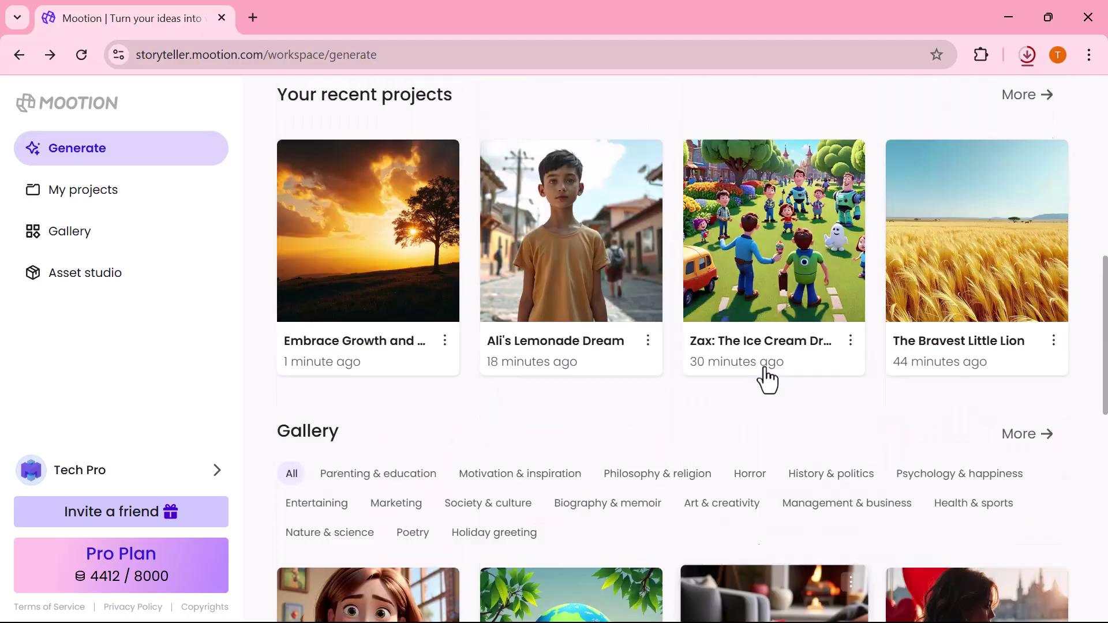
scroll(766, 379, "up", 5)
scroll(766, 378, "up", 2)
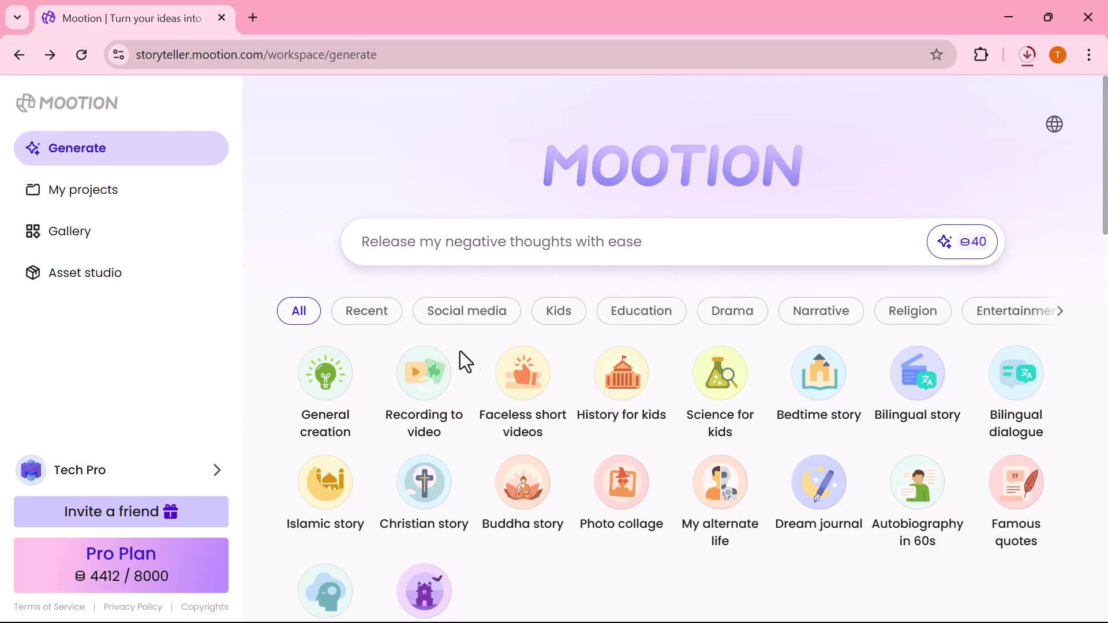
scroll(476, 368, "down", 1)
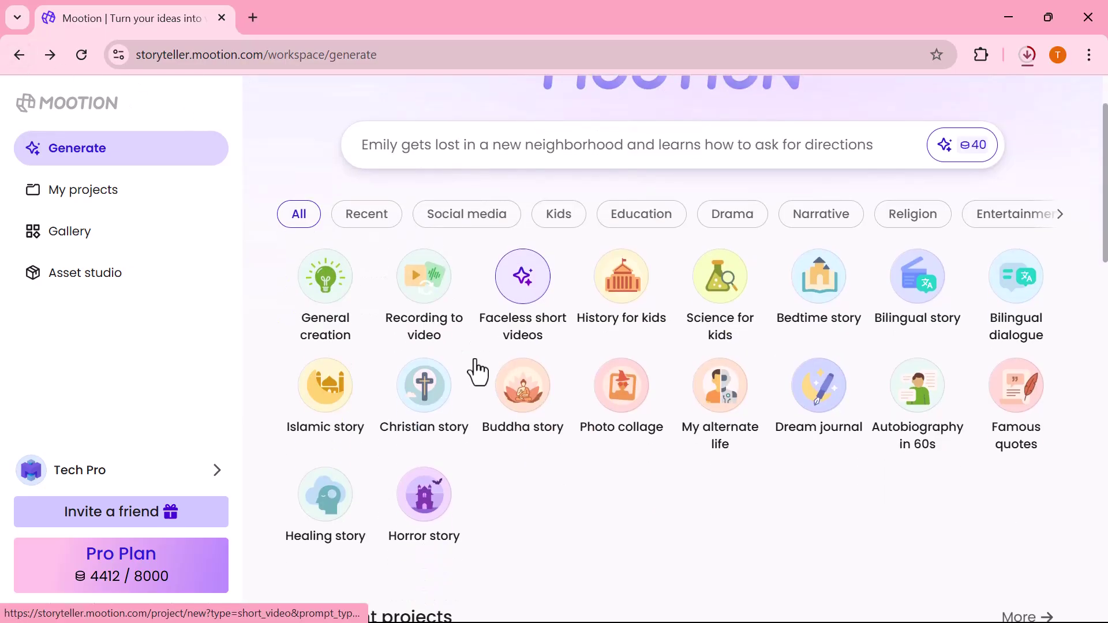
scroll(475, 369, "down", 1)
scroll(476, 368, "down", 1)
scroll(476, 367, "down", 1)
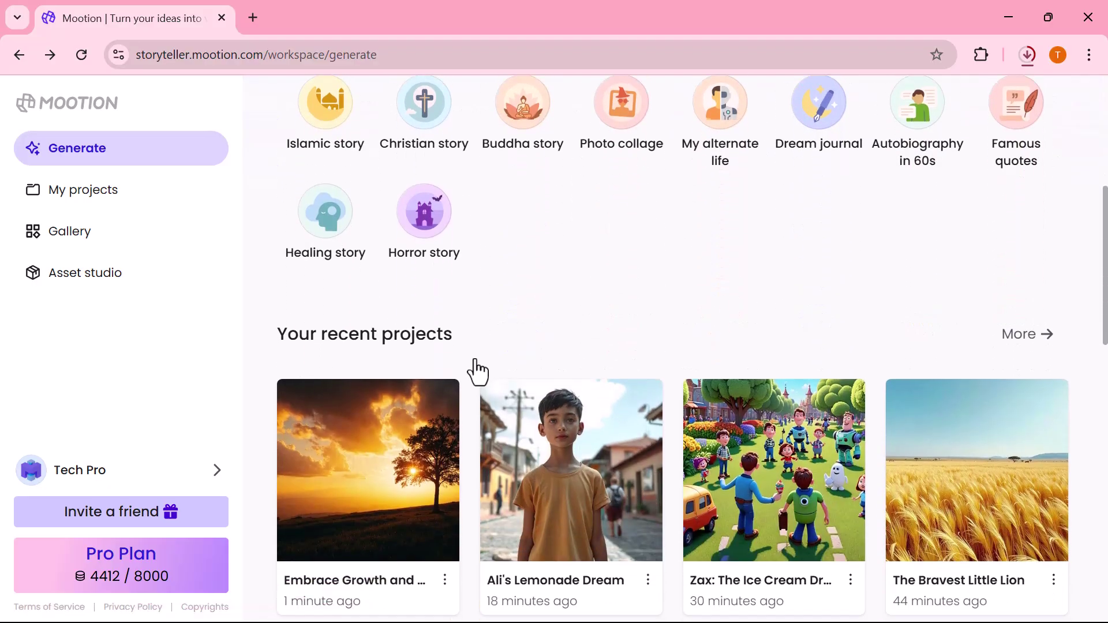